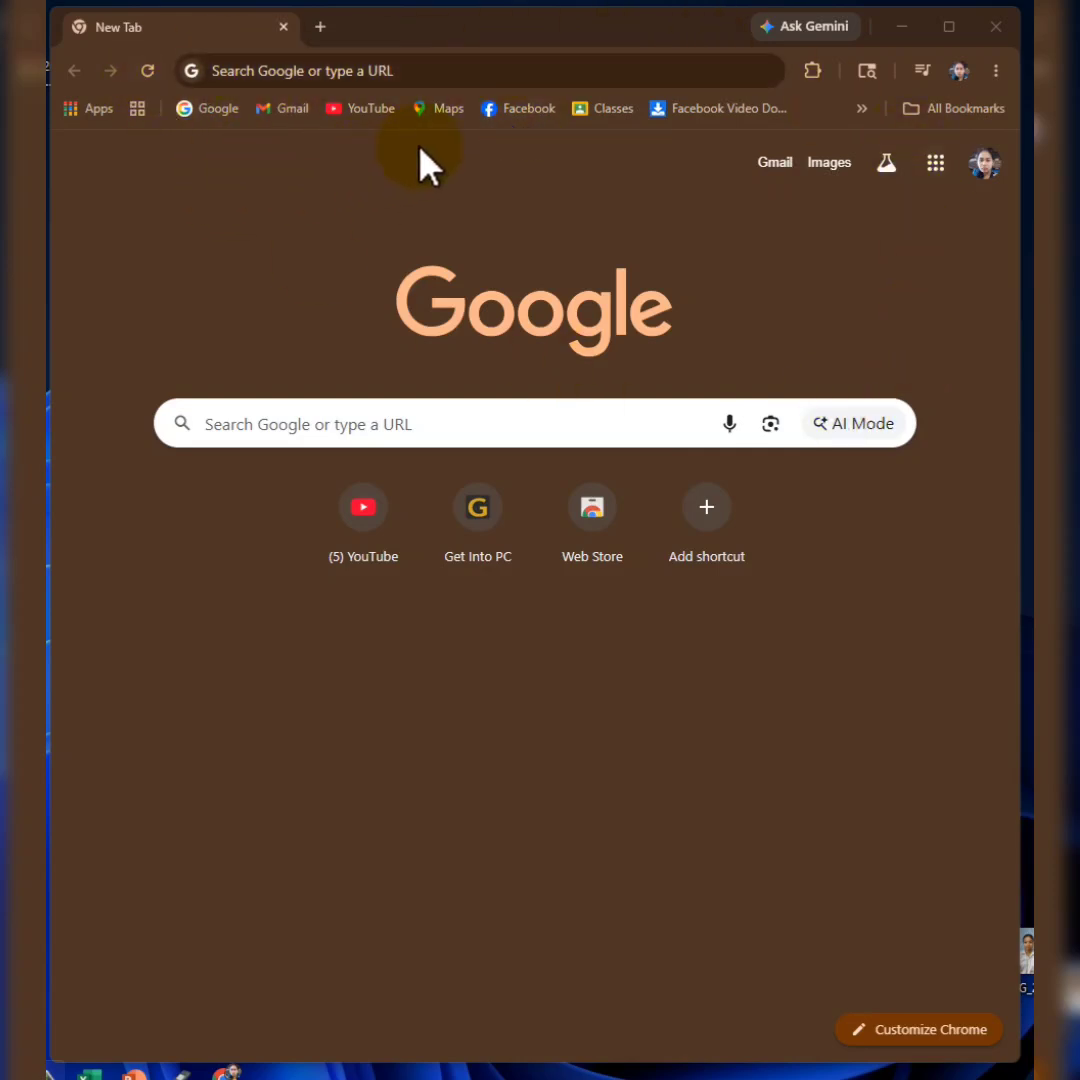
- Open Google Forms from the Google apps list and create a blank form, dismissing the access control notice
left_click(937, 168)
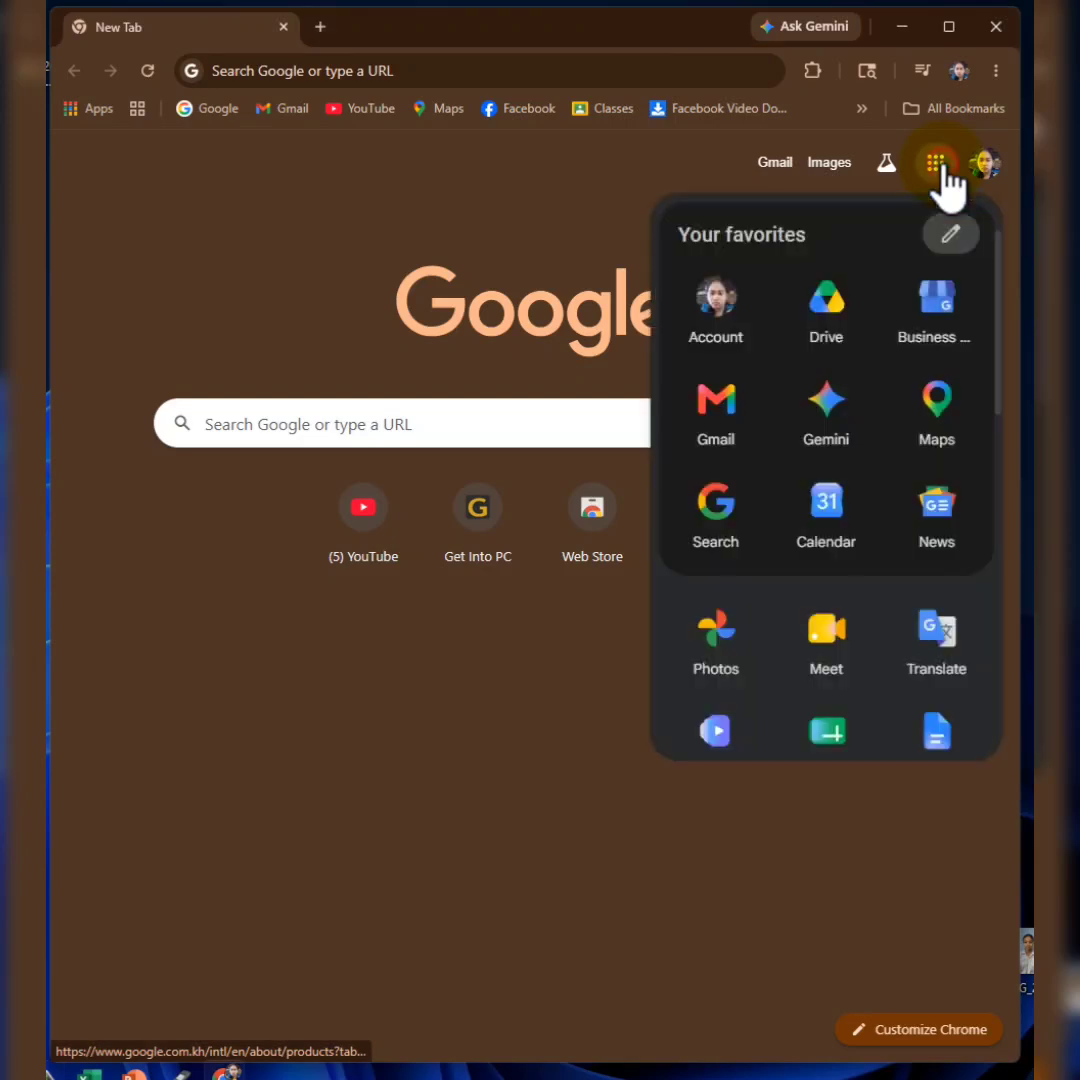
scroll(1005, 366, "down", 7)
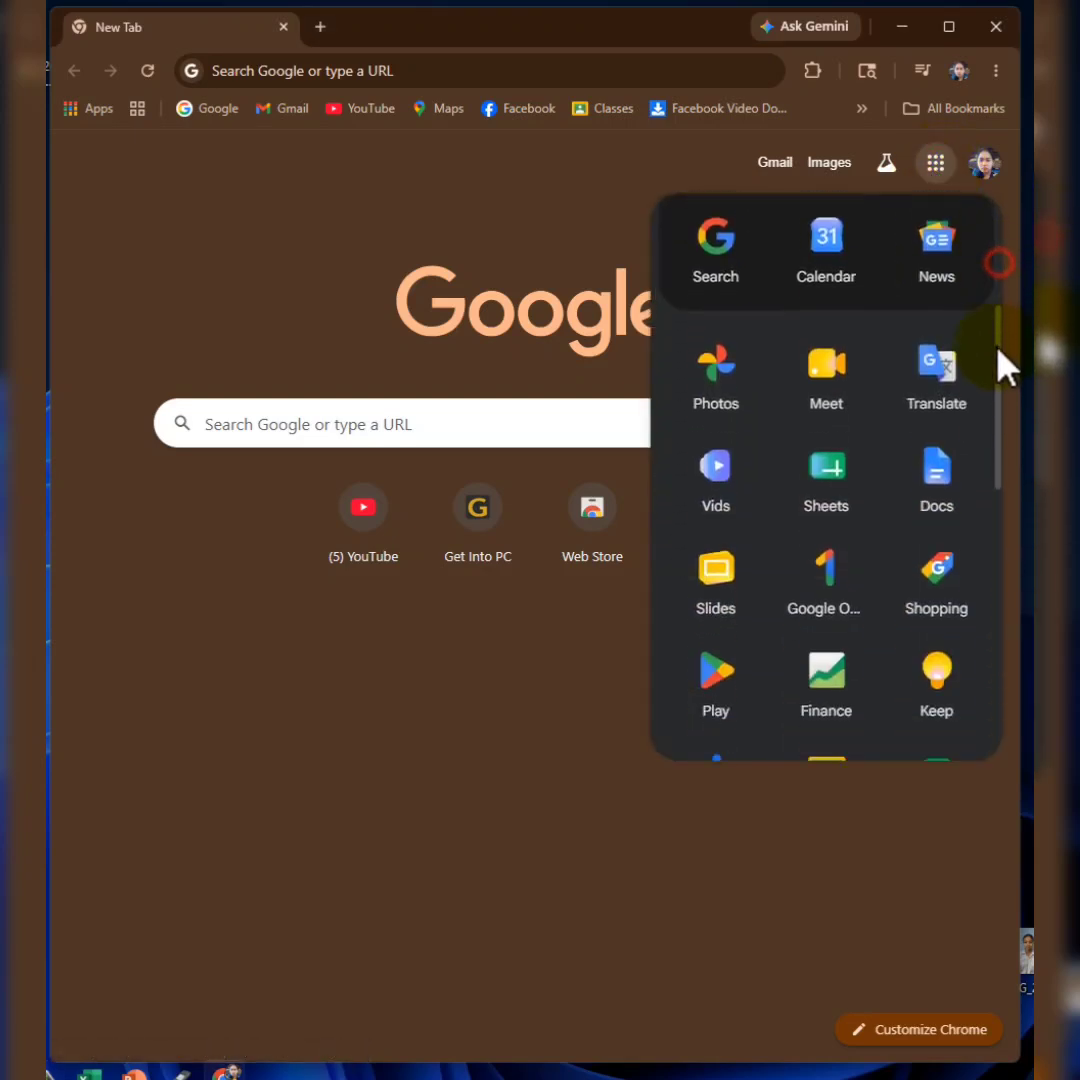
left_click_drag(1009, 517, 983, 518)
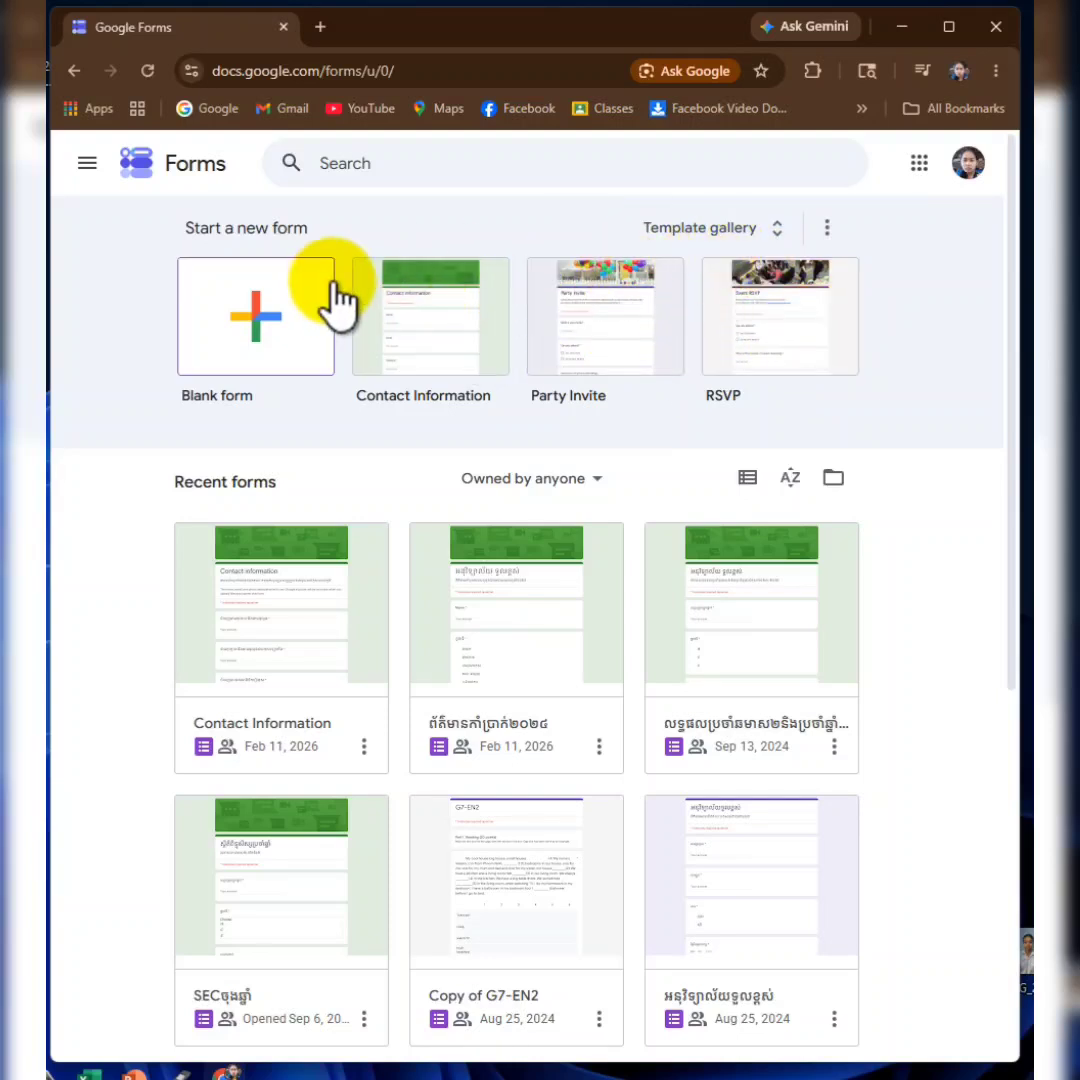
left_click(248, 333)
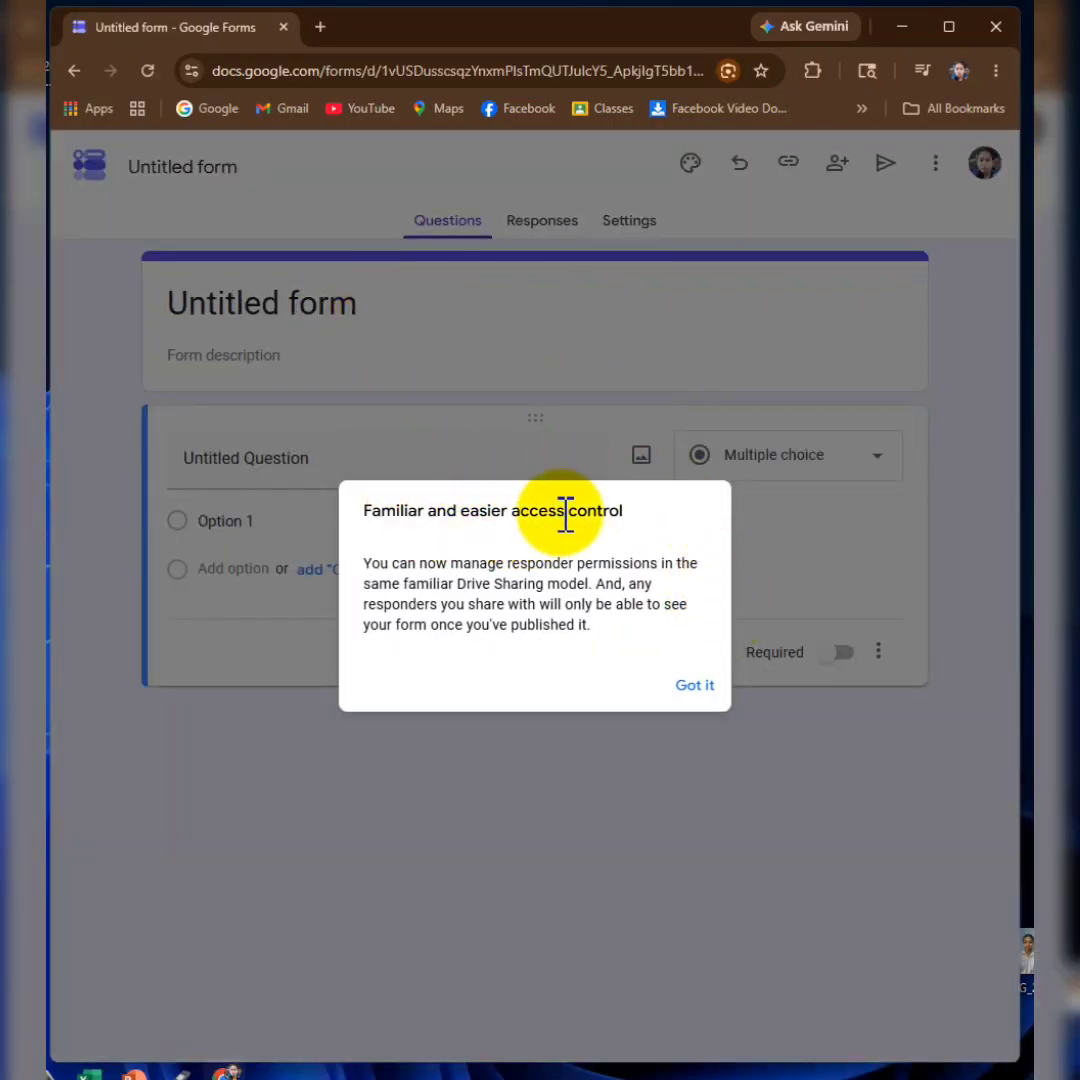
left_click(700, 688)
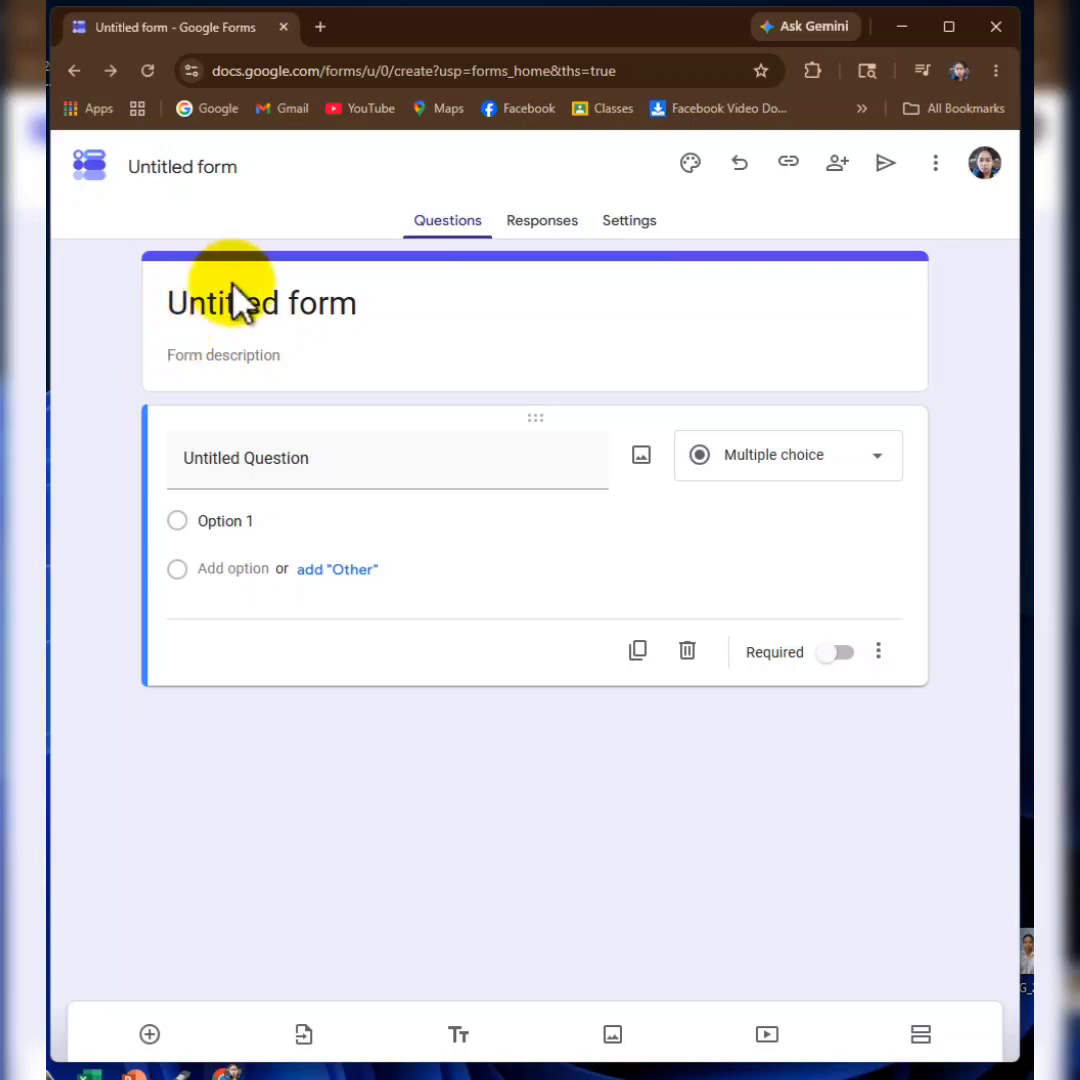
- Title the form "ទម្រង់ចុះឈ្មោះសិស្ស" and give the form file the same name
left_click(375, 308)
left_click_drag(370, 308, 181, 301)
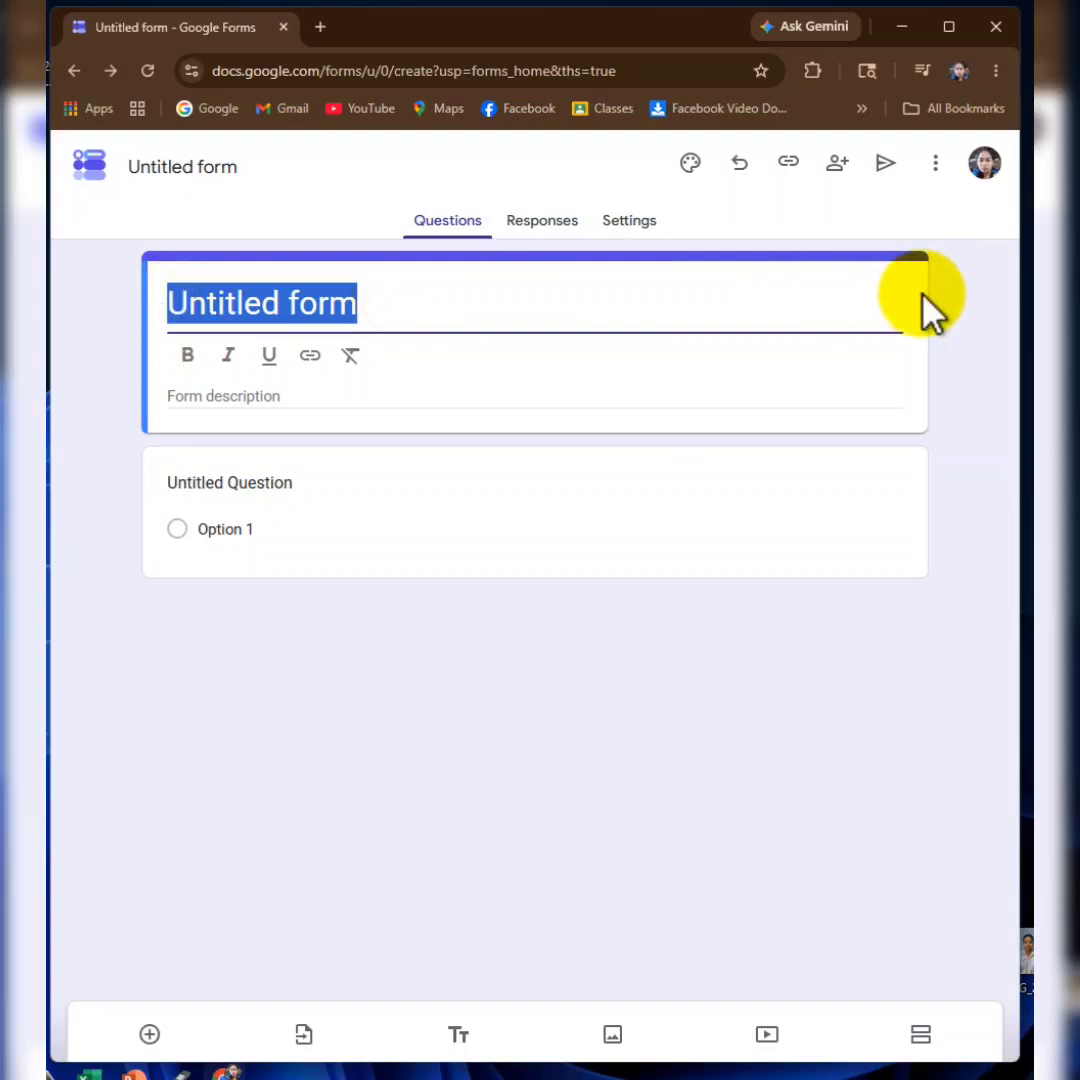
type("S")
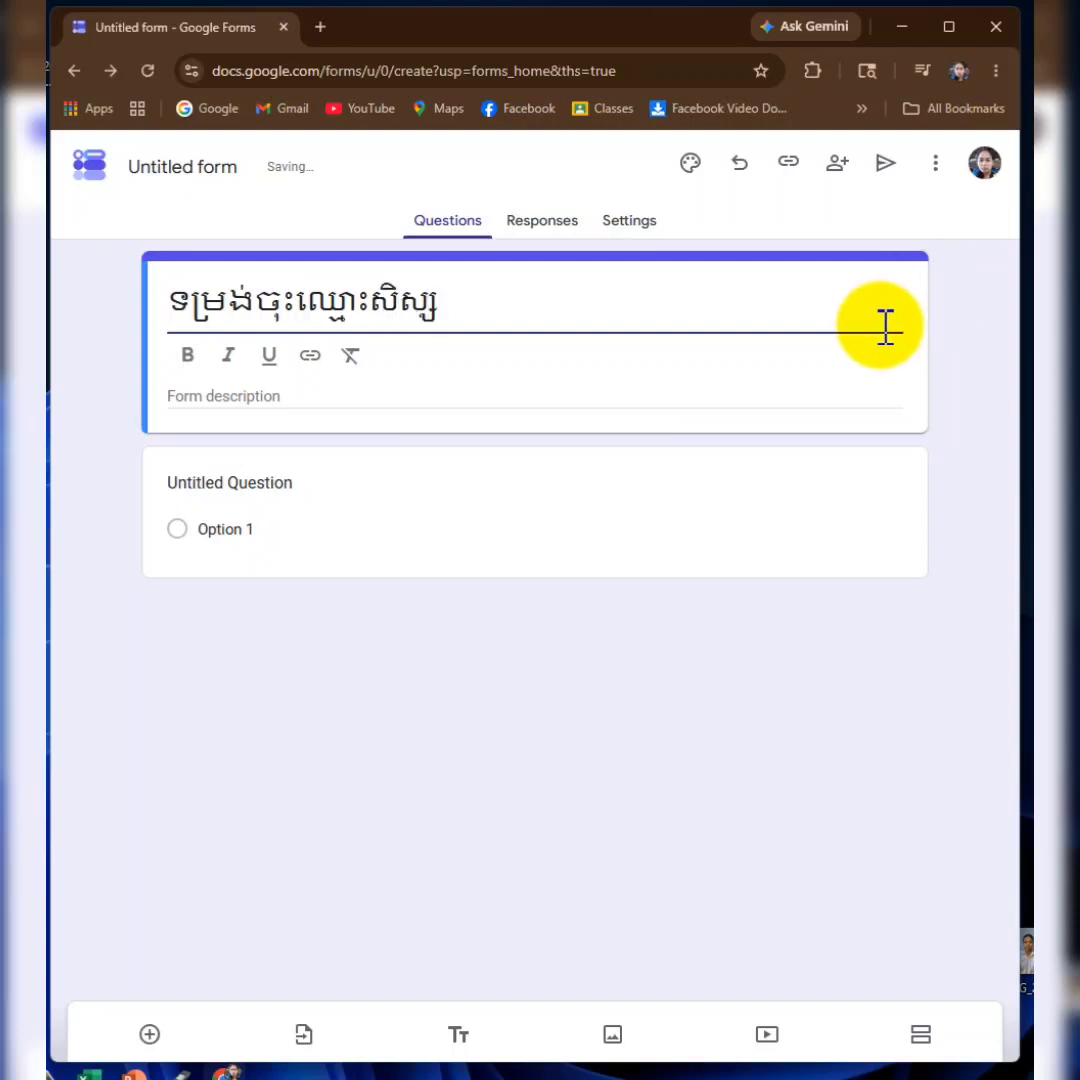
left_click(207, 168)
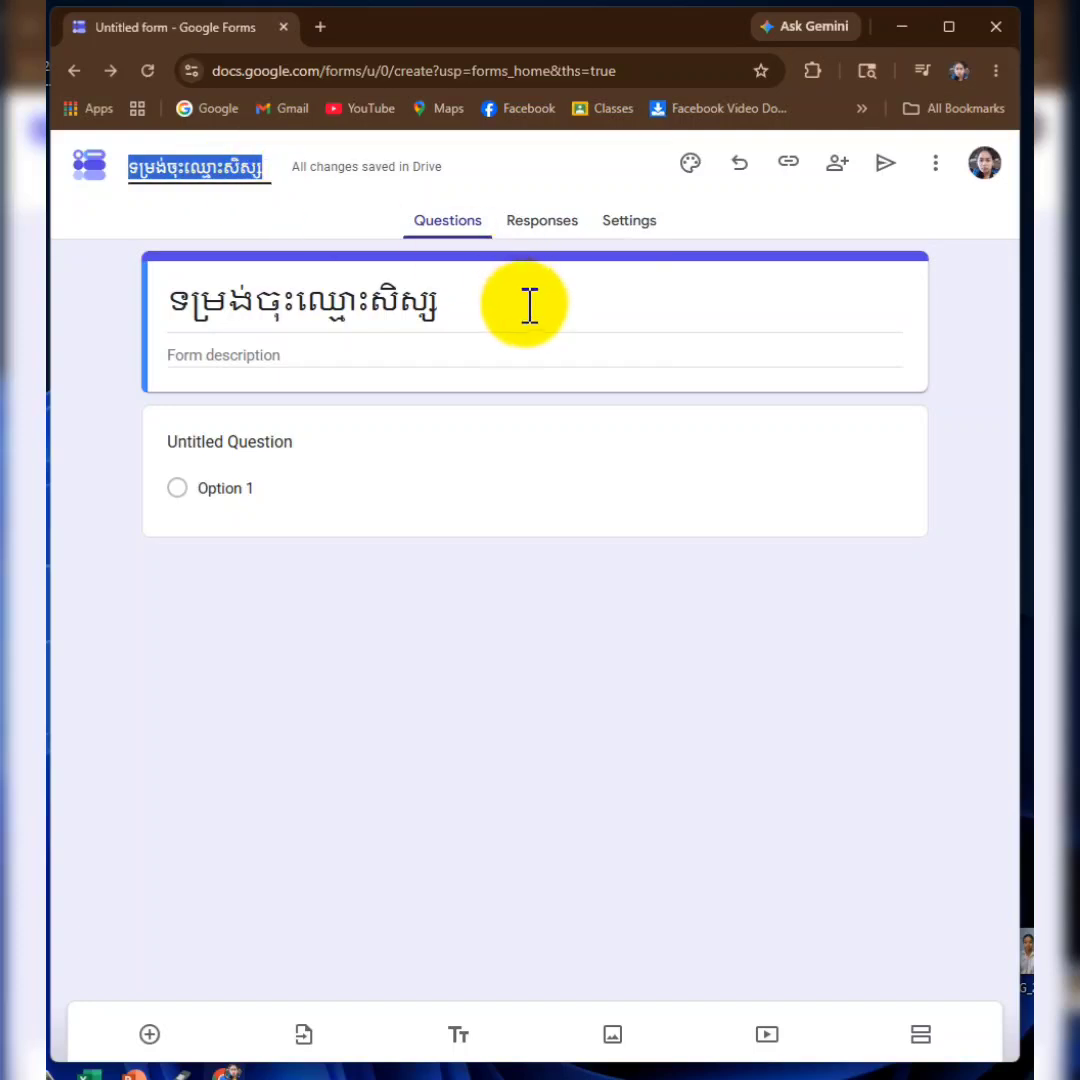
- Enter the form description "សូមបំពេញទម្រង់នេះយោយយកចិត្តទុកដាក់" below the form title
left_click(491, 306)
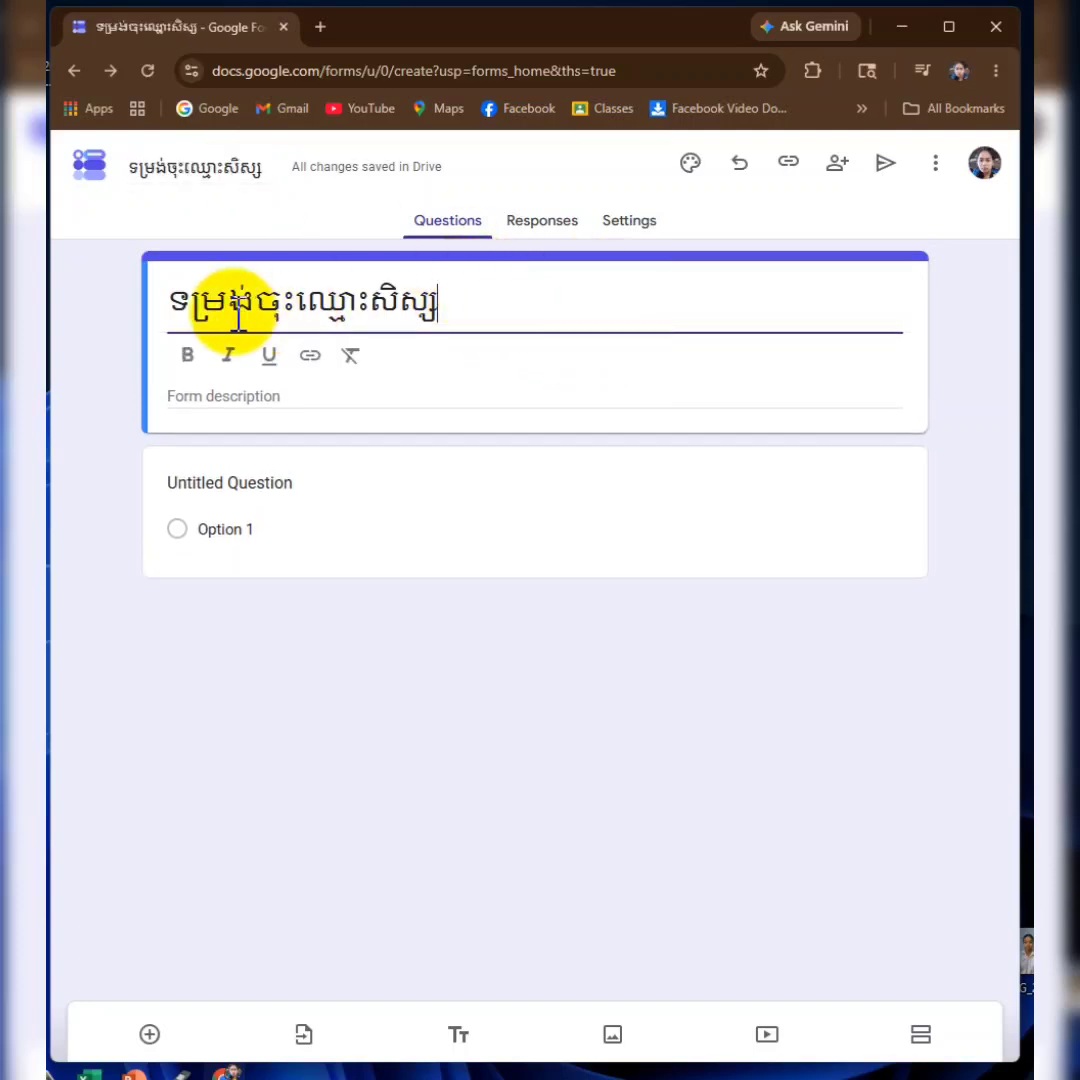
left_click(215, 400)
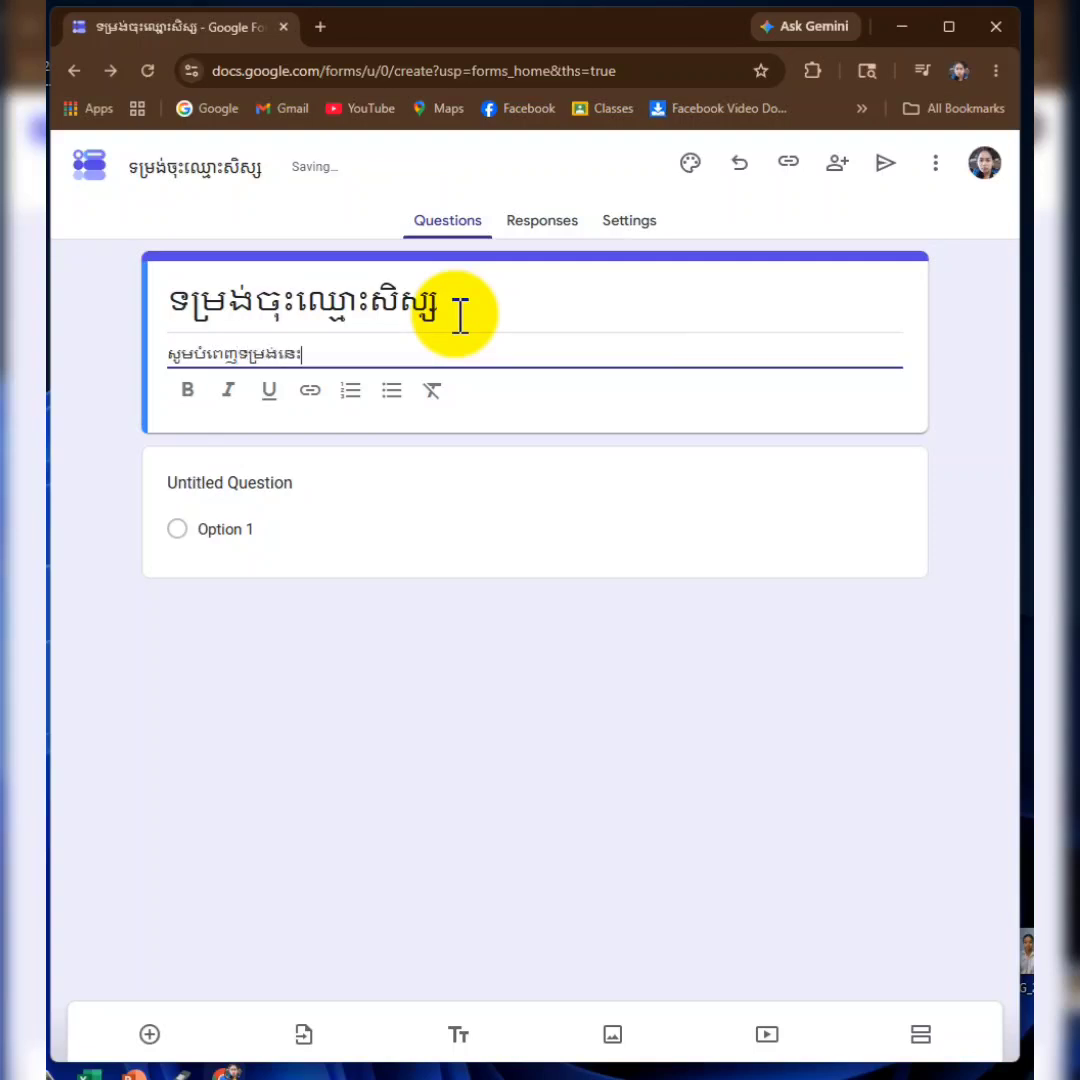
type("យោ")
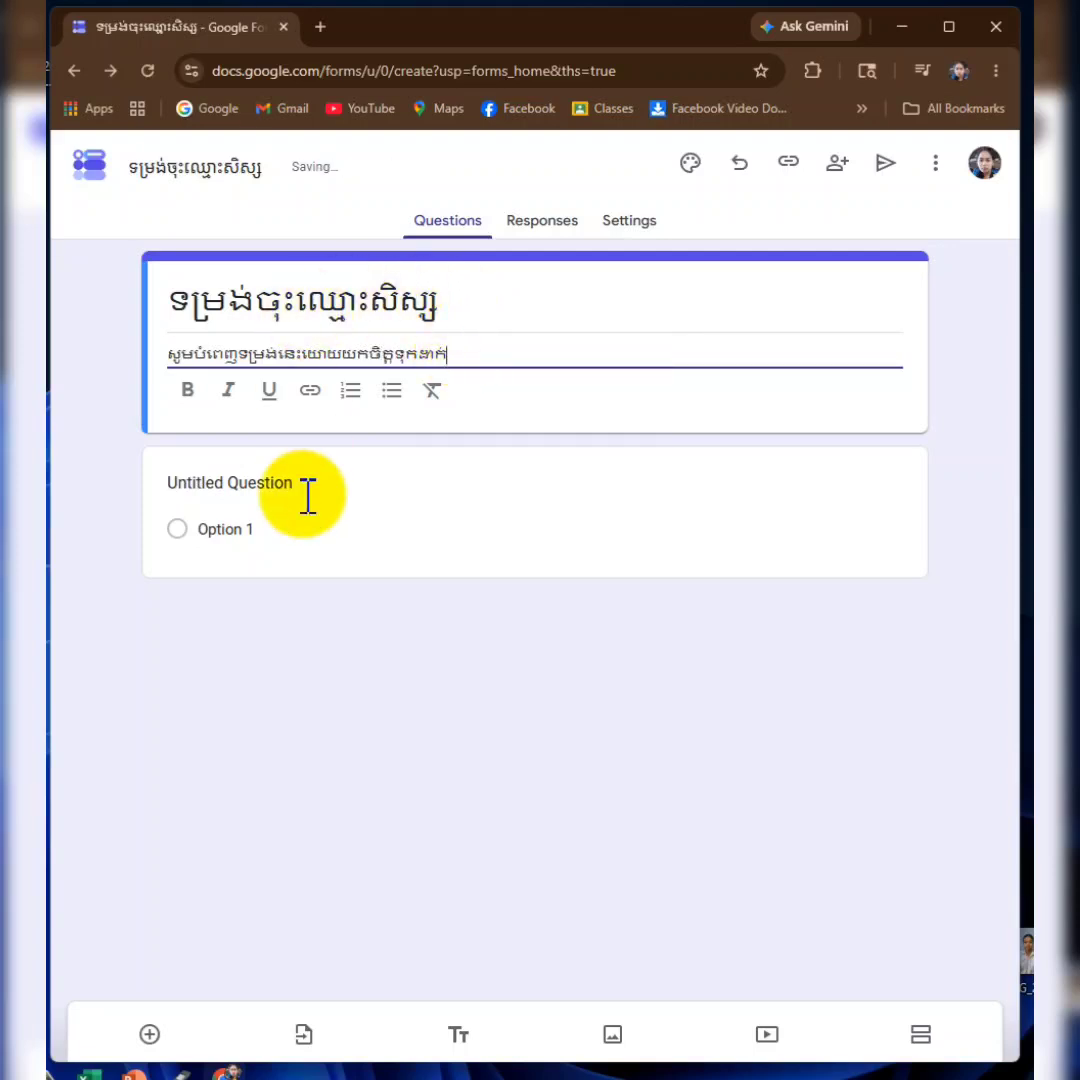
- Turn the untitled first question into a required short-answer question reading "បំពេញឈ្មោះ( នាមត្រកូល និងនាមខ្លួន)"
left_click(225, 485)
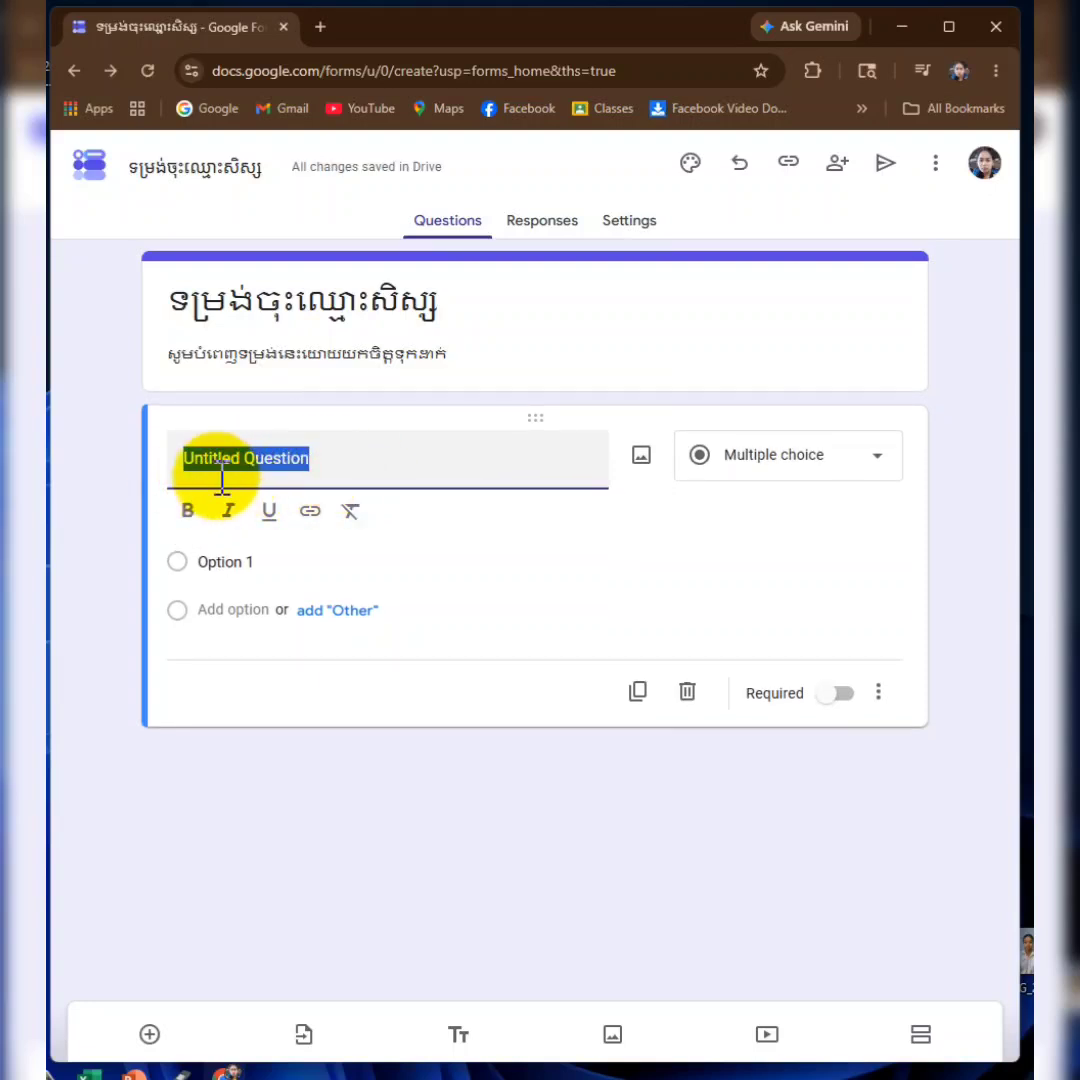
left_click(322, 457)
left_click_drag(340, 457, 181, 451)
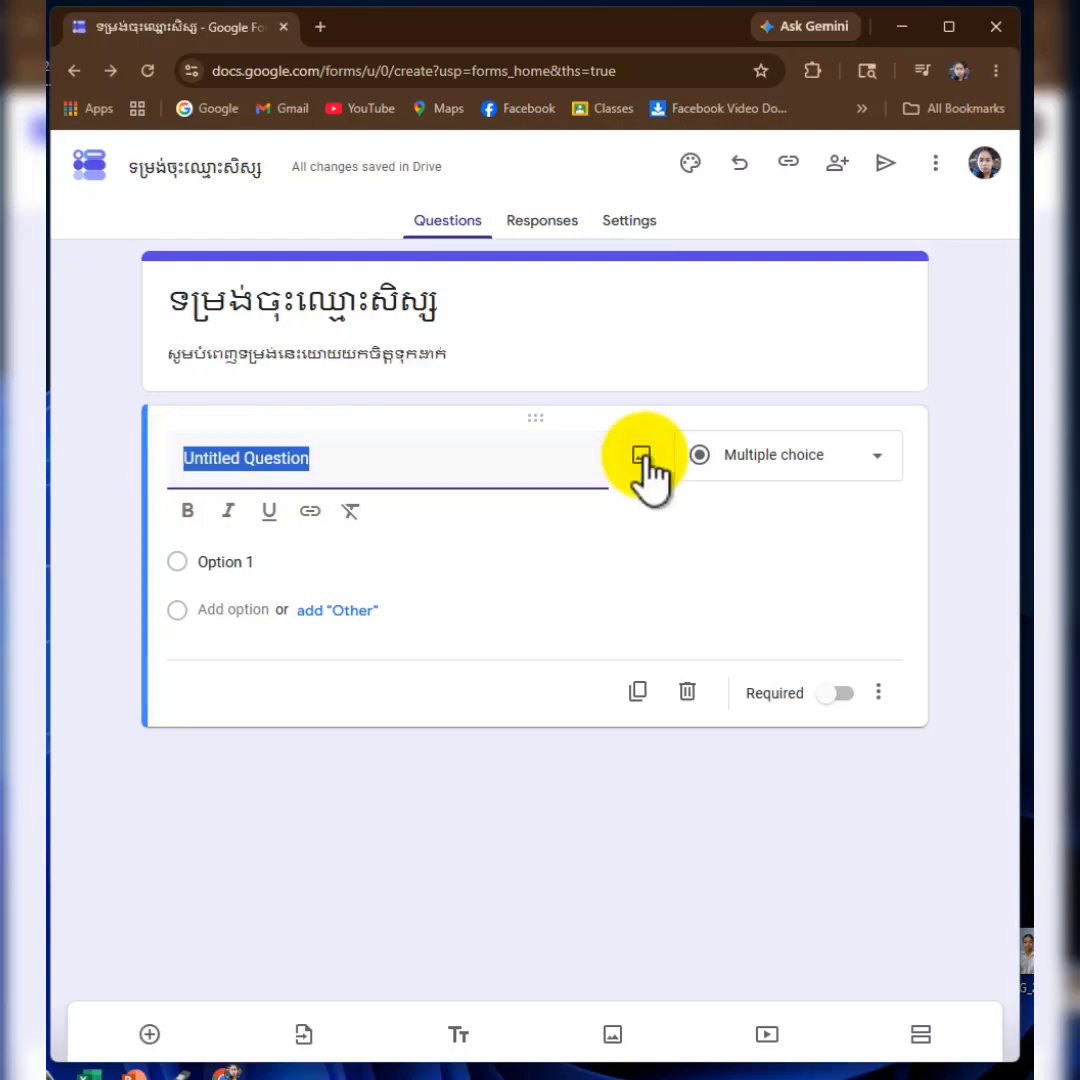
type("ប")
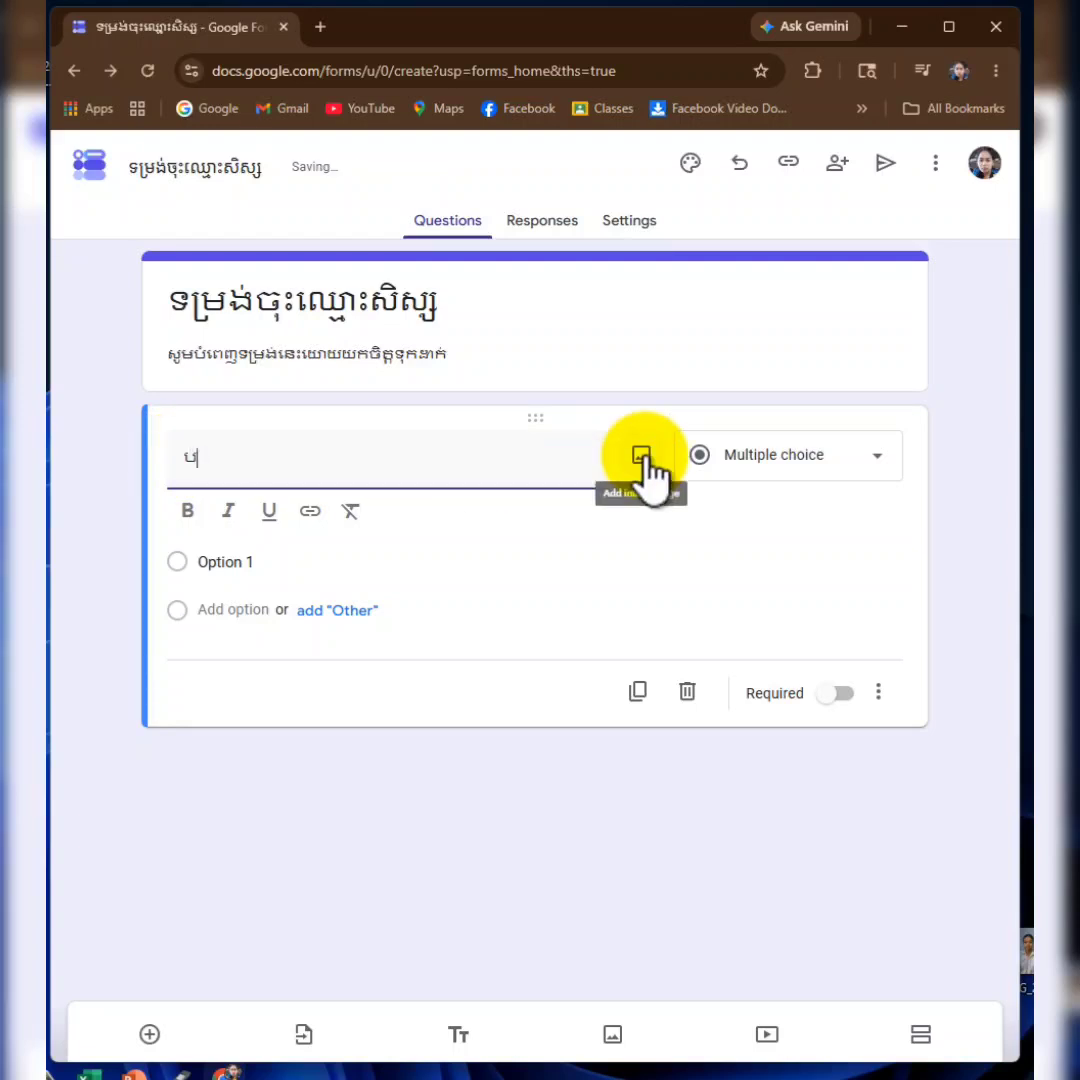
type("់")
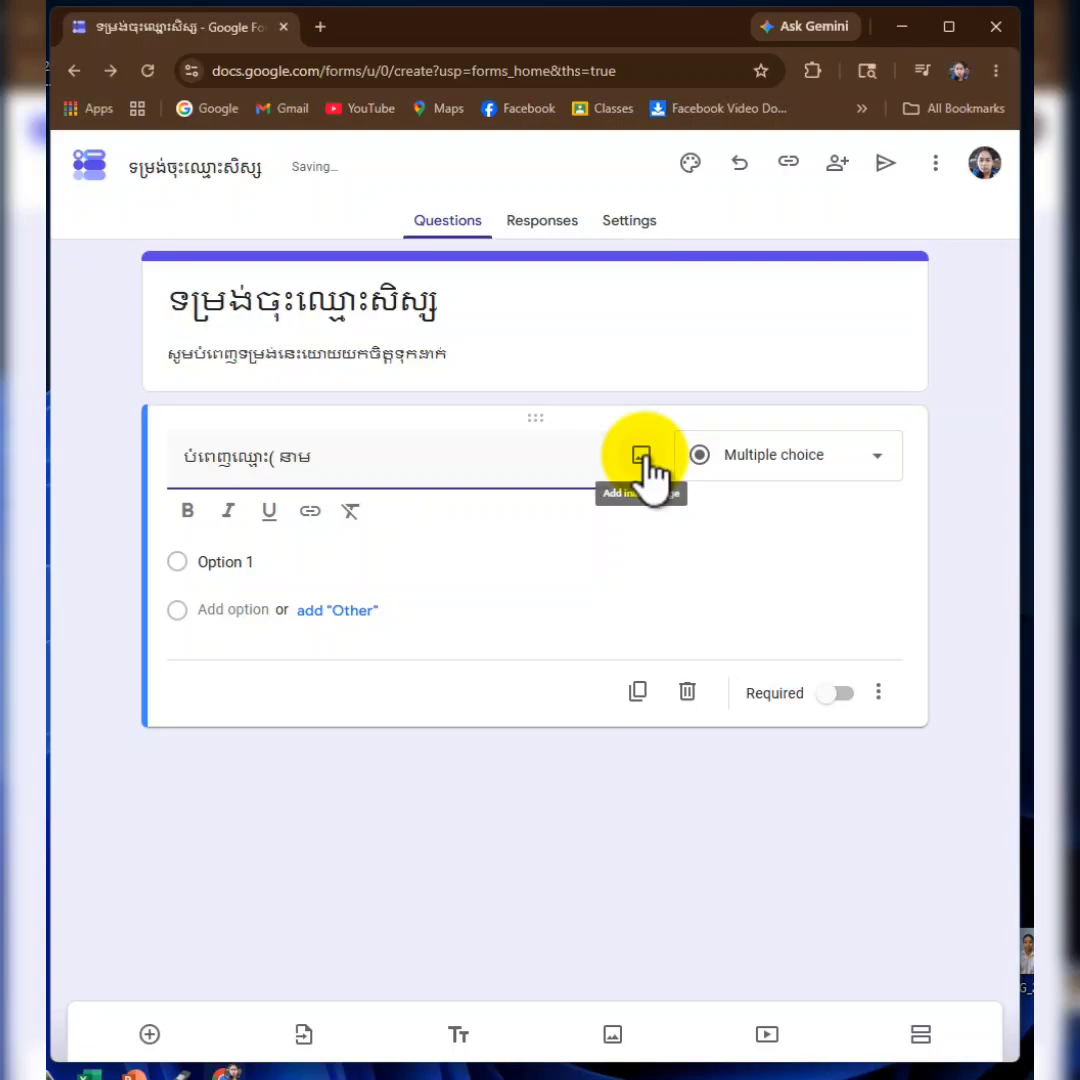
type("រកូល និងនាមខ្លួន")
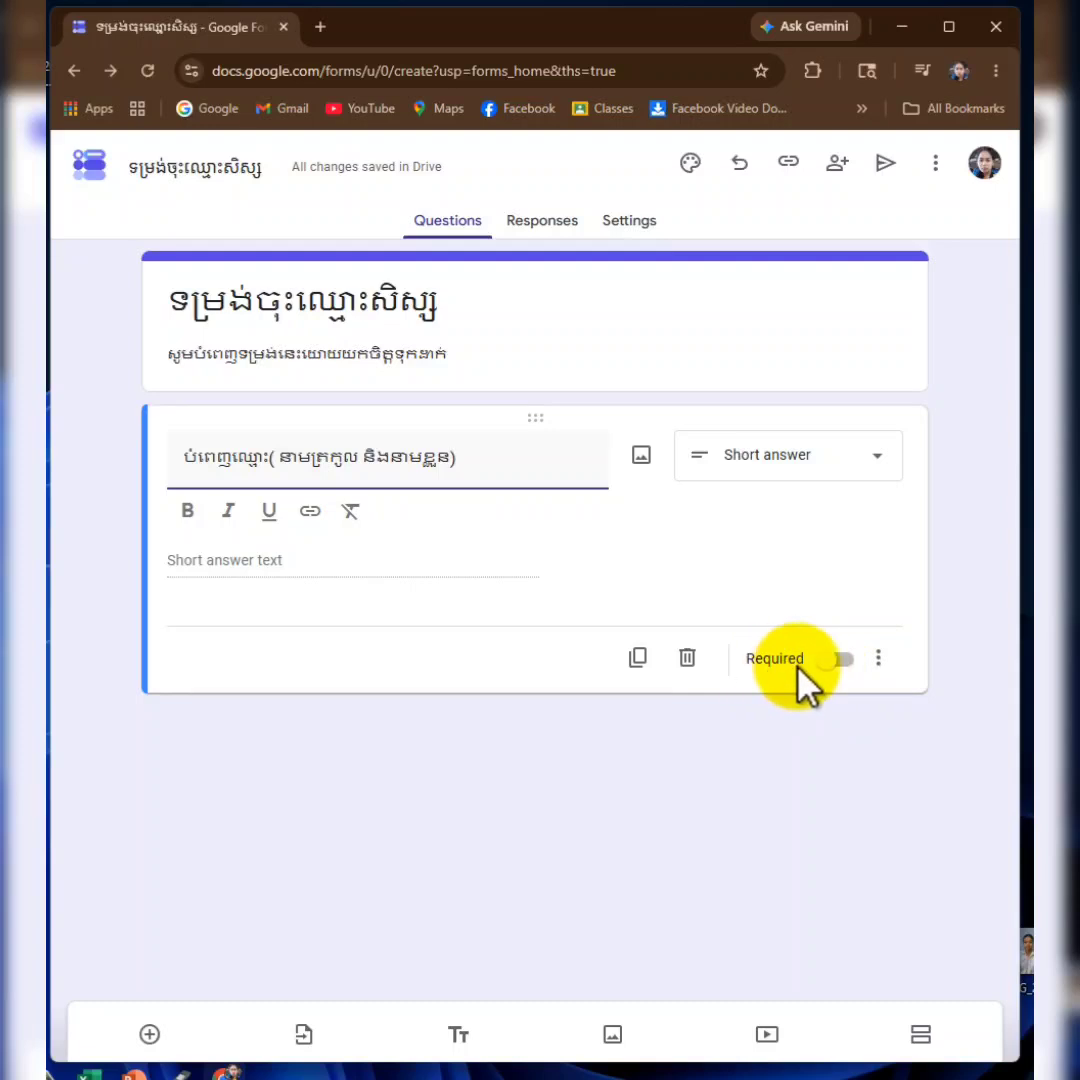
left_click(843, 661)
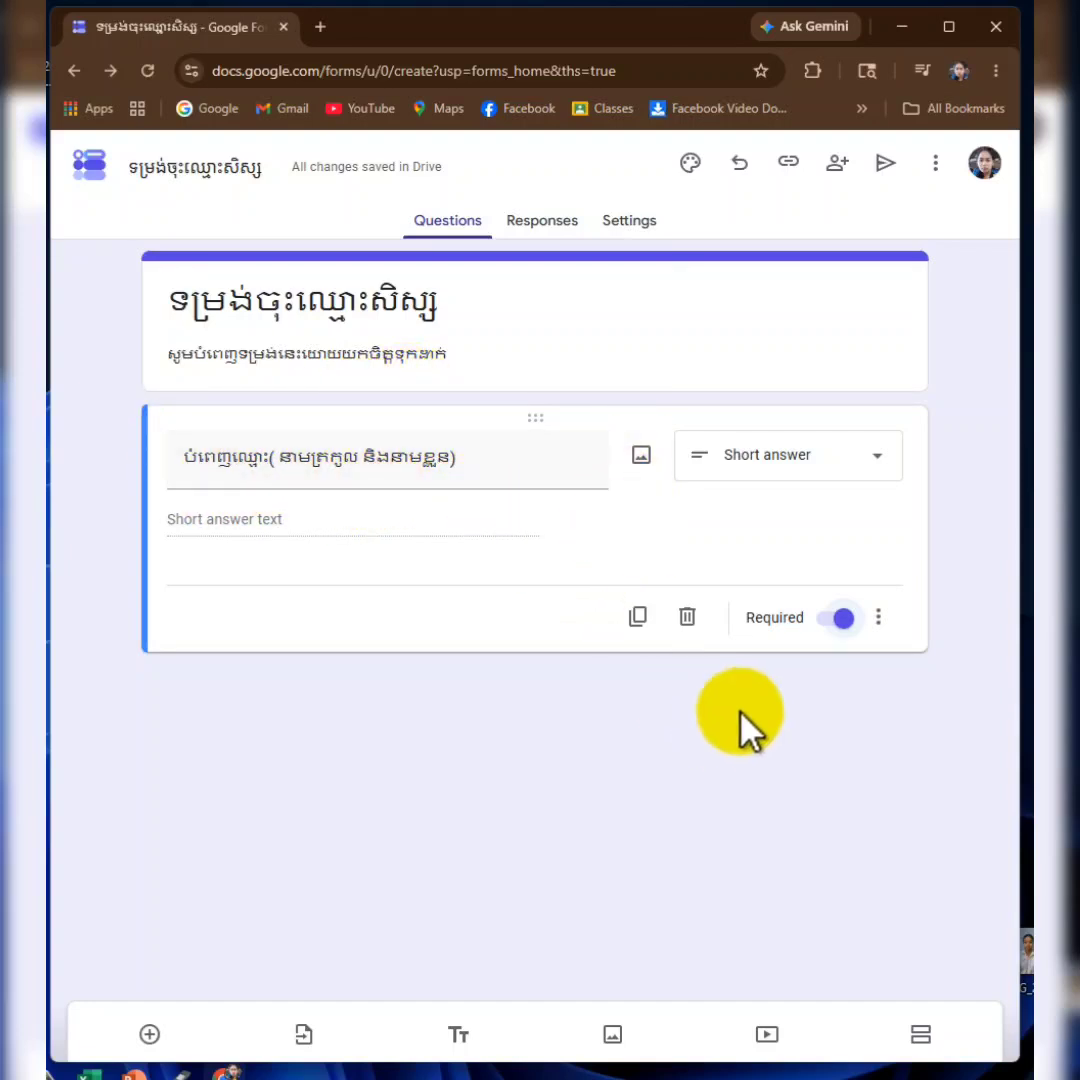
- Add a required multiple-choice question "ភេទ" with the options "ប្រុស" and "ស្រី"
left_click(148, 1035)
left_click(268, 618)
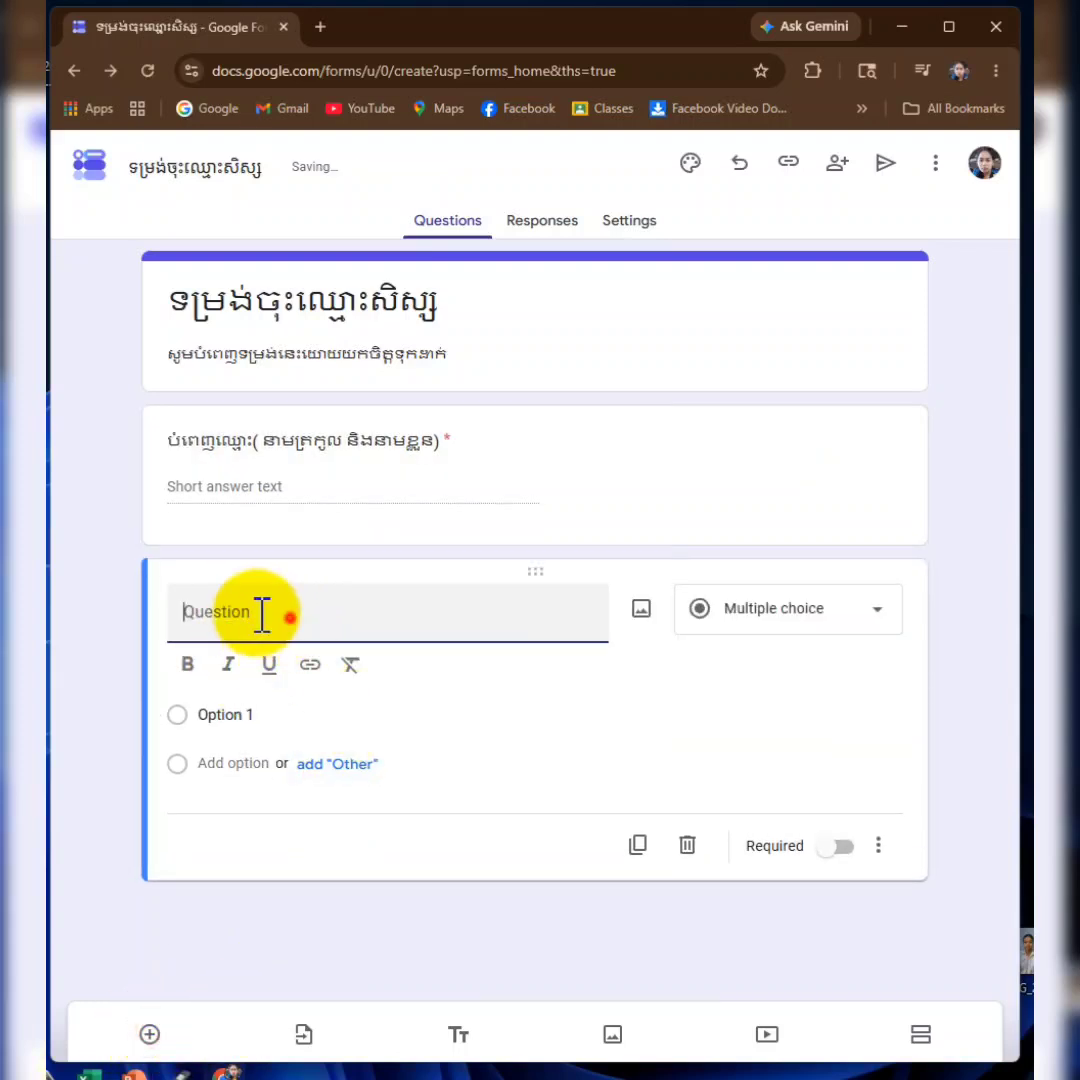
type("ភេទ")
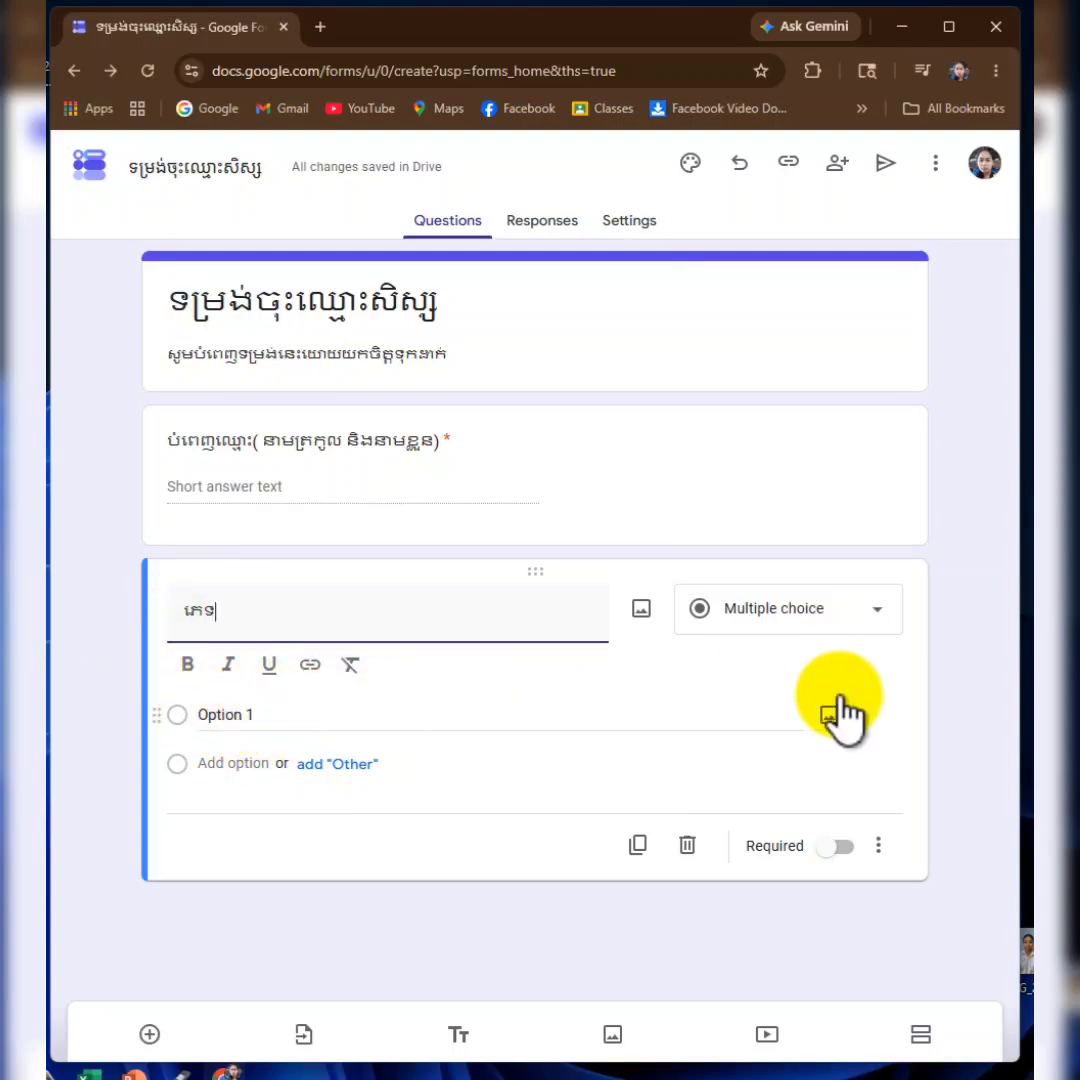
left_click(272, 710)
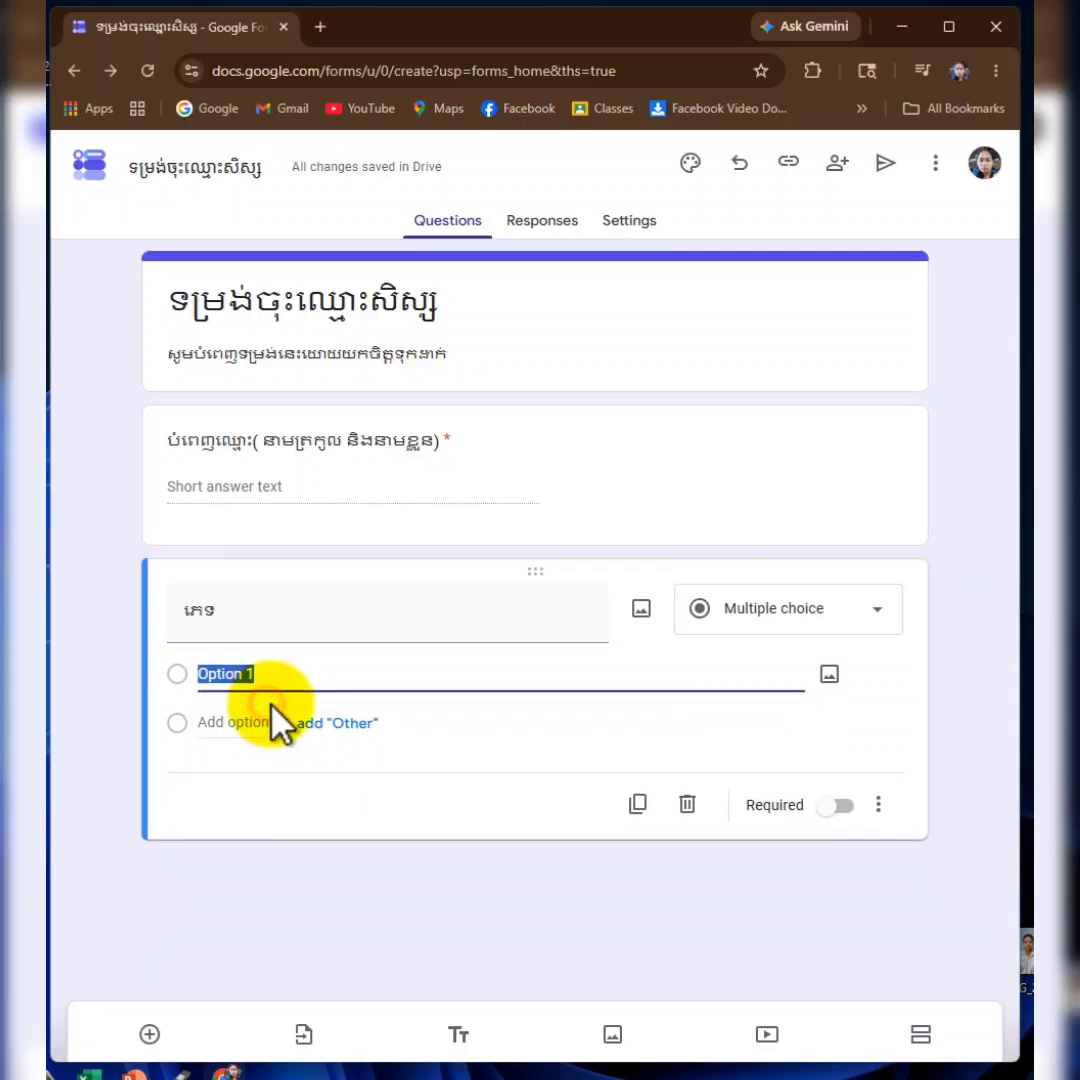
type("ប្រុស")
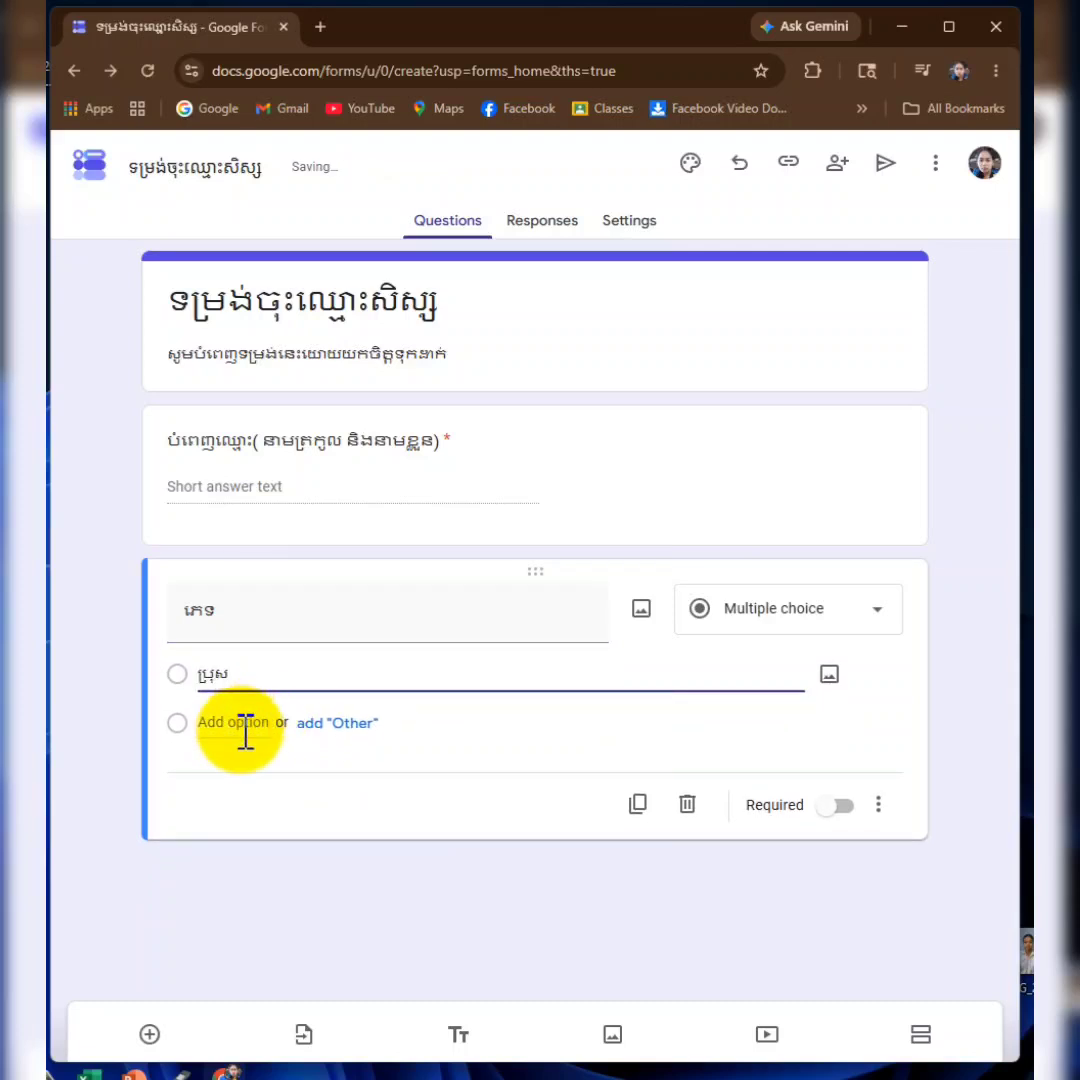
left_click(228, 722)
type("ស្រ")
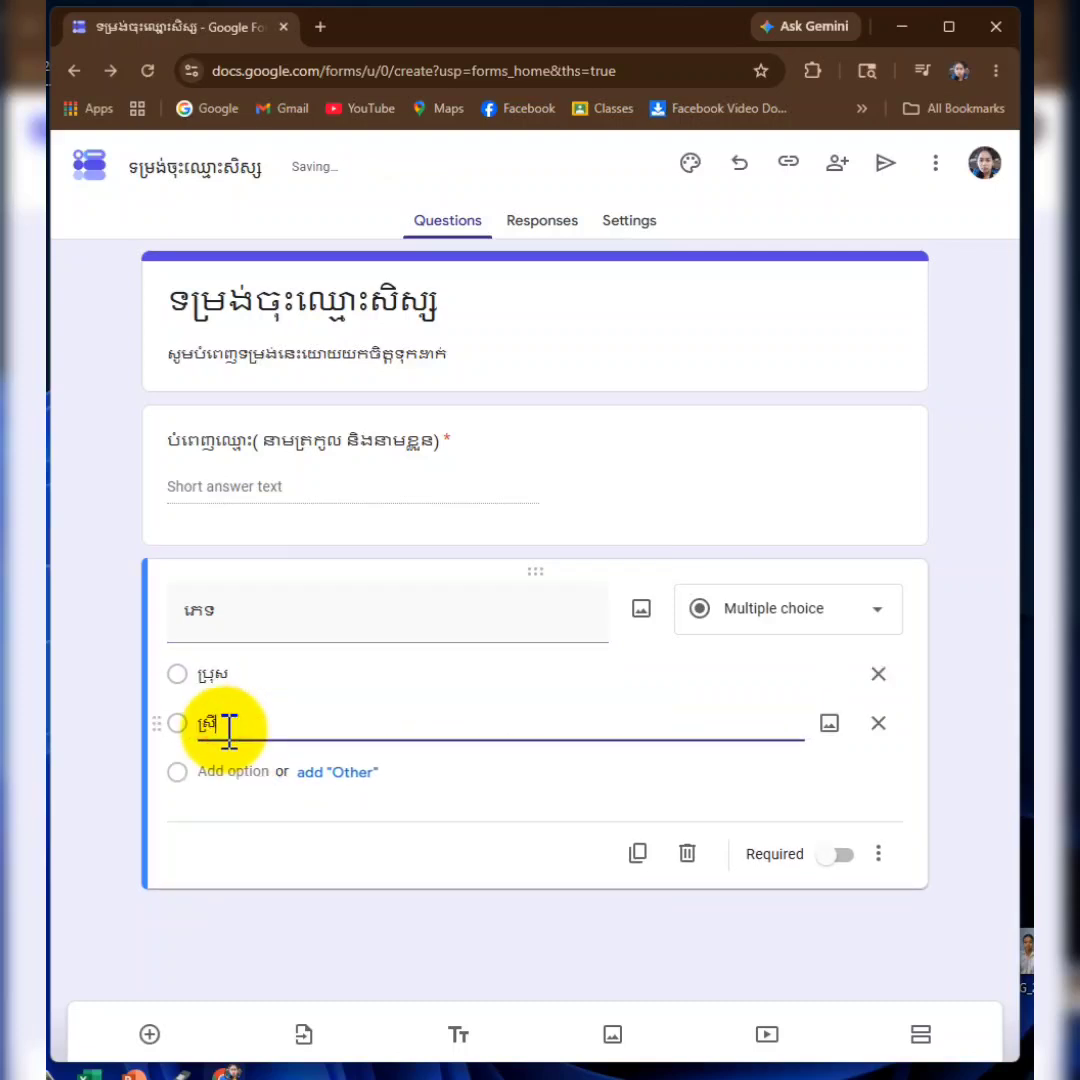
type("ី")
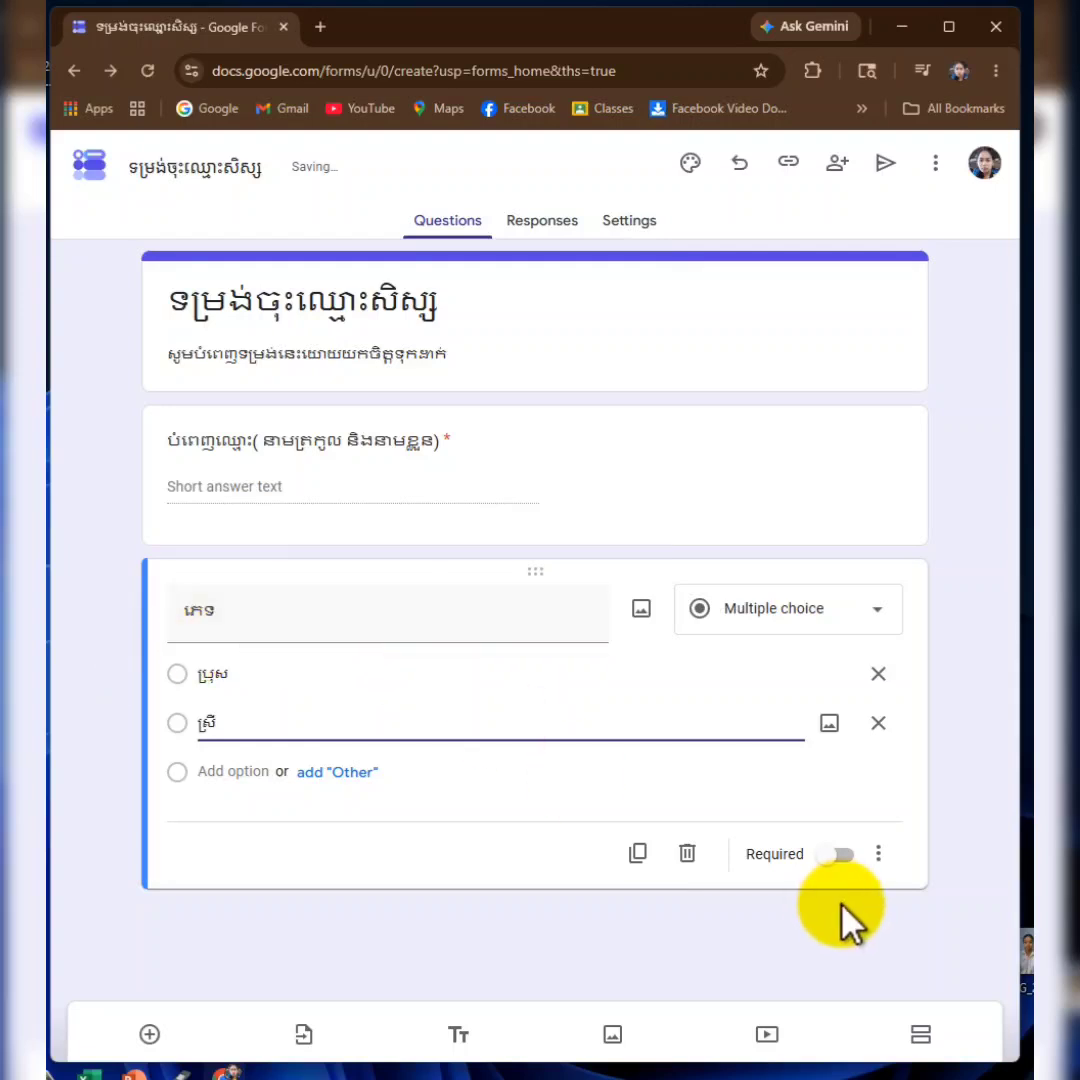
left_click(845, 856)
left_click(843, 856)
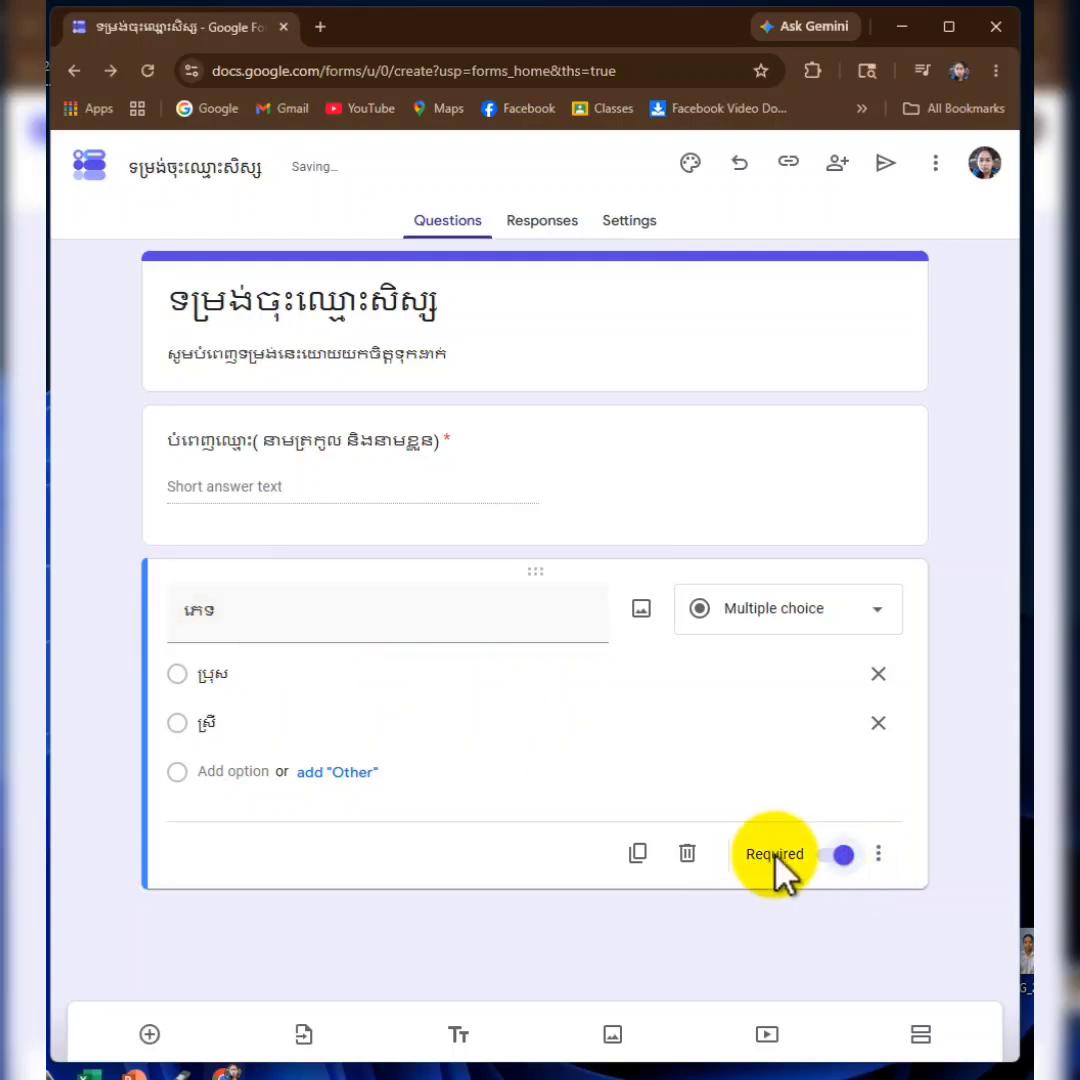
- Add a question "ថ្ងៃខែឆ្នាំកំណើត" after the gender question, set its type to Date and make it required
left_click(149, 1036)
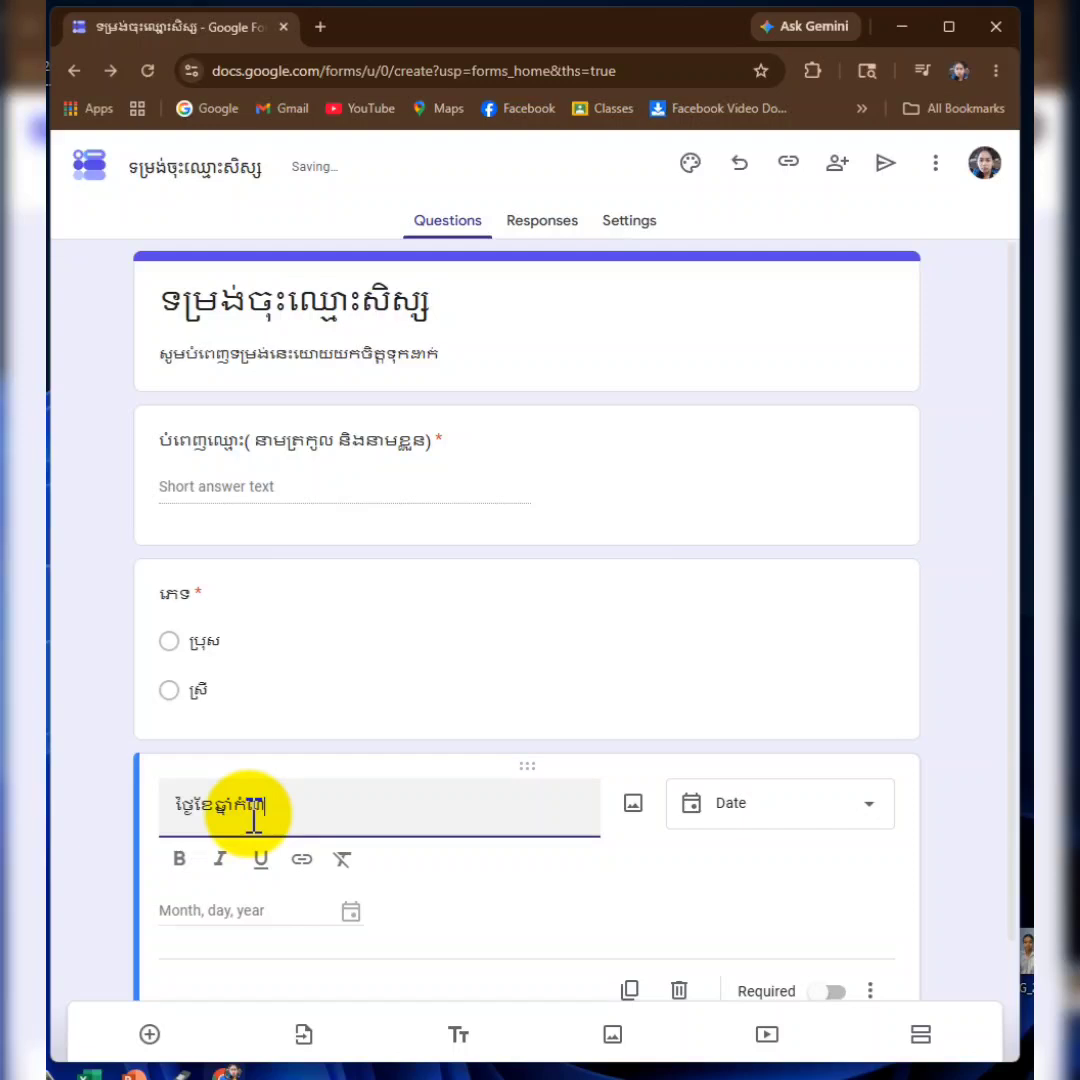
type("ើត")
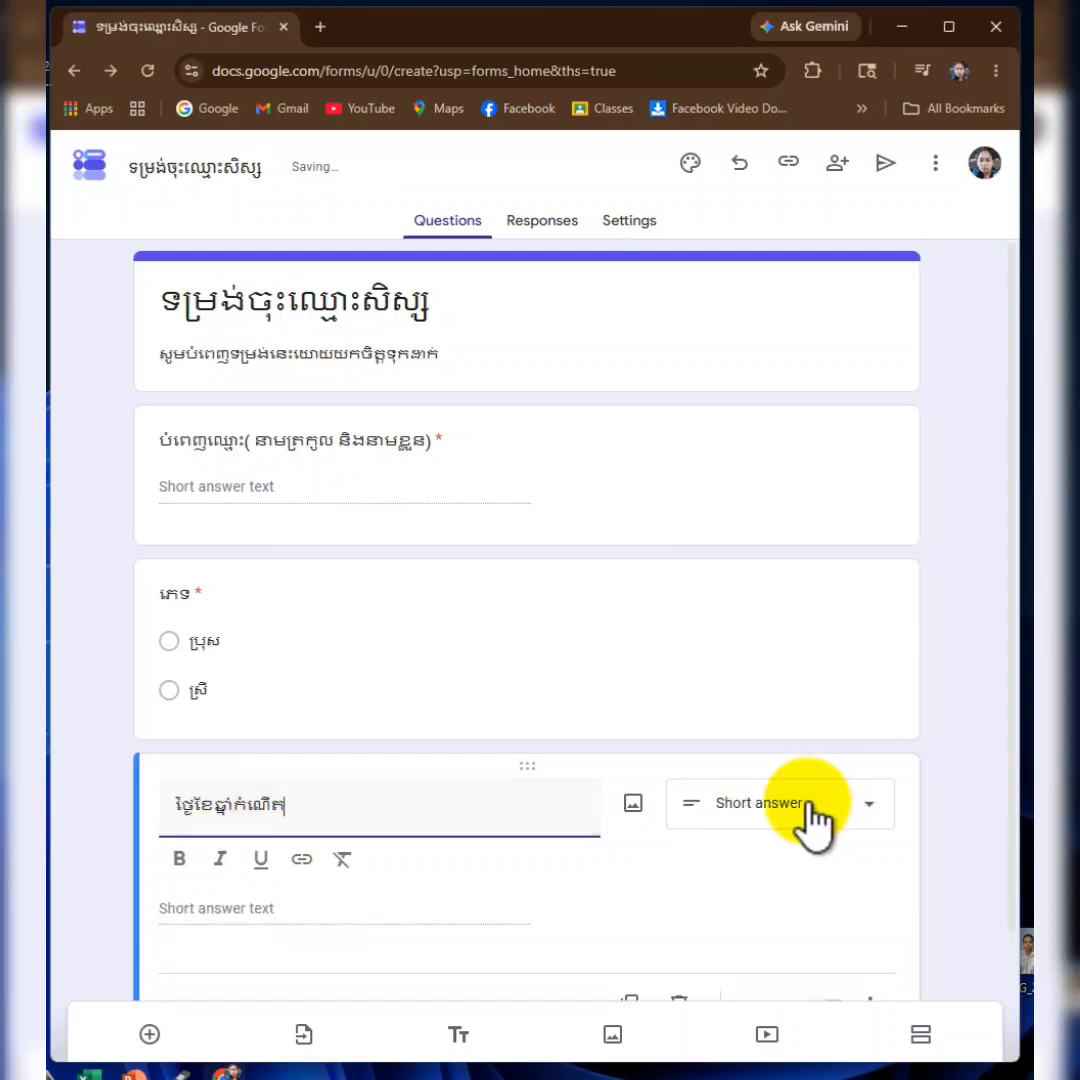
left_click(756, 812)
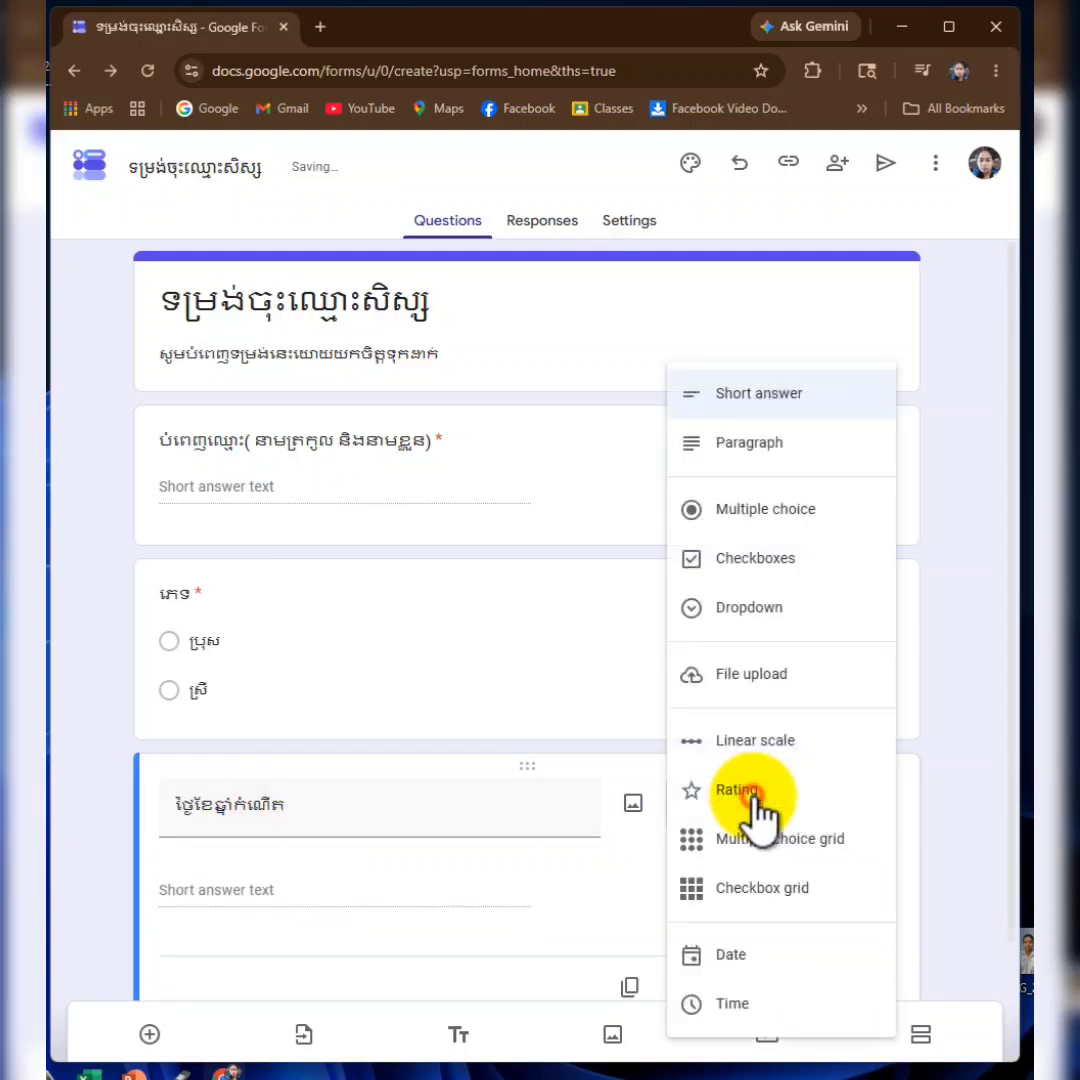
left_click(758, 962)
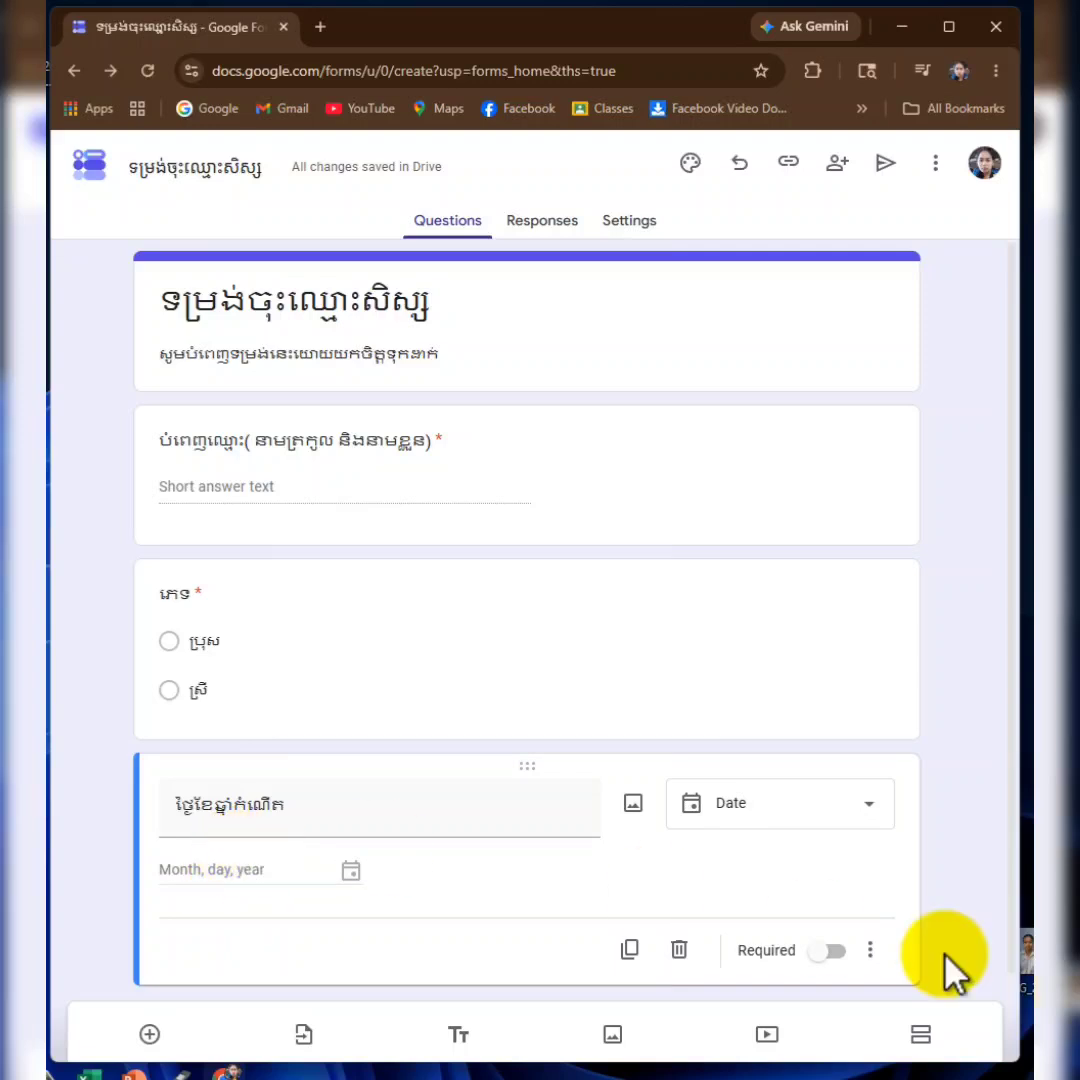
left_click(830, 952)
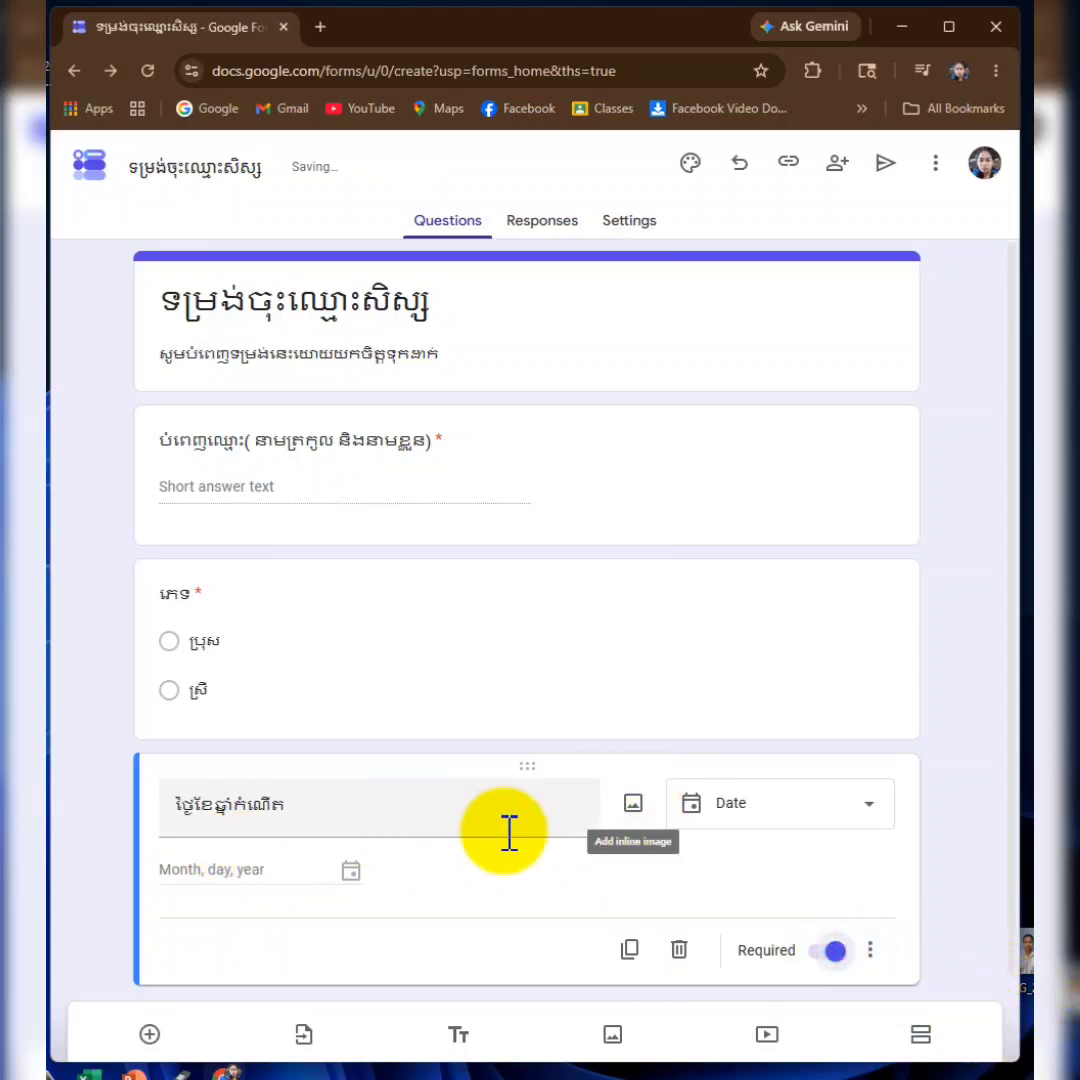
- Add a short-answer question "ទីកន្លែងកំណើត(តាមអត្រនុកូលដ្ឋាន)" after the date of birth question
left_click(150, 1035)
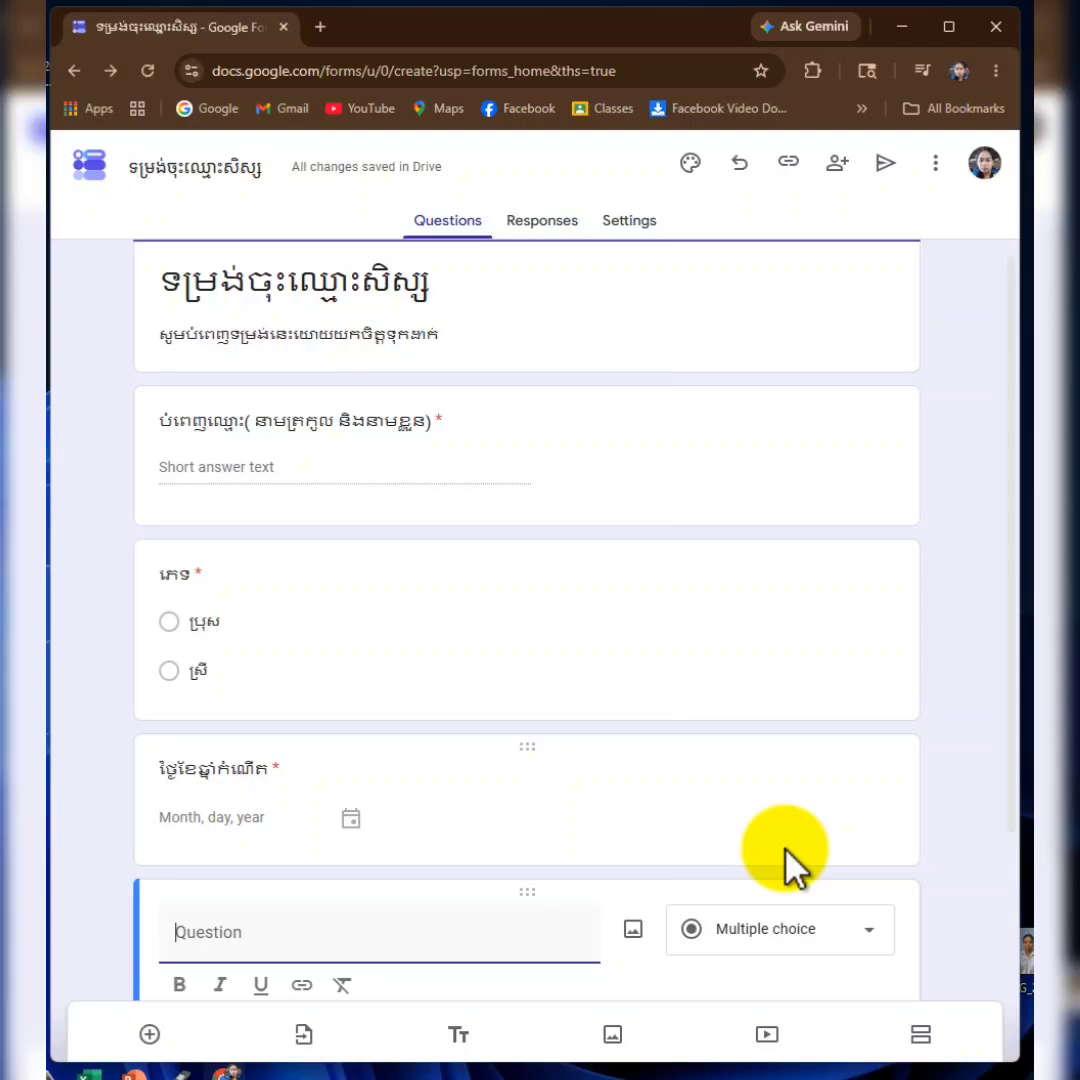
type("ទ")
type("ិល")
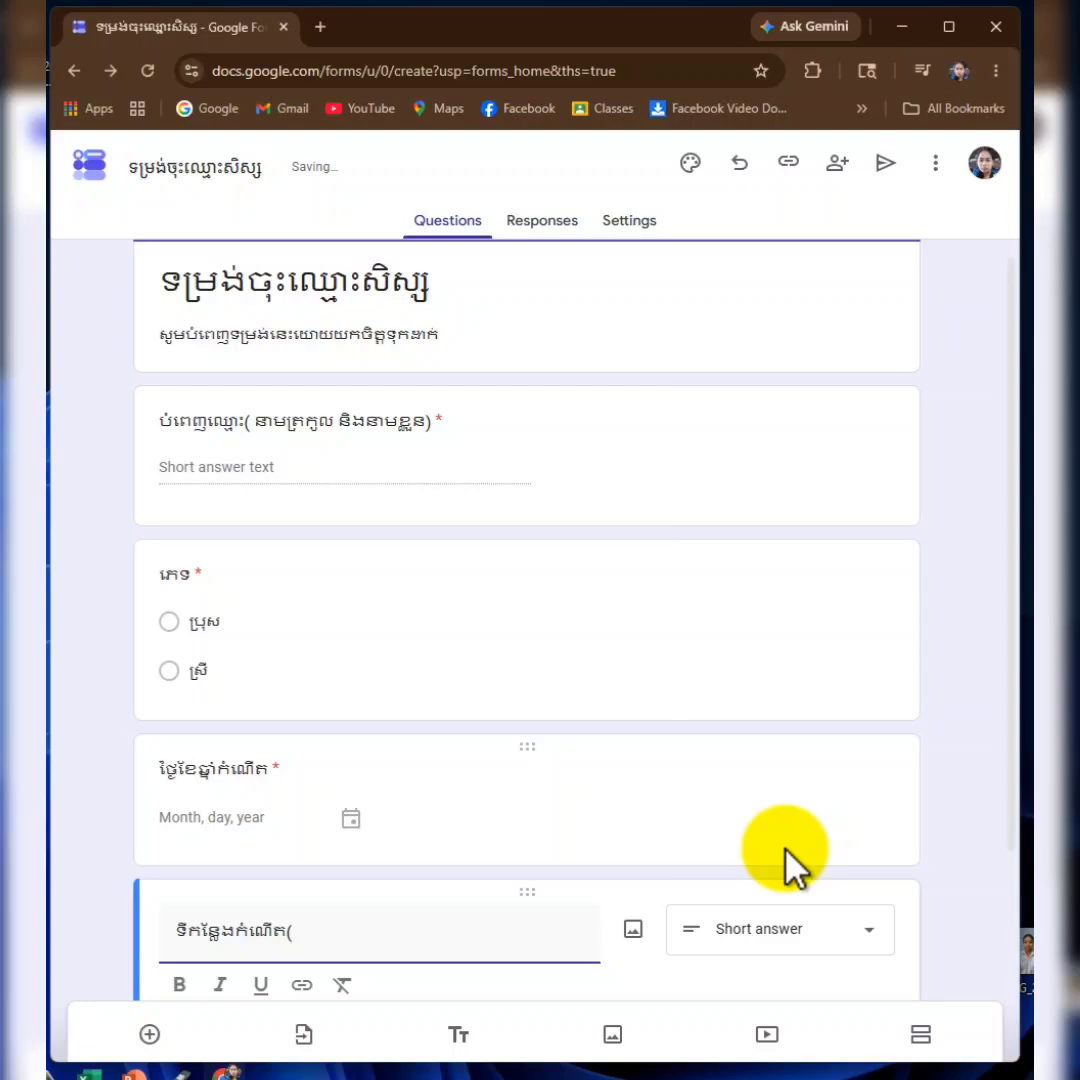
type("តាមអត្រនុកូលដ្ឋា")
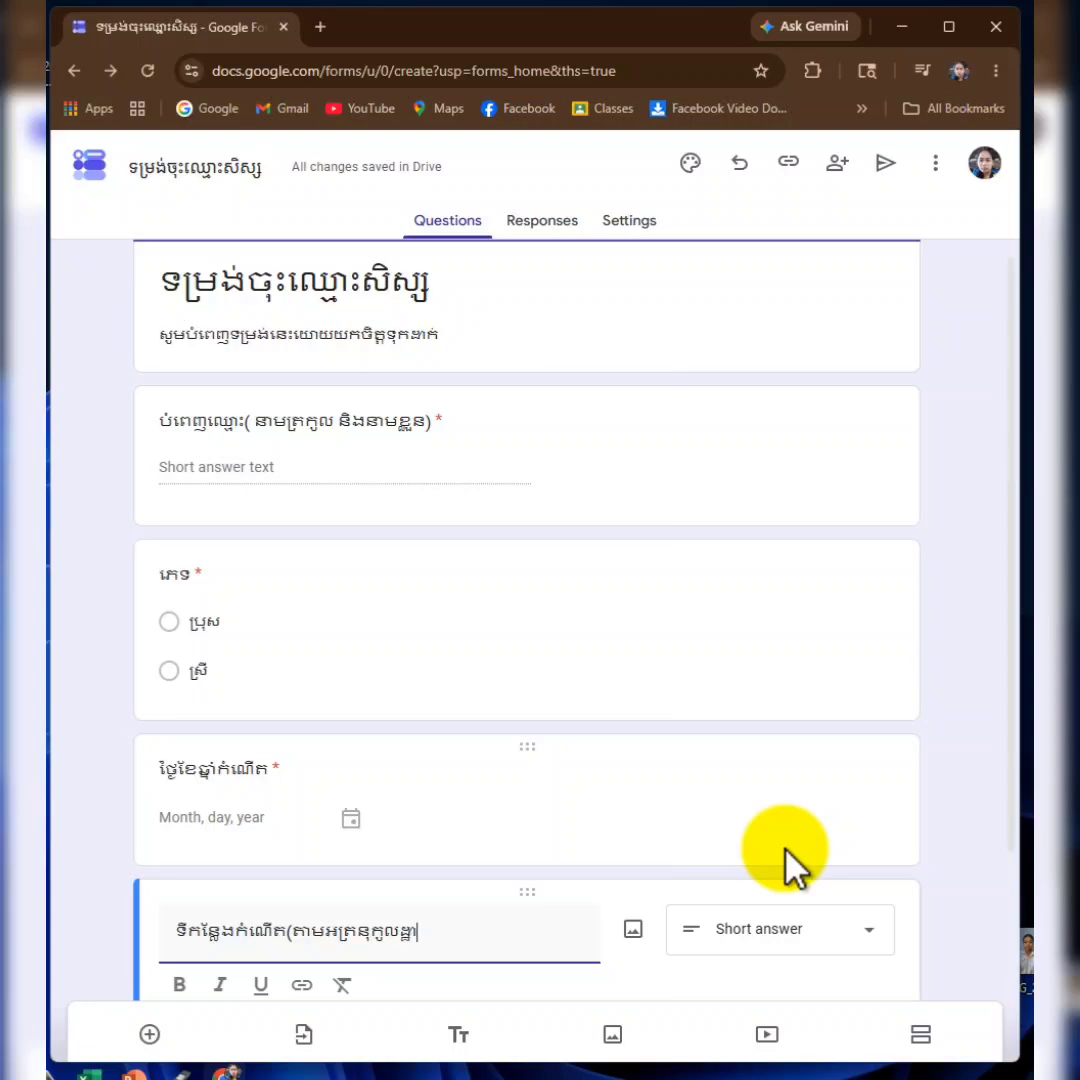
type(")")
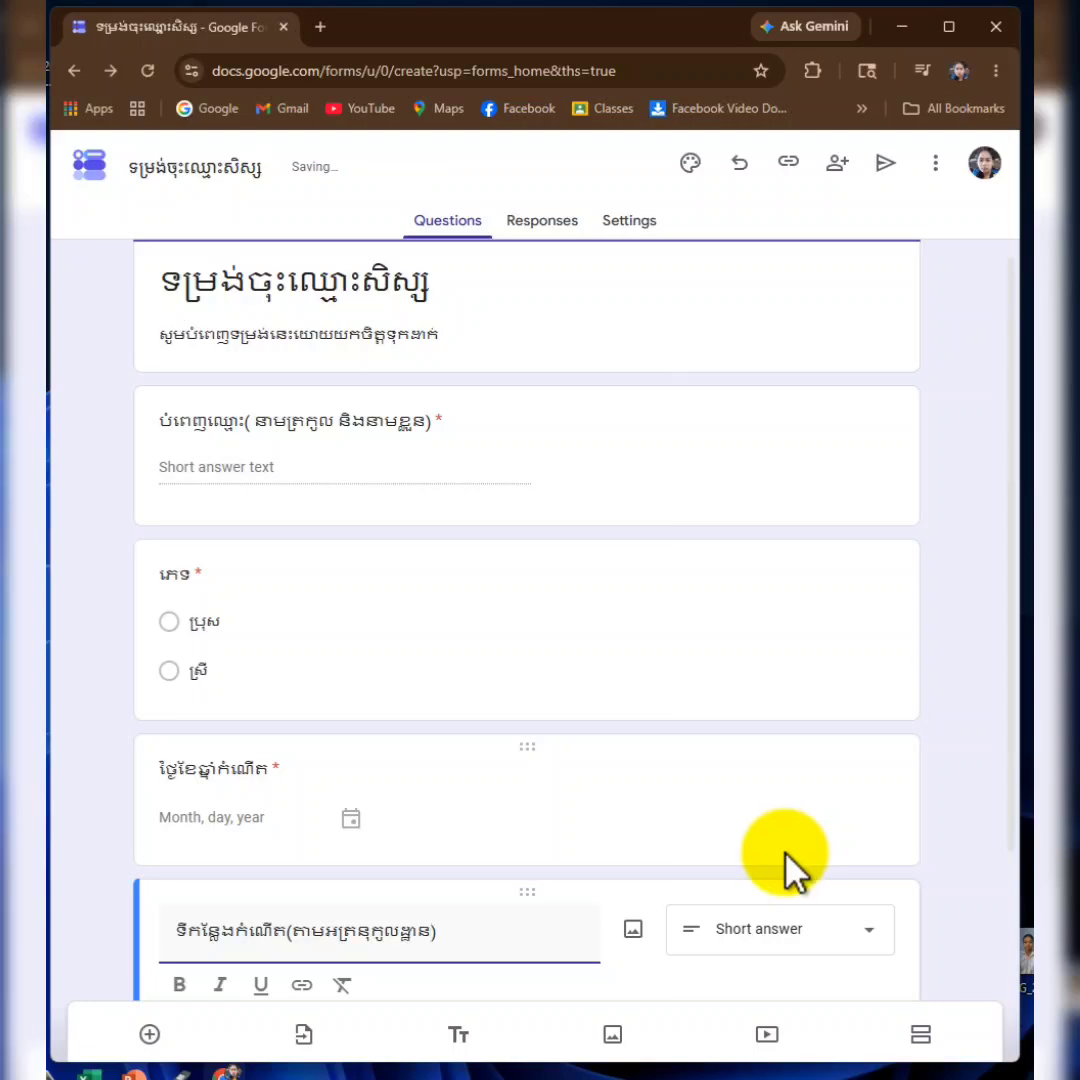
scroll(600, 920, "down", 2)
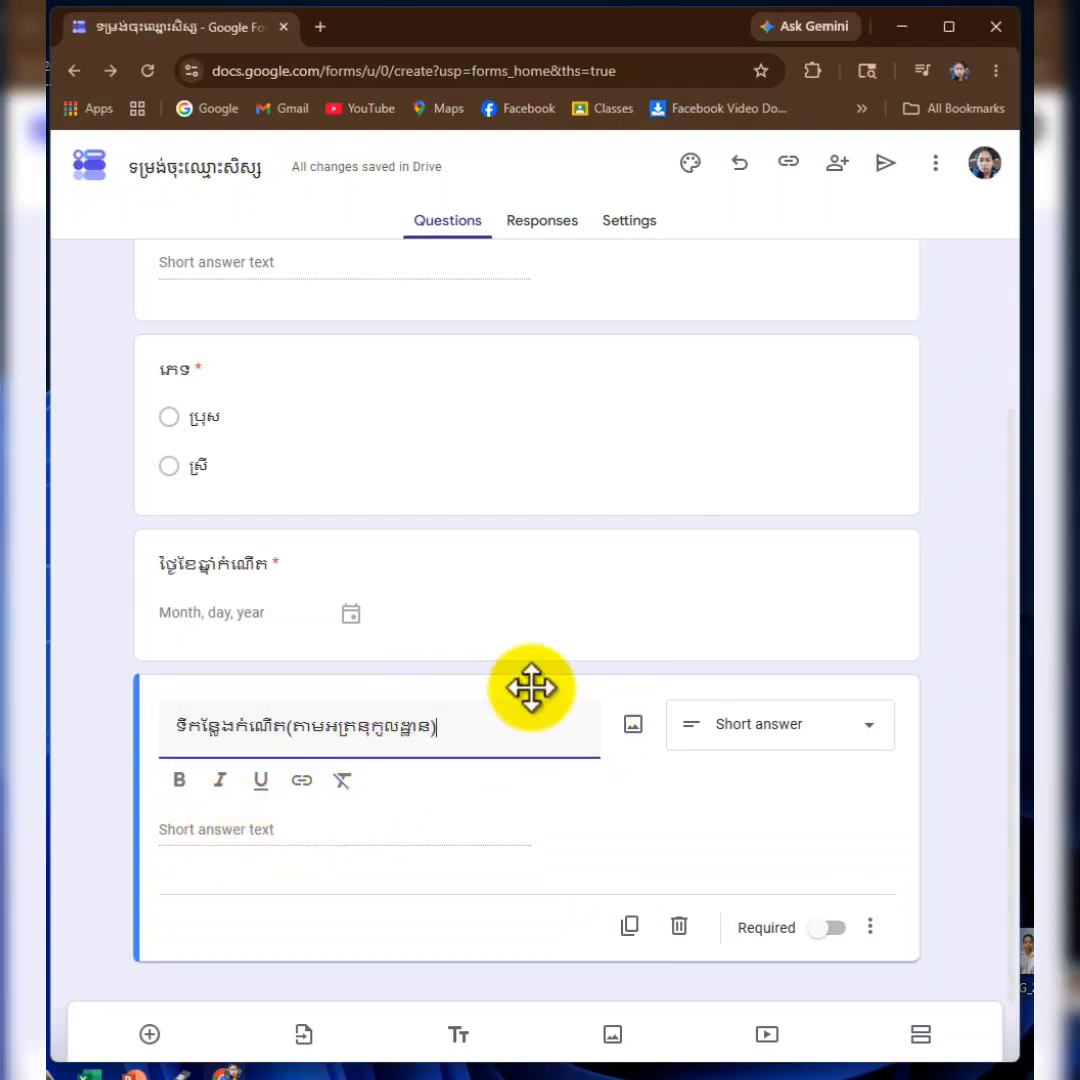
- Add a title block reusing the text "ទីកន្លែងកំណើត(តាមអត្រនុកូលដ្ឋាន)" and move it above the place-of-birth question
left_click(184, 724)
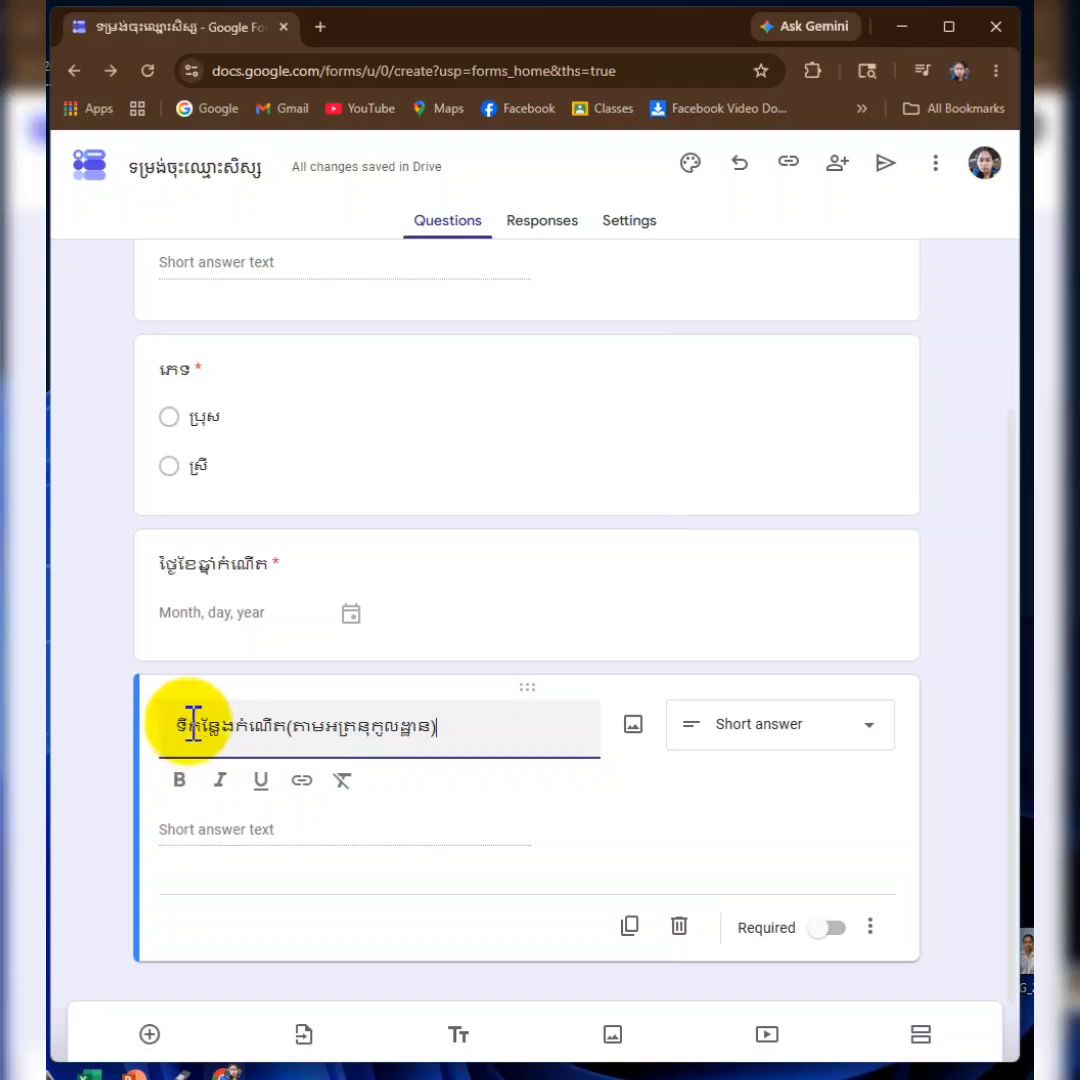
left_click_drag(204, 724, 444, 727)
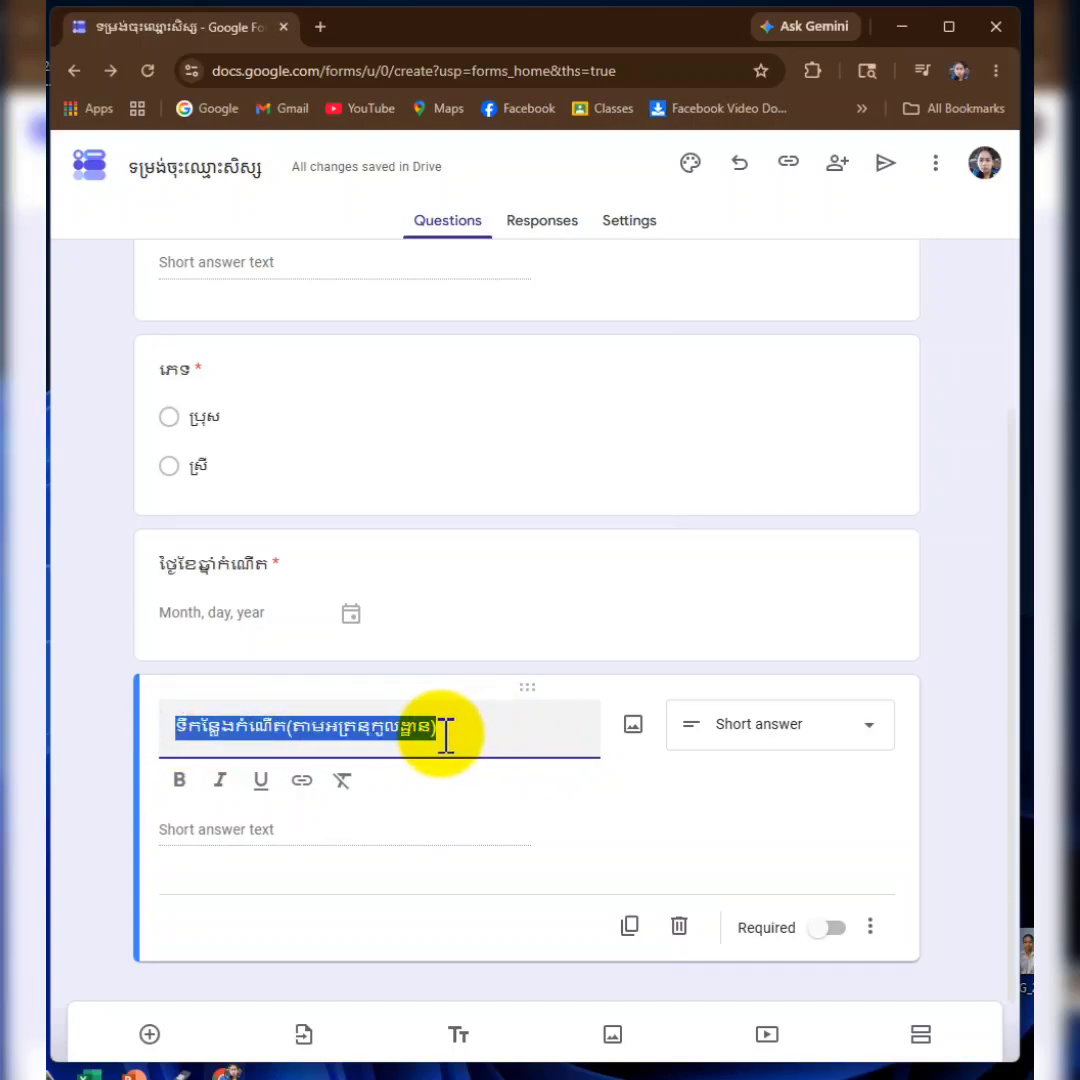
left_click(928, 686)
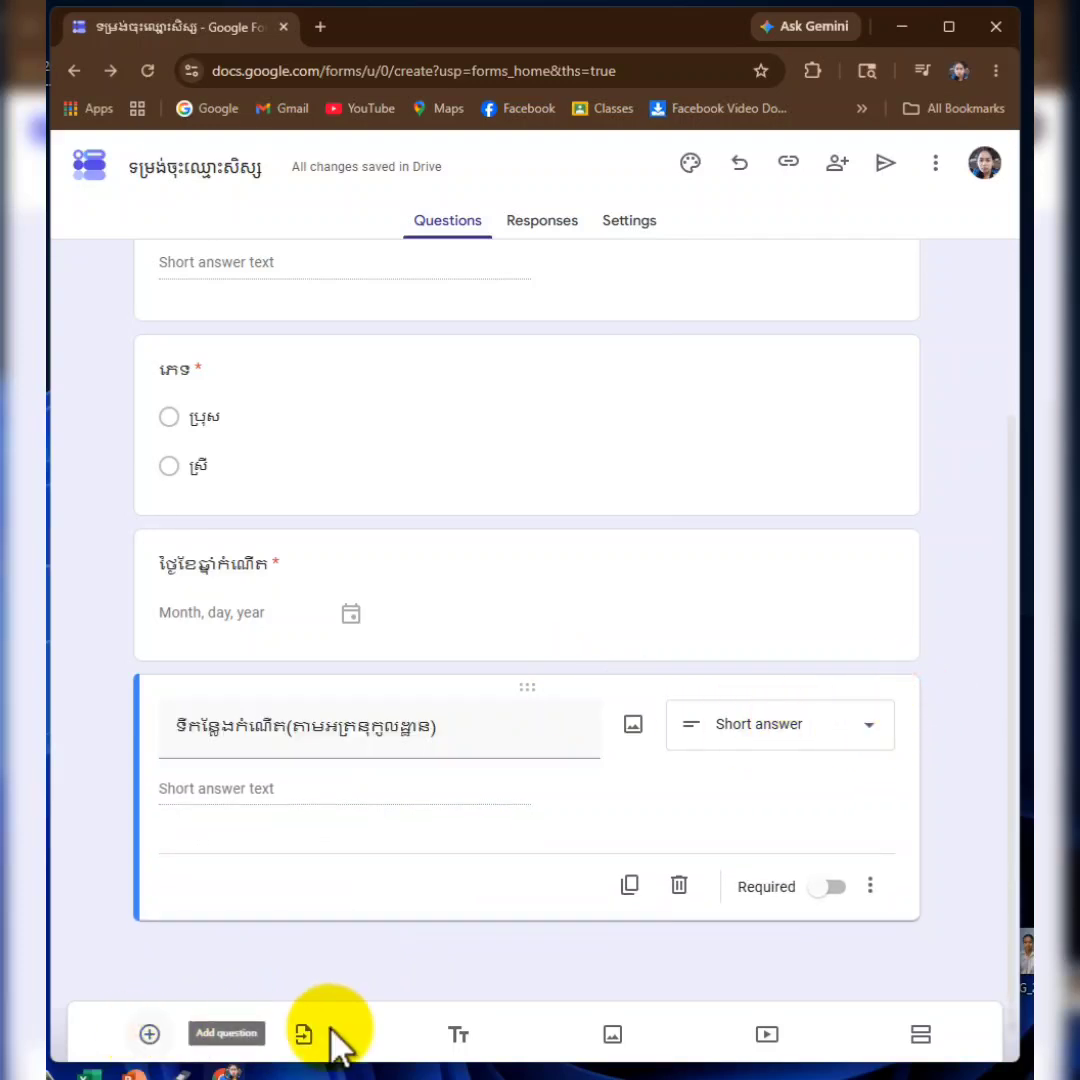
left_click(457, 1036)
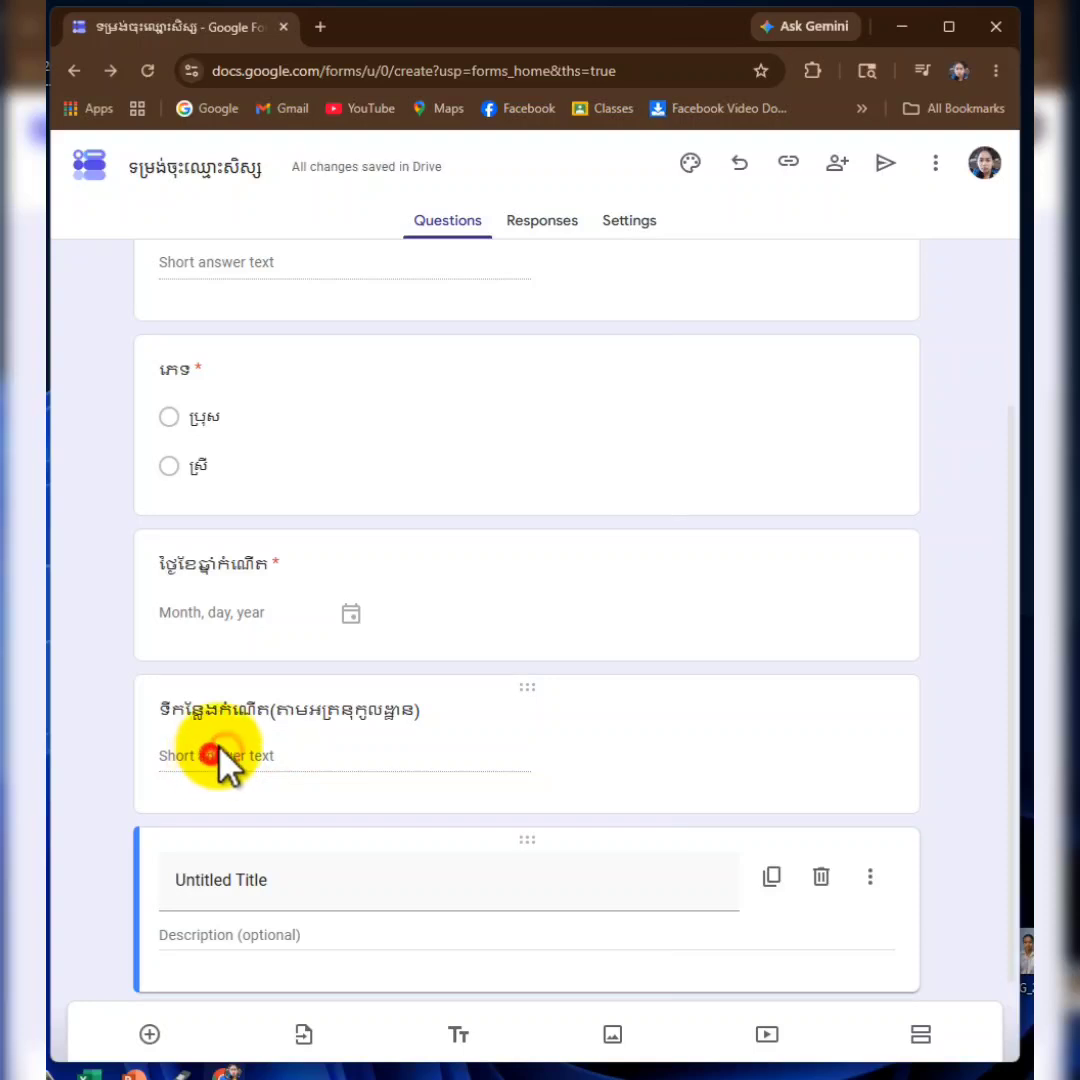
left_click(331, 713)
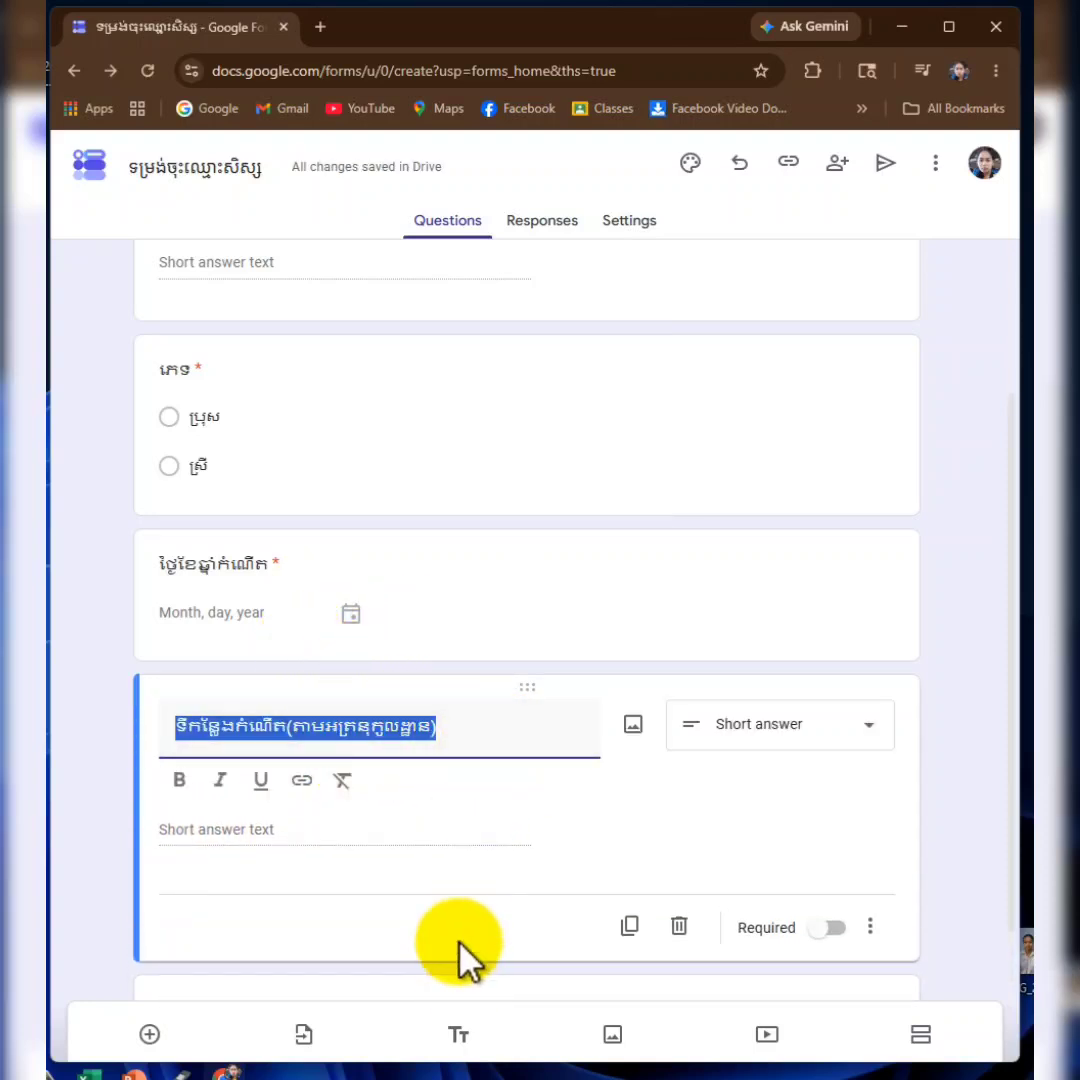
scroll(445, 930, "down", 2)
left_click(365, 885)
type("ទីកន្លែងកំណើត(តាមអត្រនុកូលដ្ឋាន)")
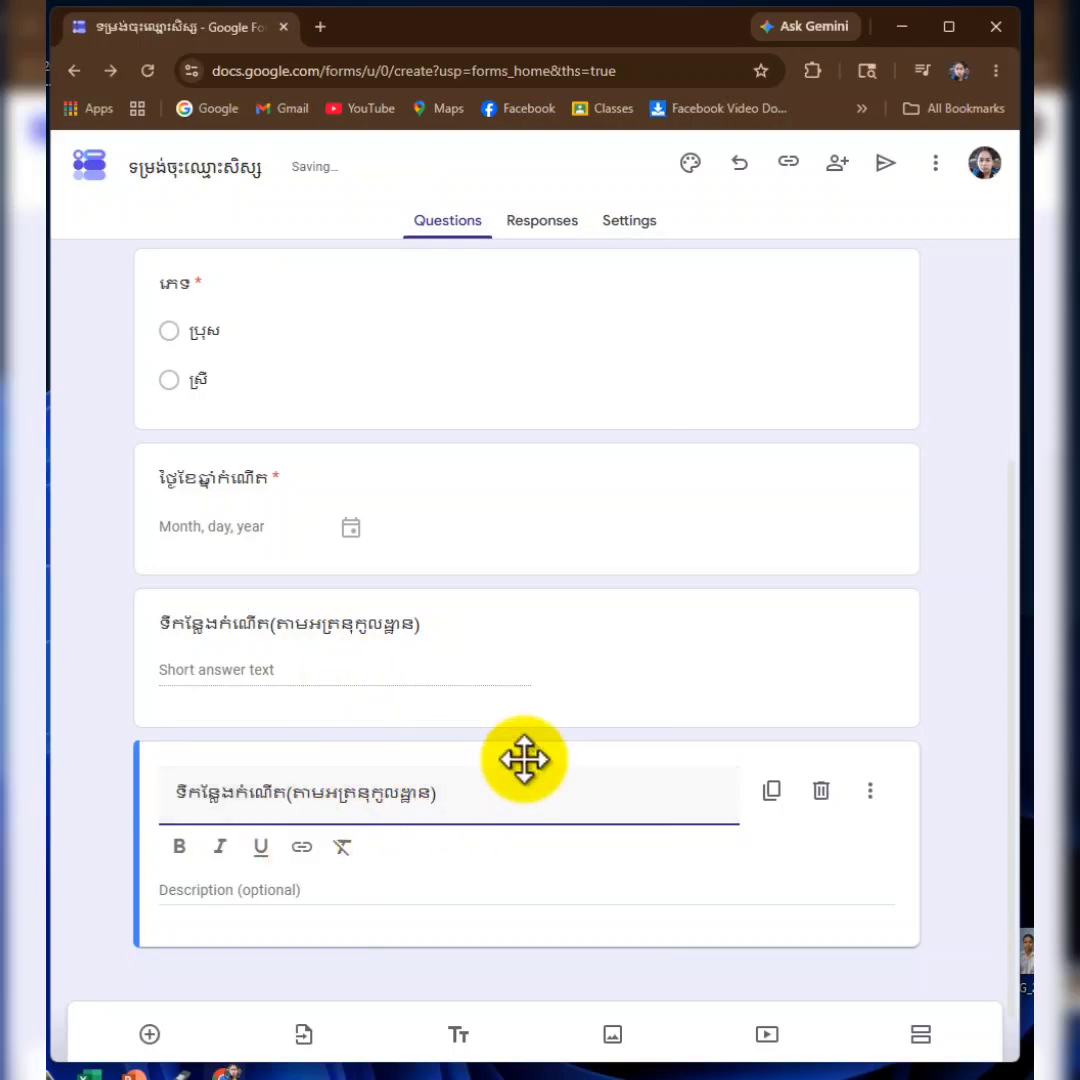
left_click_drag(525, 759, 499, 593)
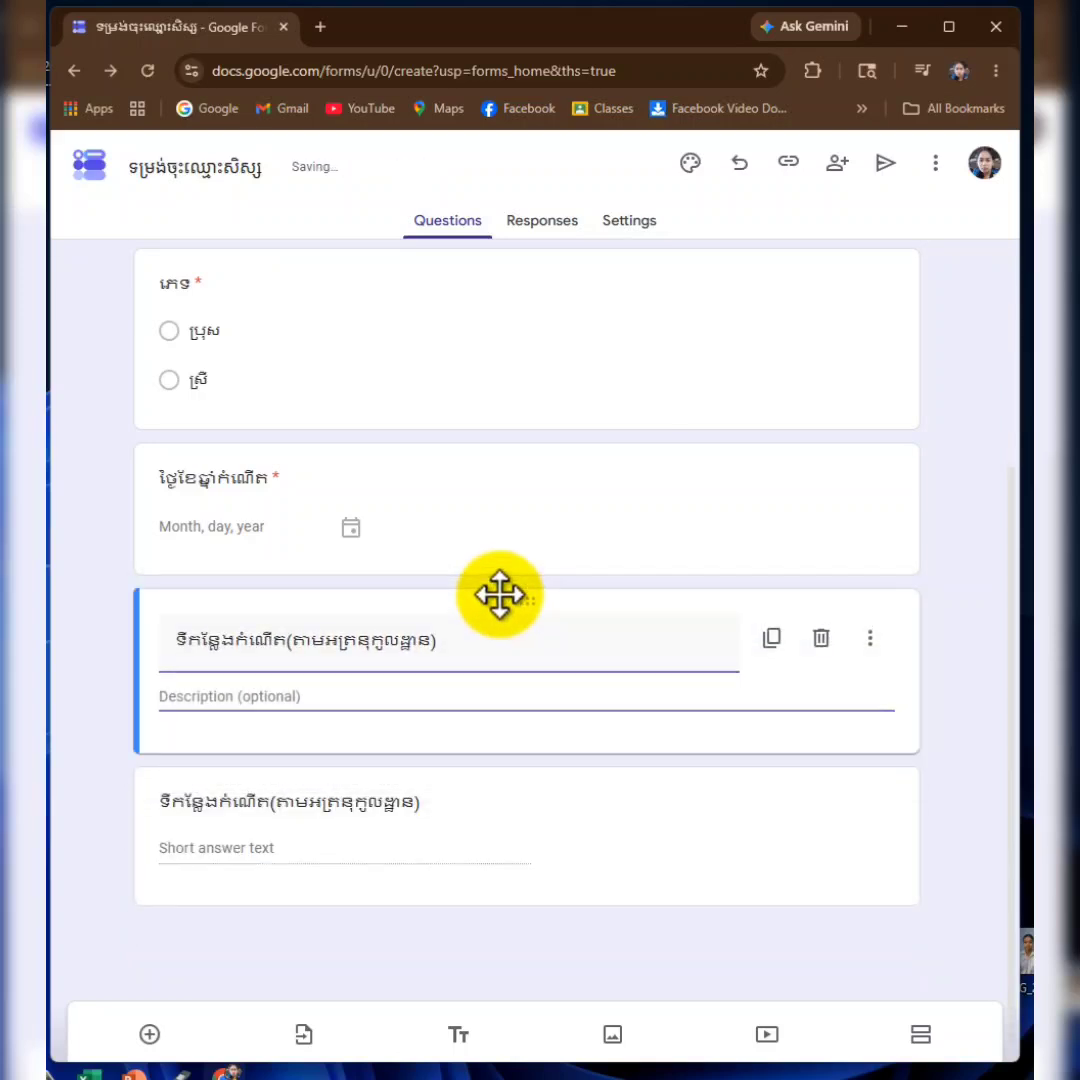
- Change the short-answer question below the place-of-birth title to "ភូមិ" and make it required
left_click(358, 815)
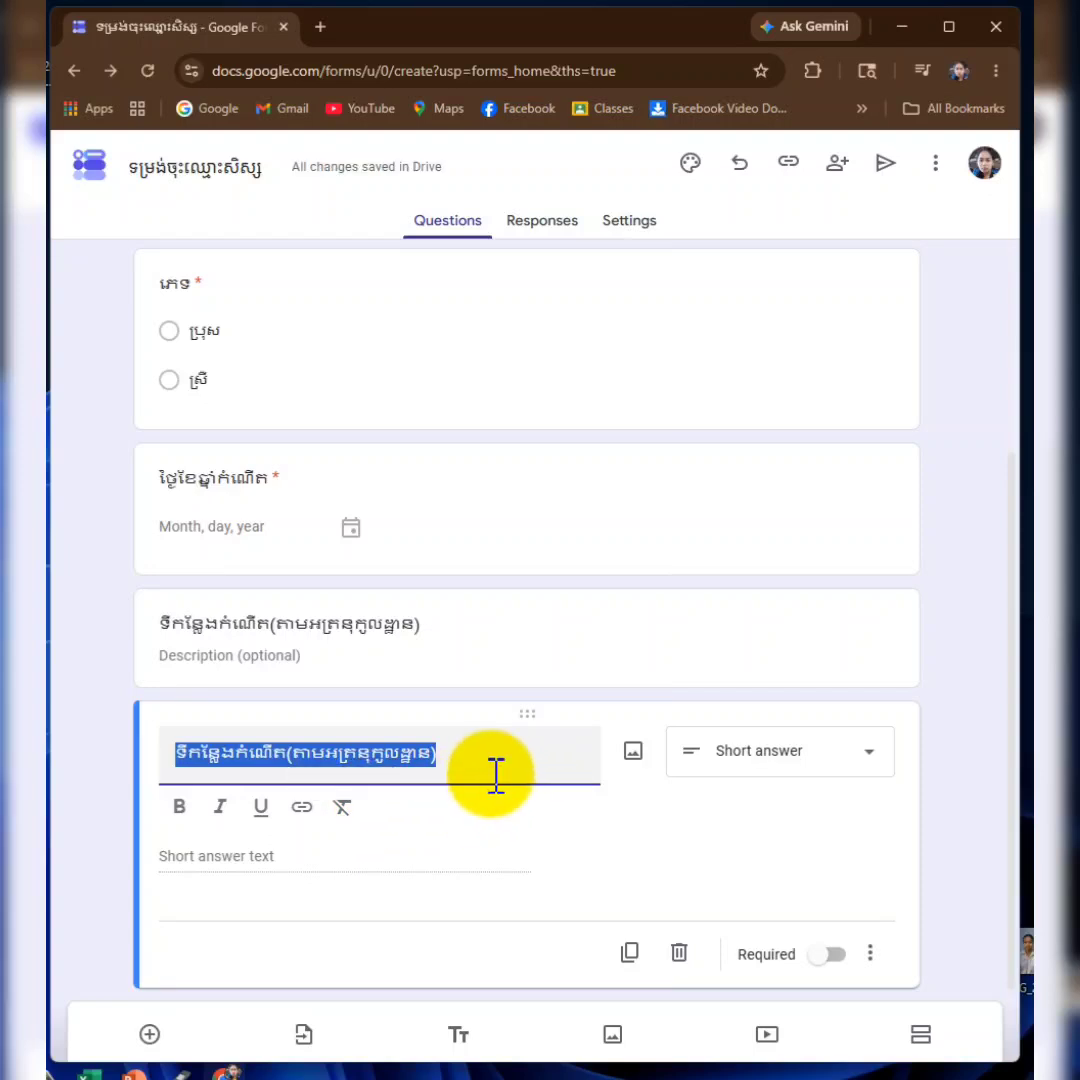
type("ភូមិ")
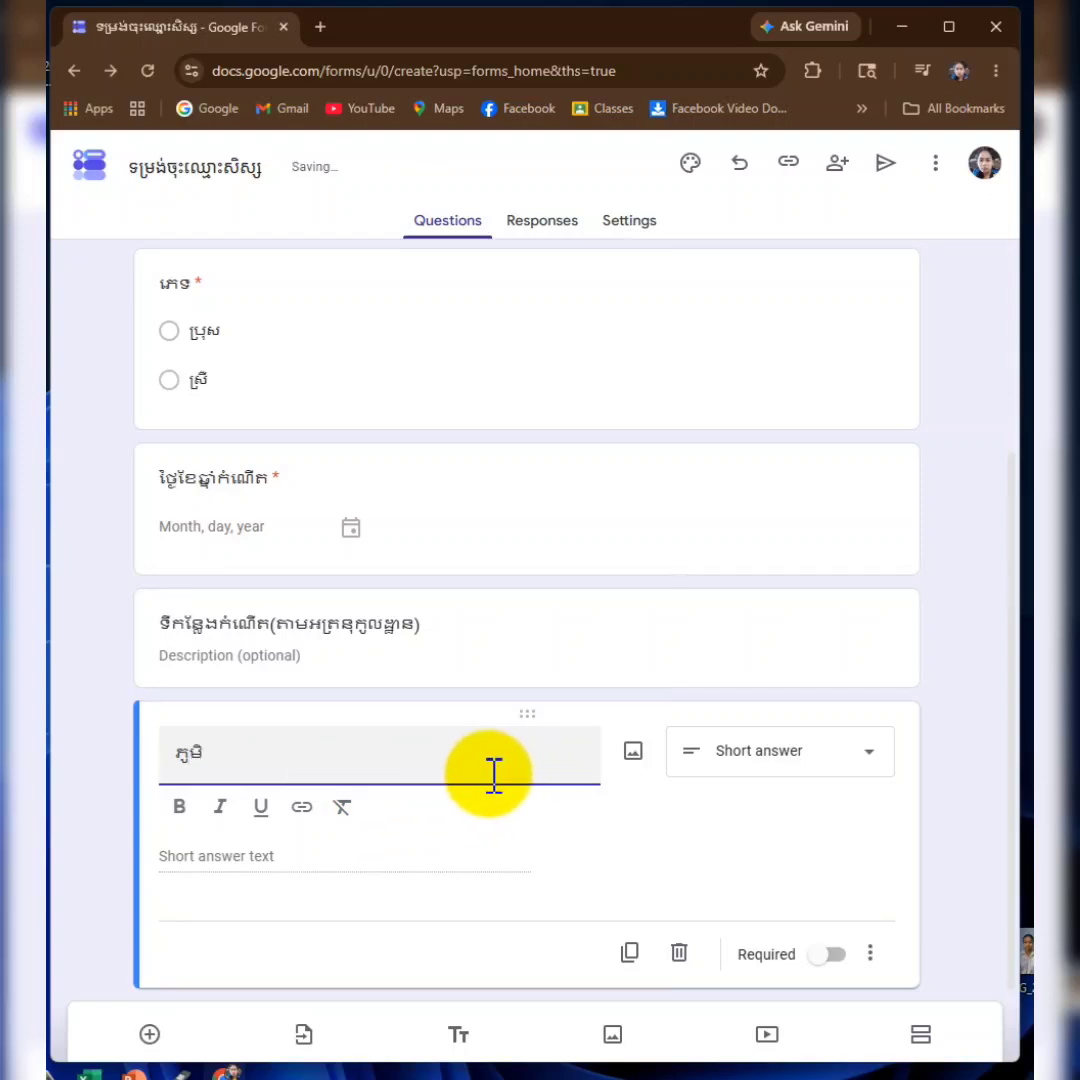
left_click(828, 955)
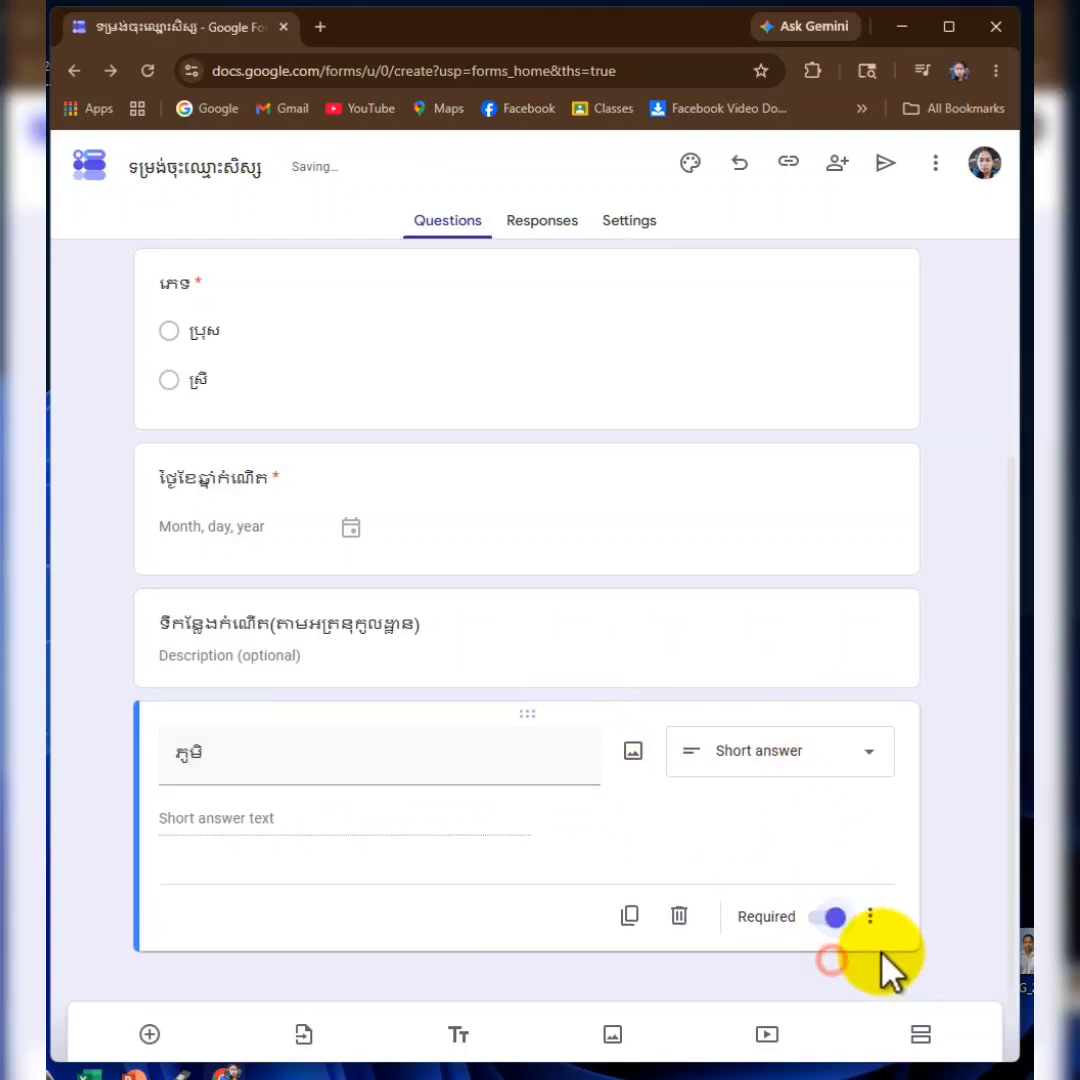
- Add a required short-answer question "ឃុំ" below the village question
left_click(149, 1034)
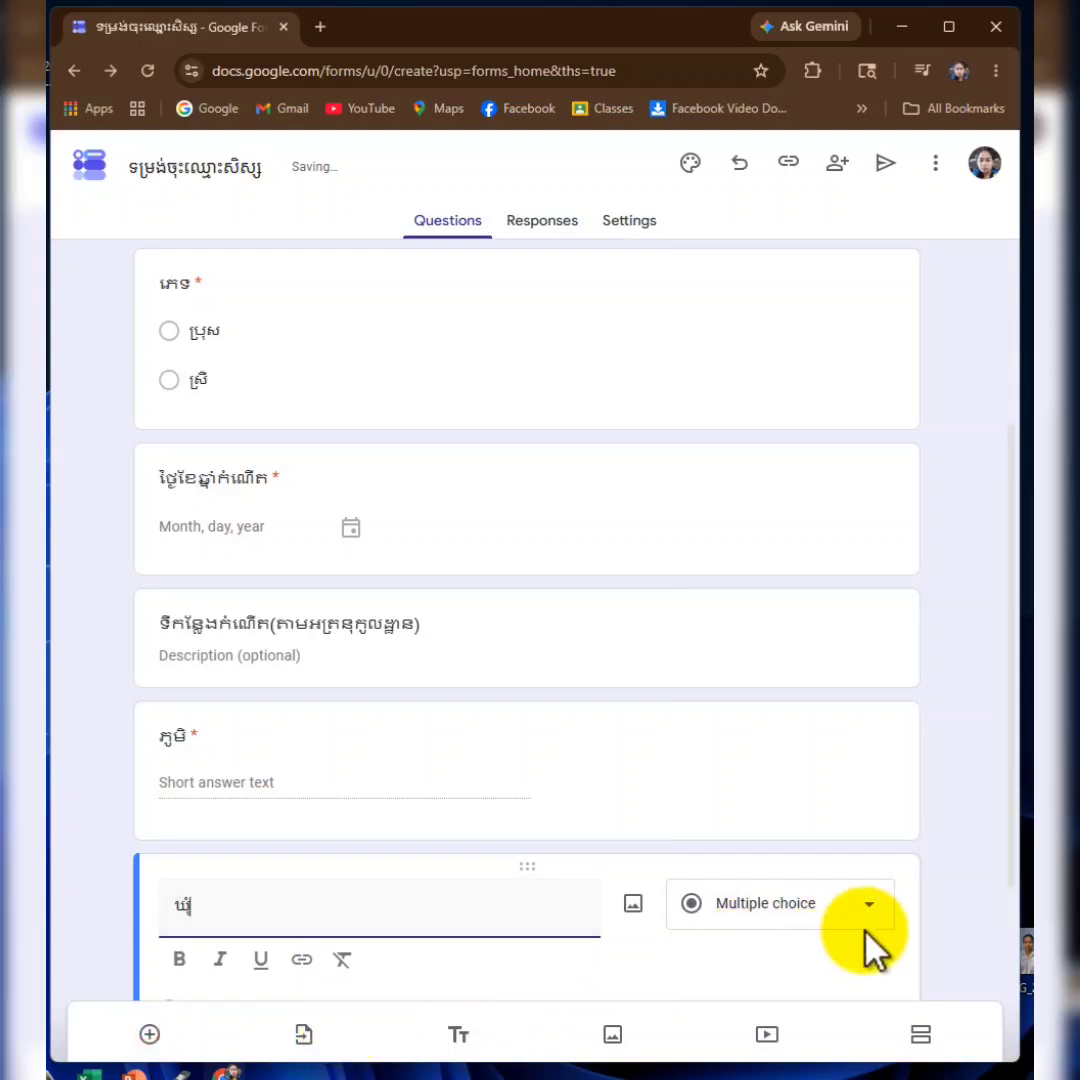
scroll(850, 925, "down", 1)
scroll(835, 910, "down", 1)
left_click(783, 648)
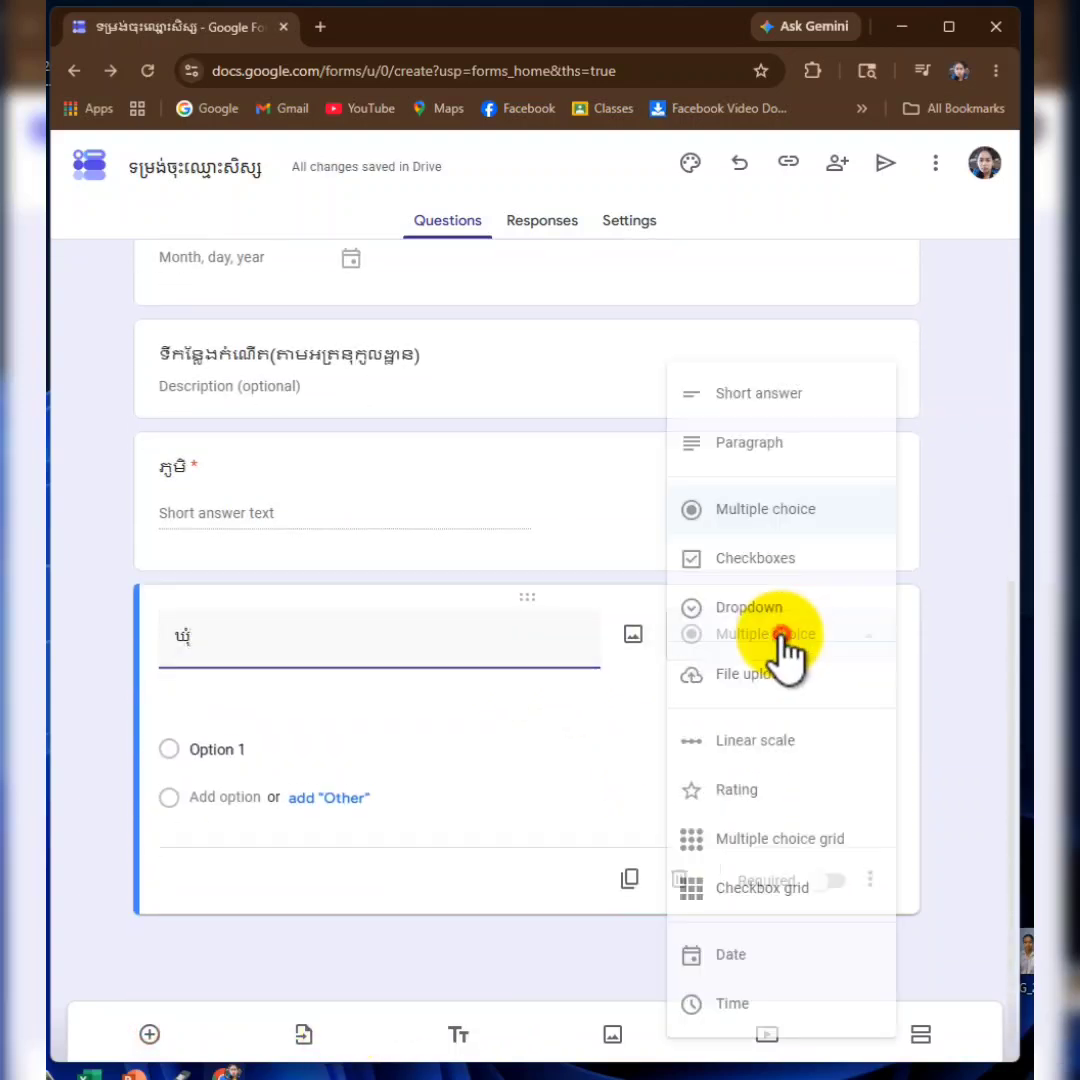
left_click(779, 398)
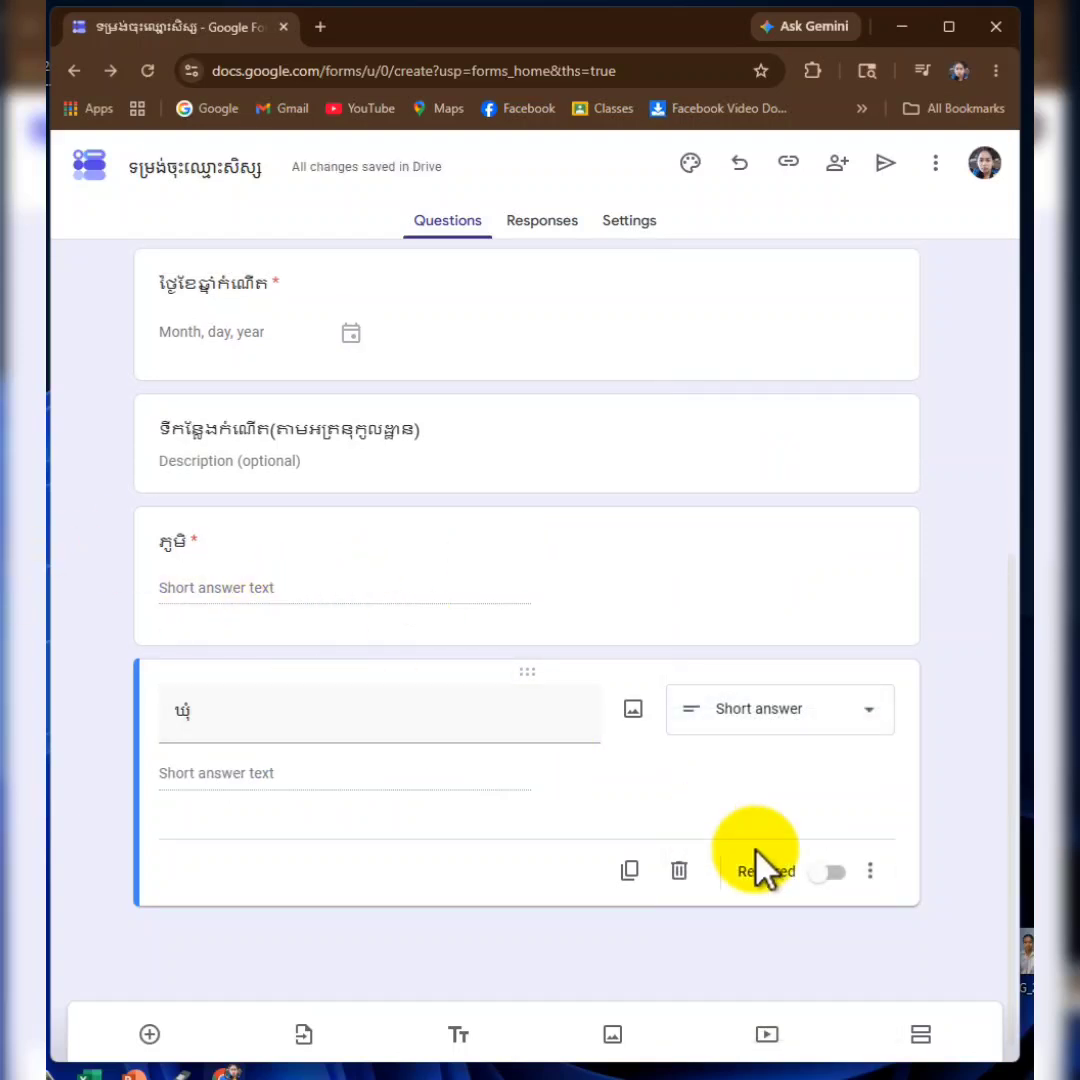
left_click(836, 876)
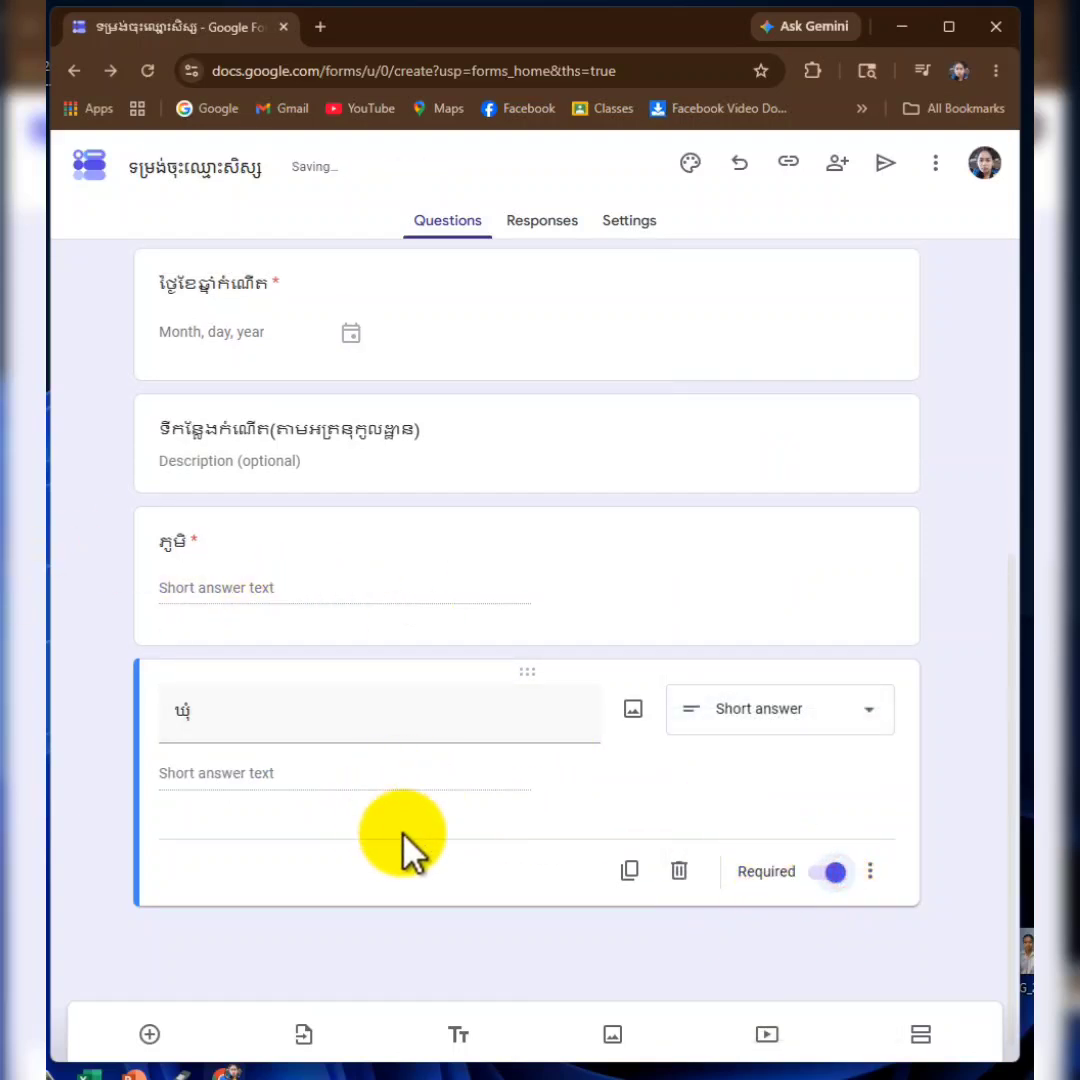
- Add a required short-answer question "ស្រុក" below the commune question
left_click(149, 1036)
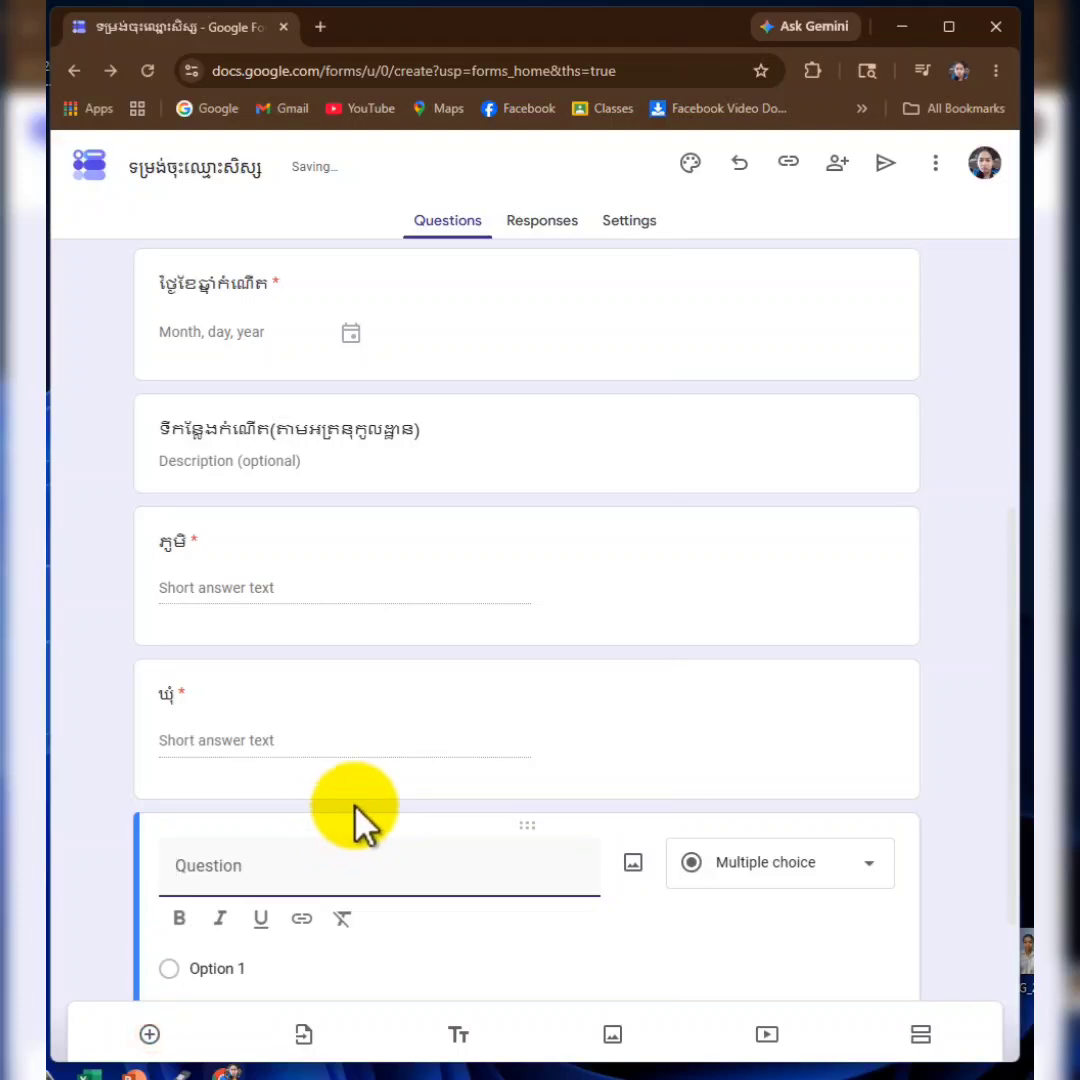
type("ស្រុក")
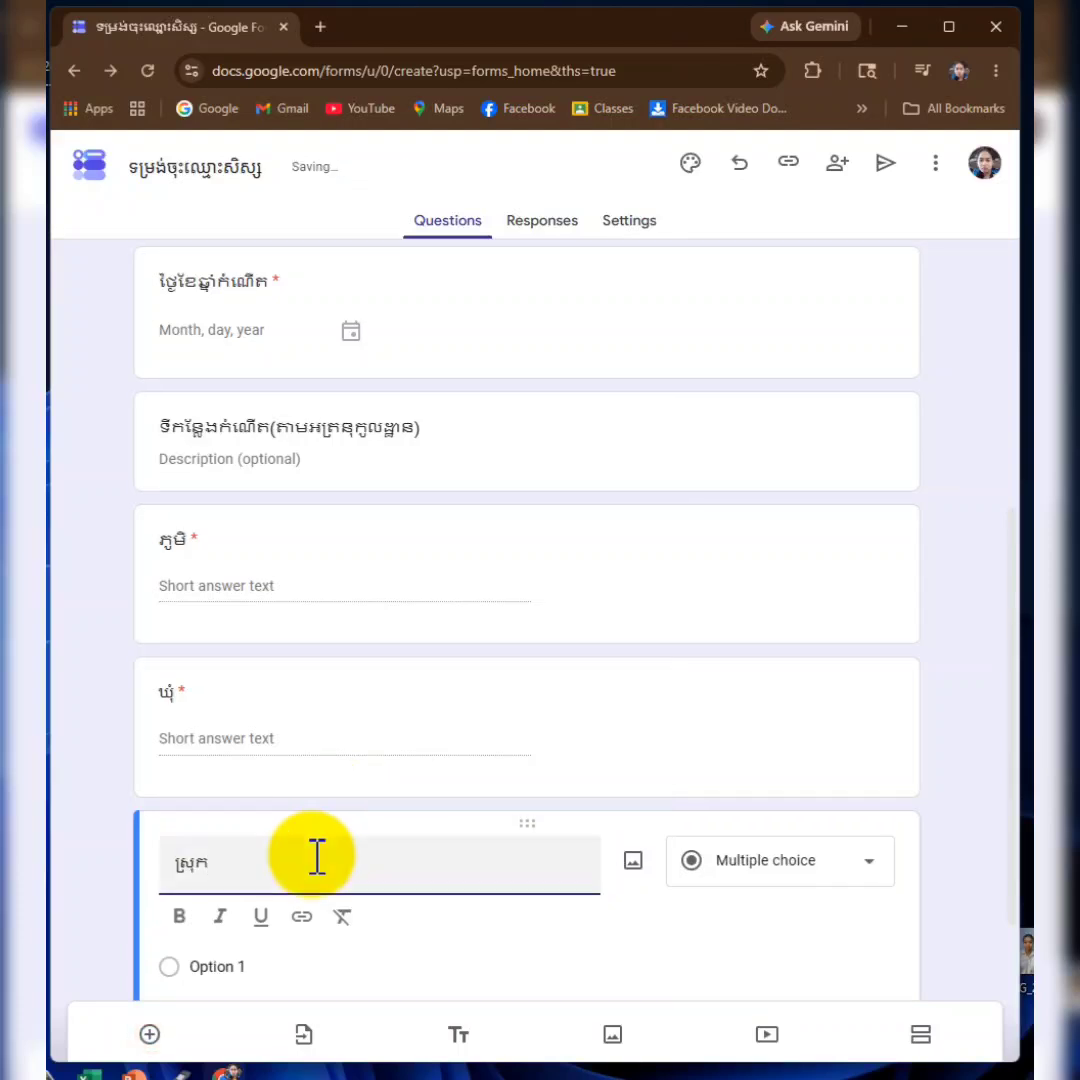
left_click(836, 873)
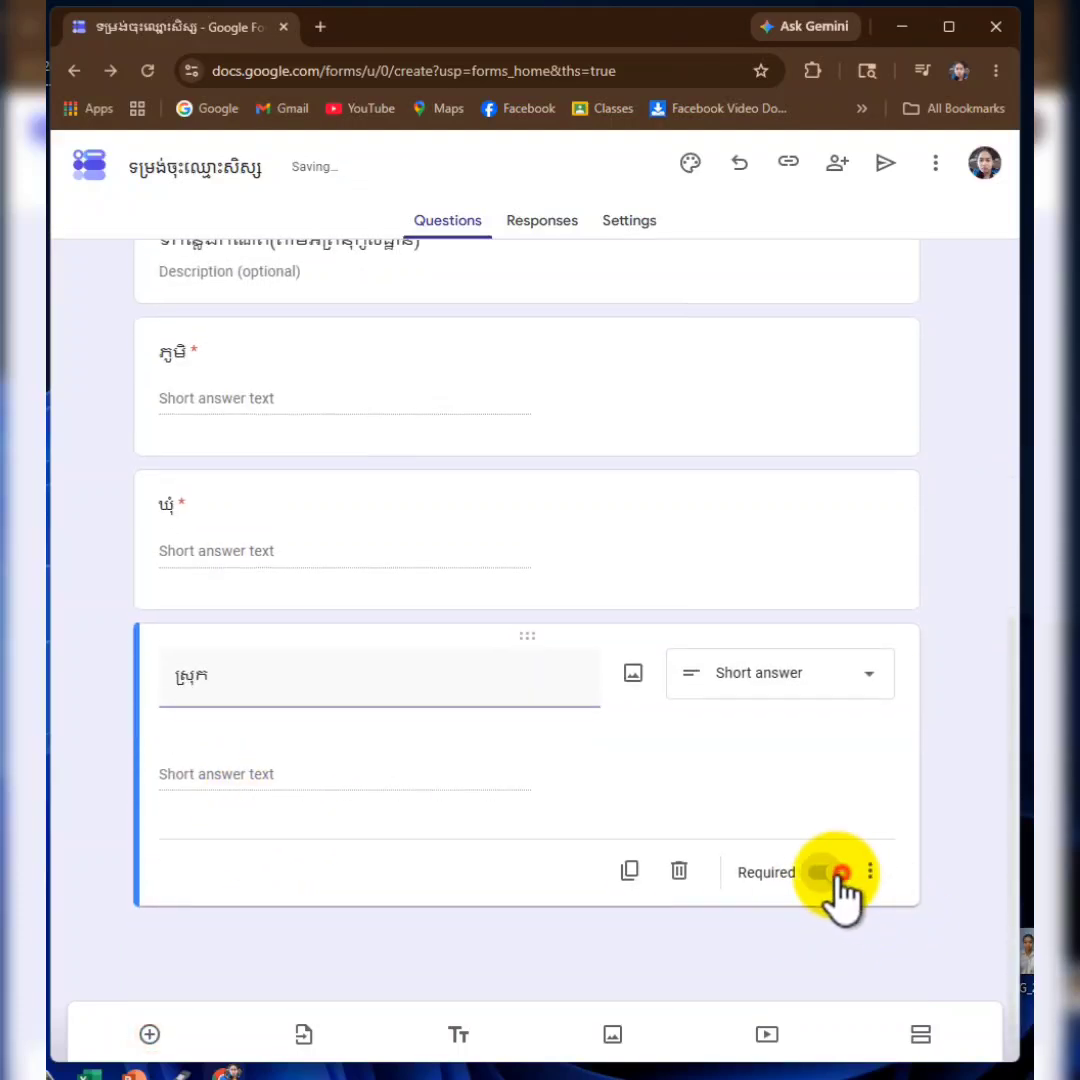
- Add a question "ខេត្ត" below the district question, make it required and set its type to Short answer
left_click(149, 1035)
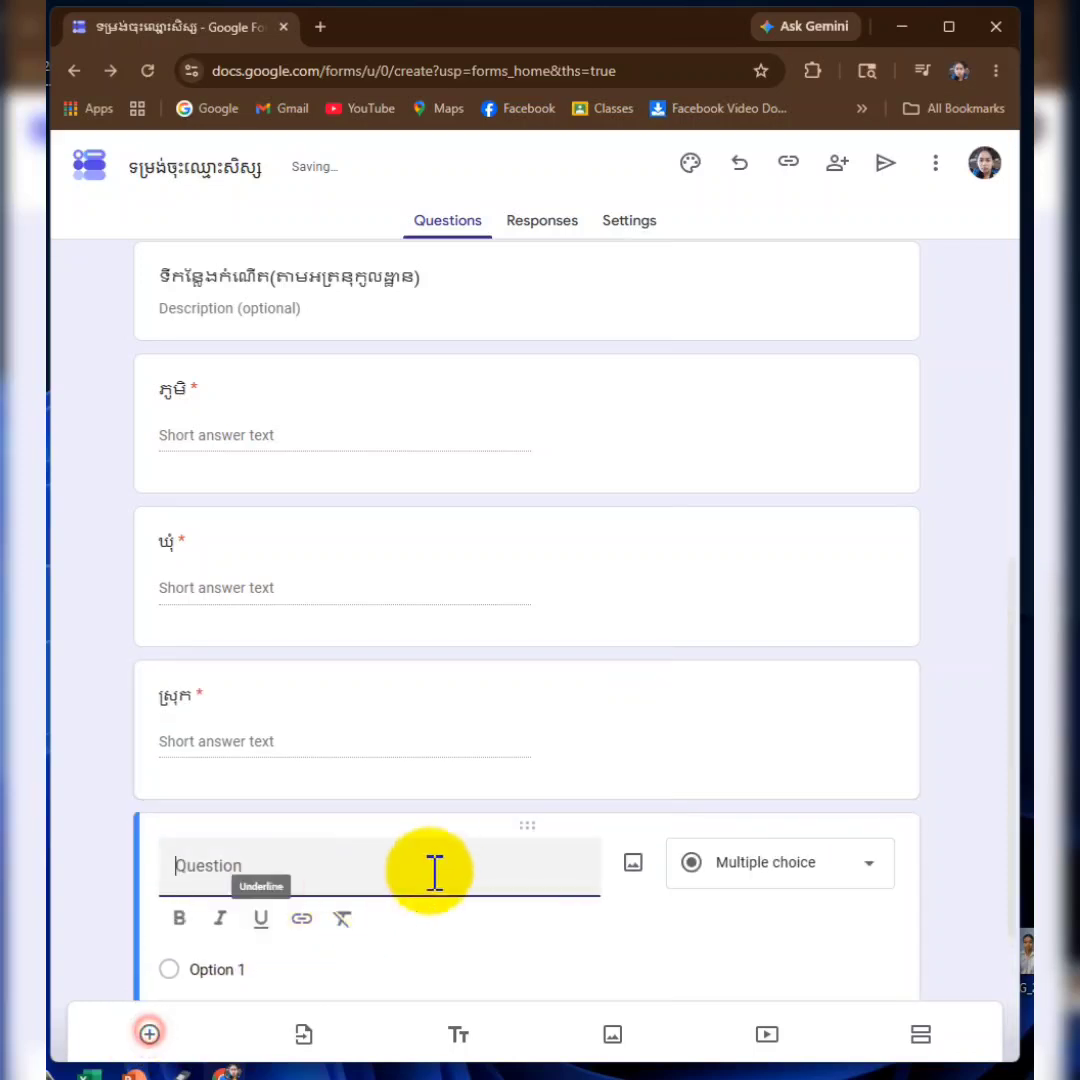
type("ខេត្ត")
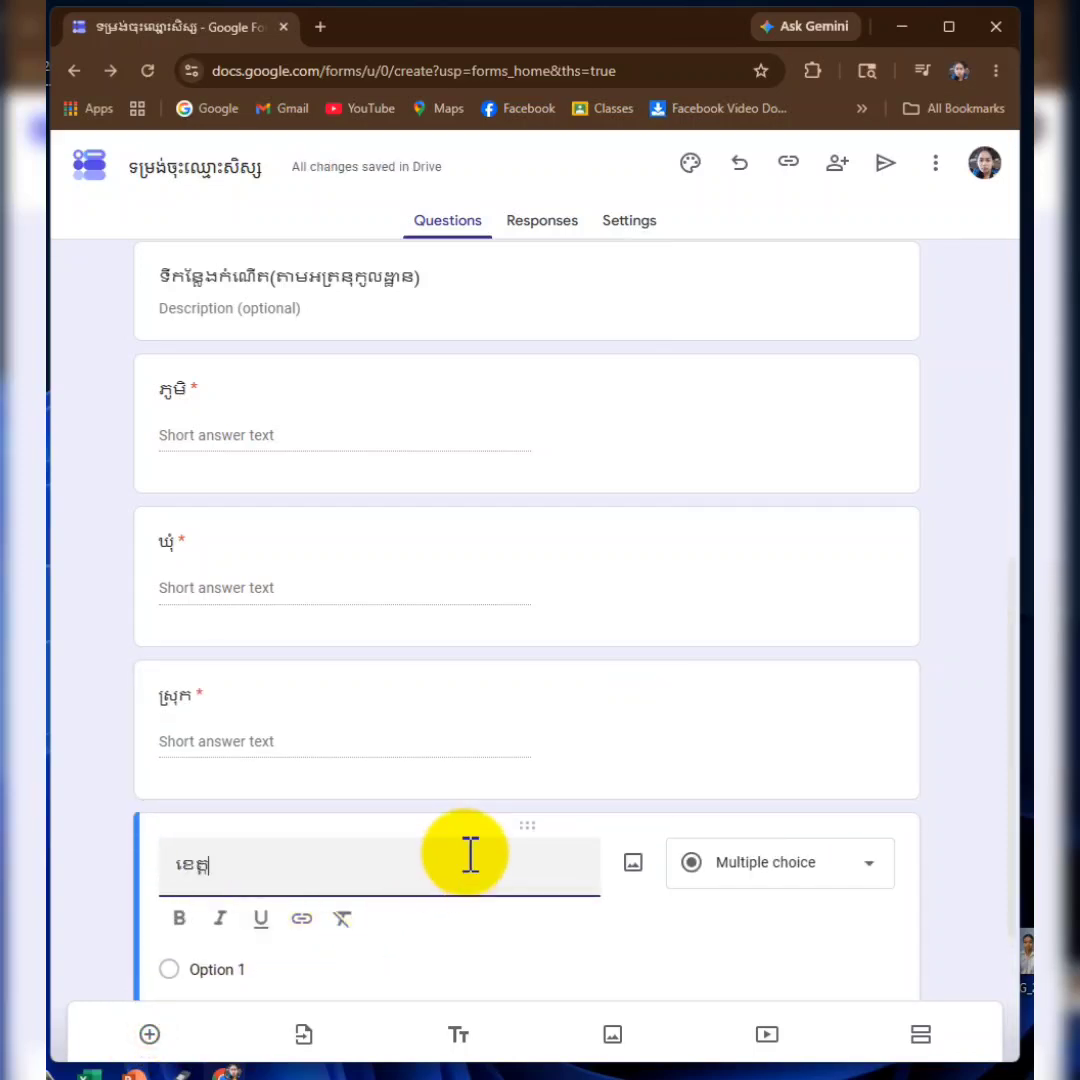
left_click(832, 897)
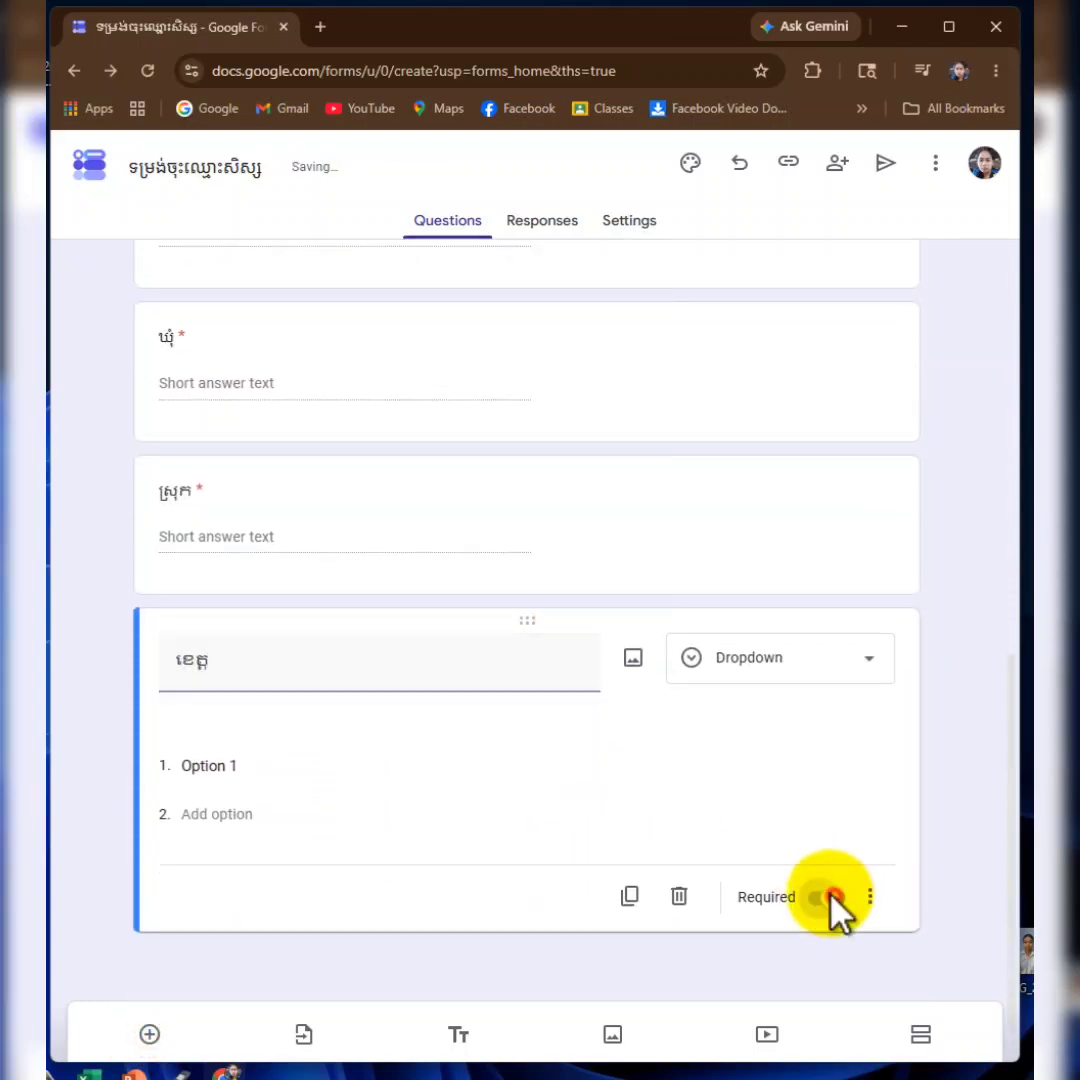
left_click(776, 680)
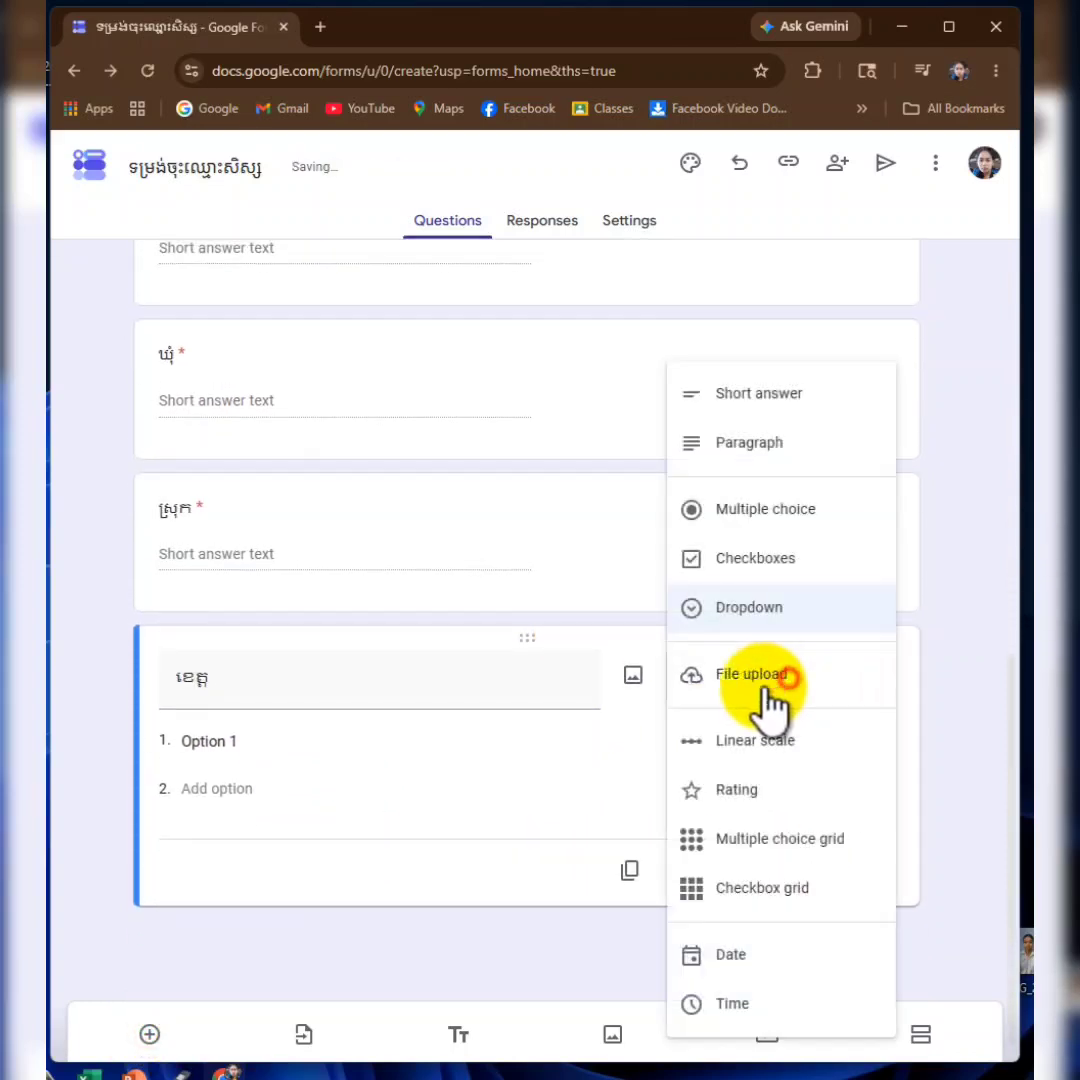
left_click(762, 396)
scroll(330, 737, "up", 3)
scroll(328, 750, "down", 1)
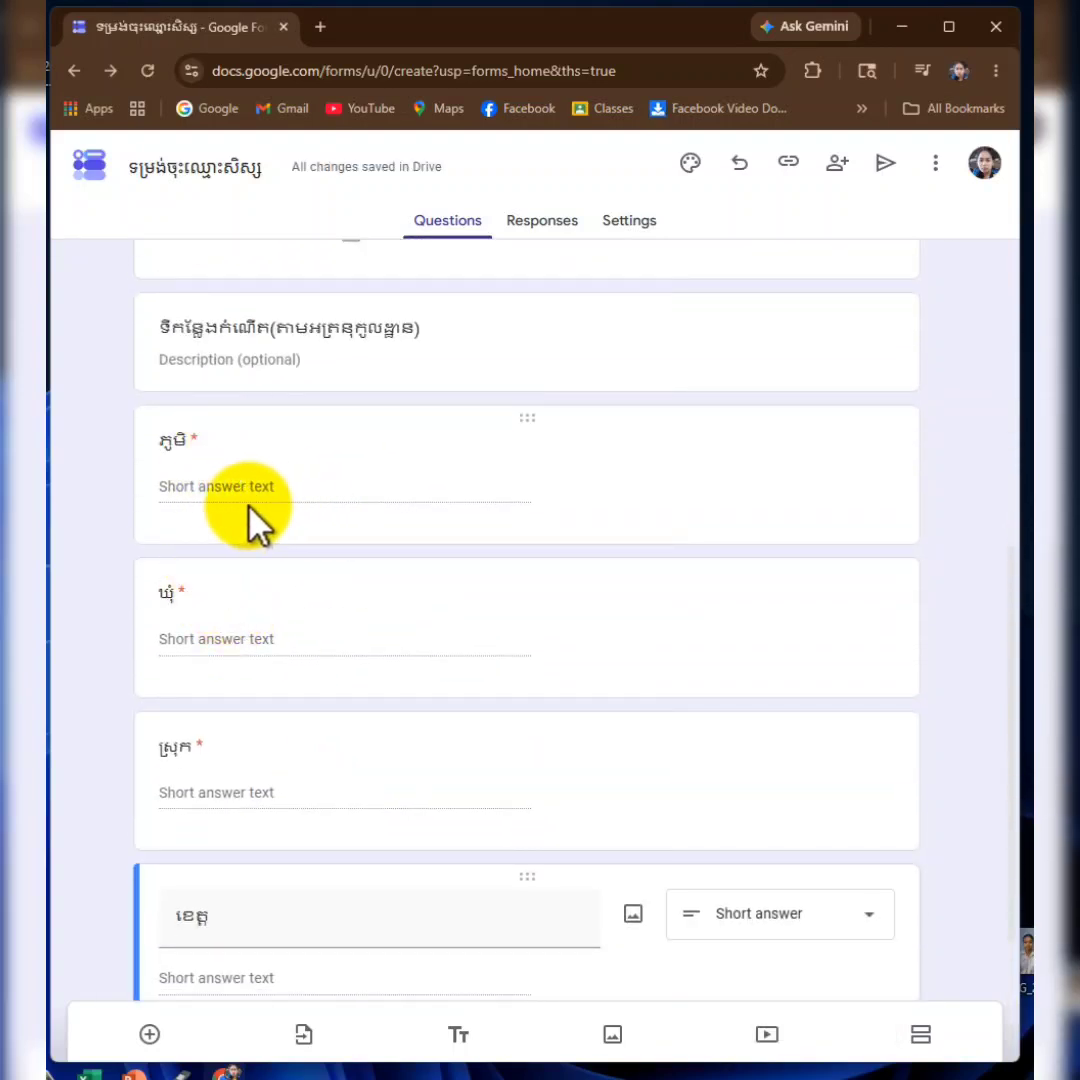
scroll(210, 718, "down", 2)
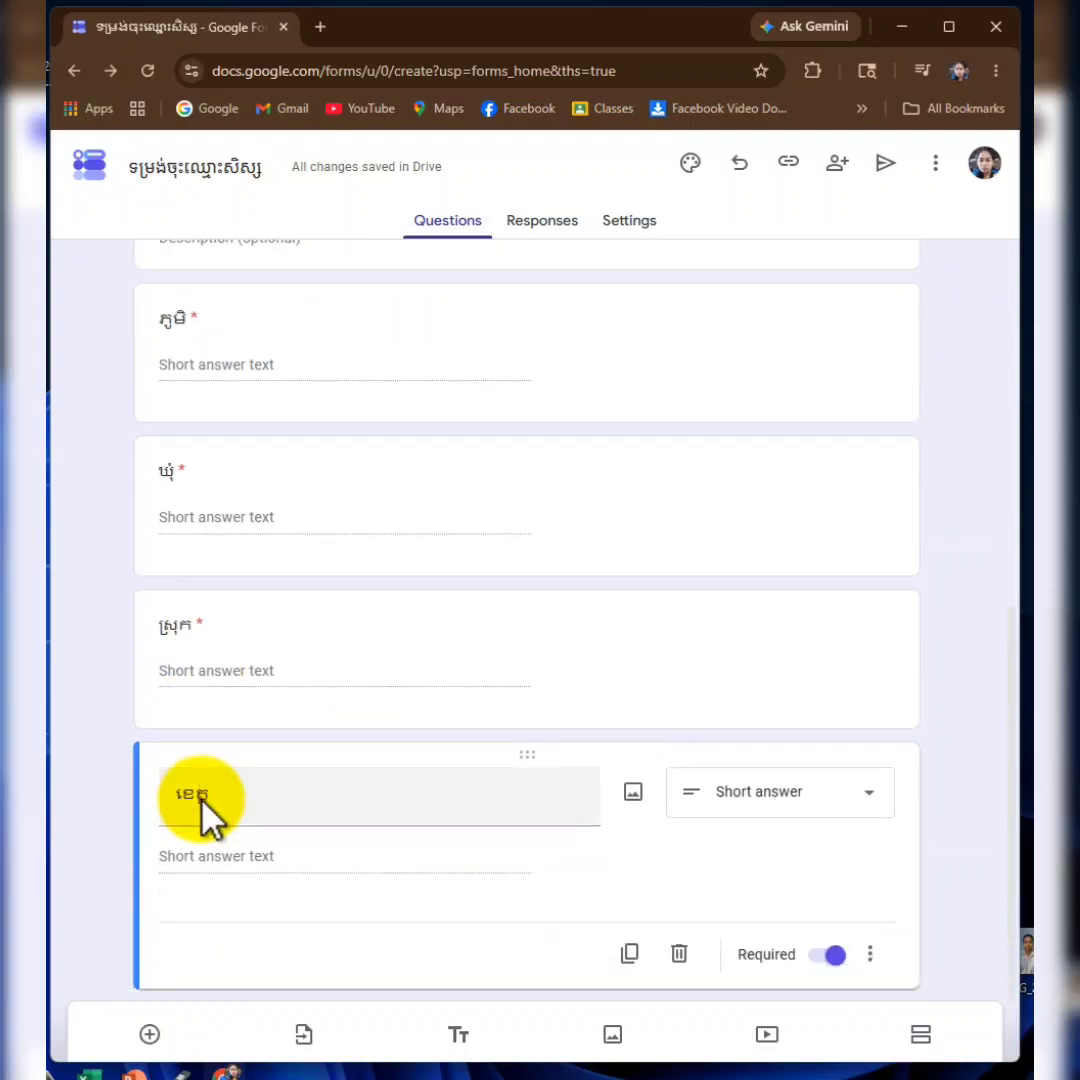
scroll(259, 650, "up", 3)
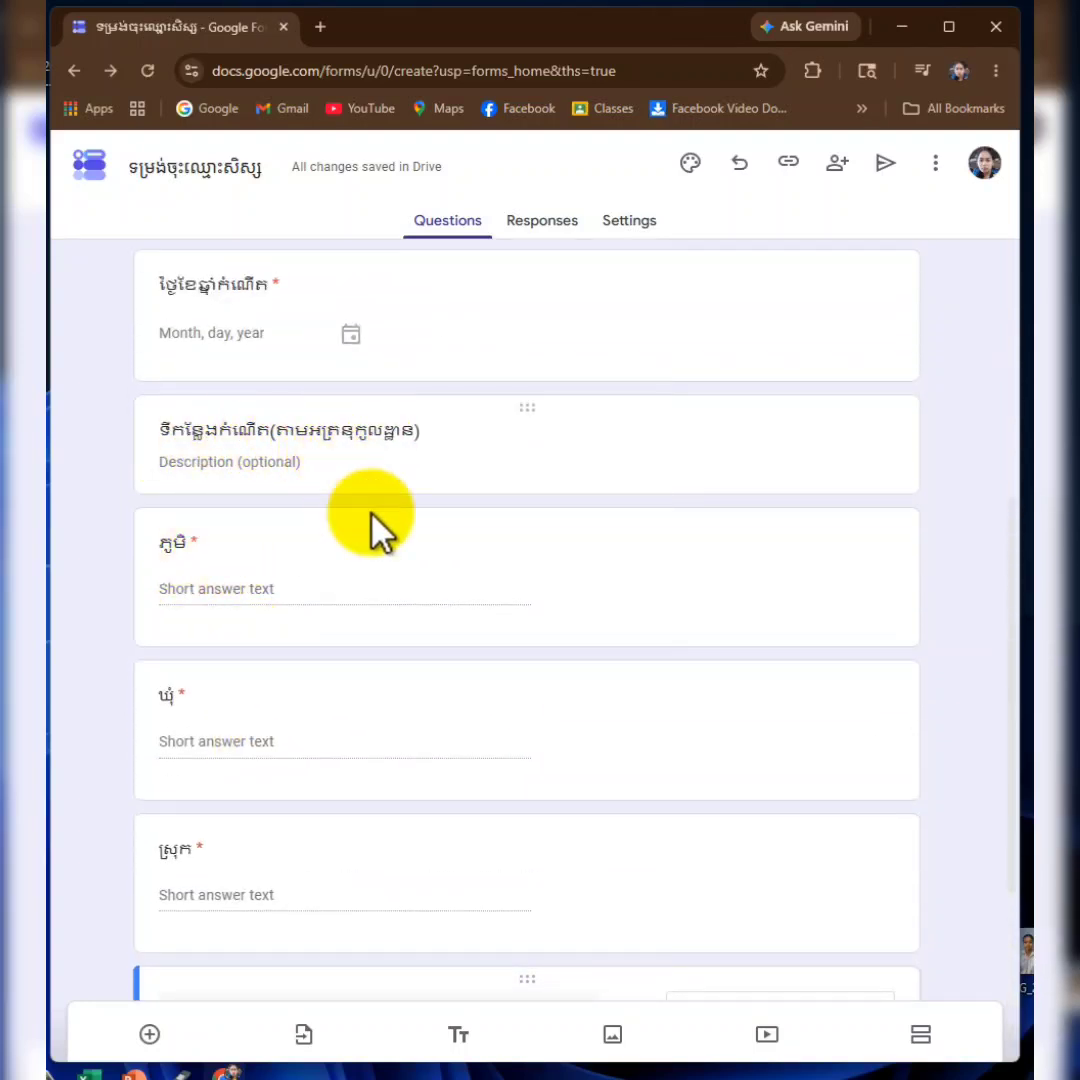
scroll(500, 650, "down", 3)
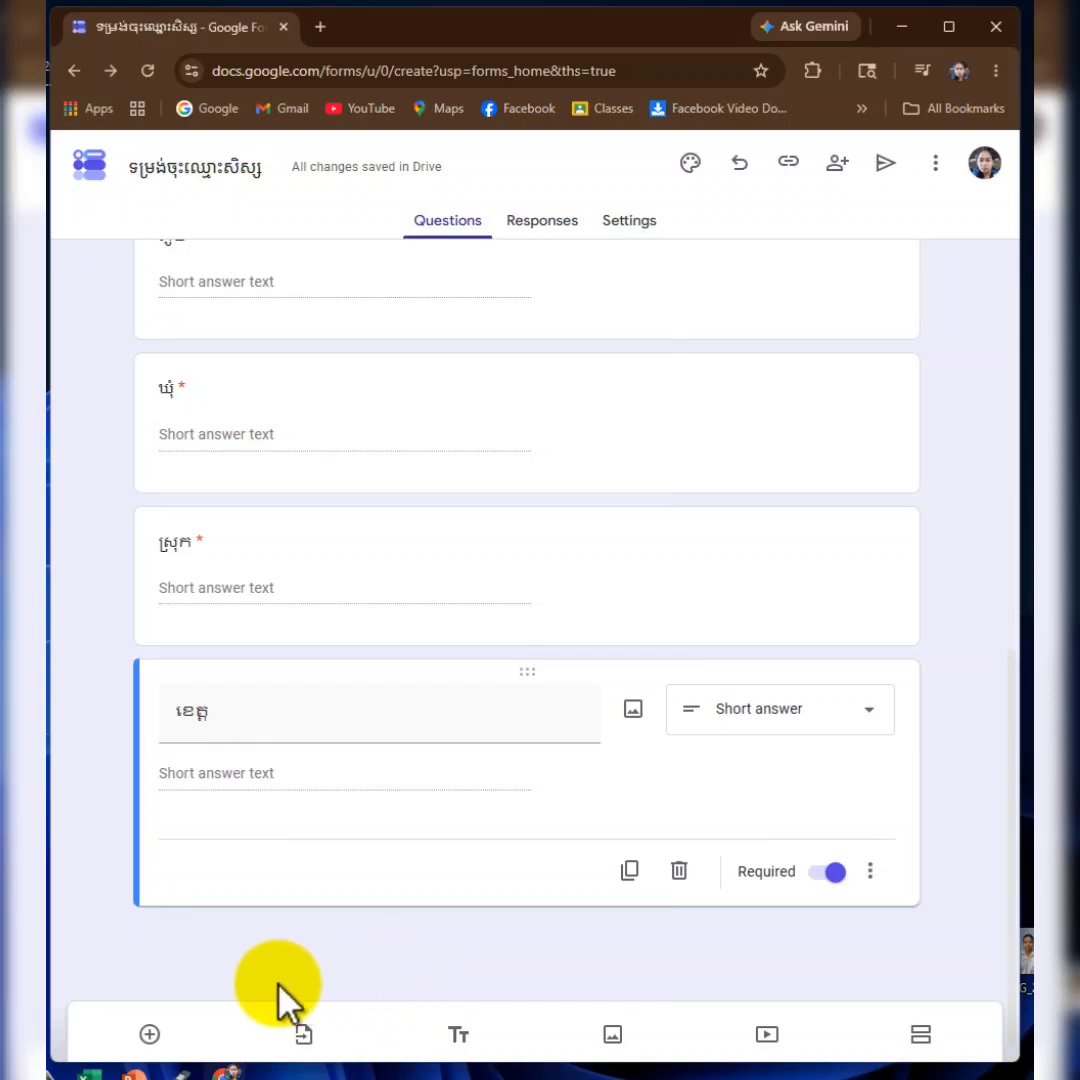
- Add a title block "ព័ត៌មានអាណាព្យាបាល" below the province question, leaving its description empty
left_click(457, 1034)
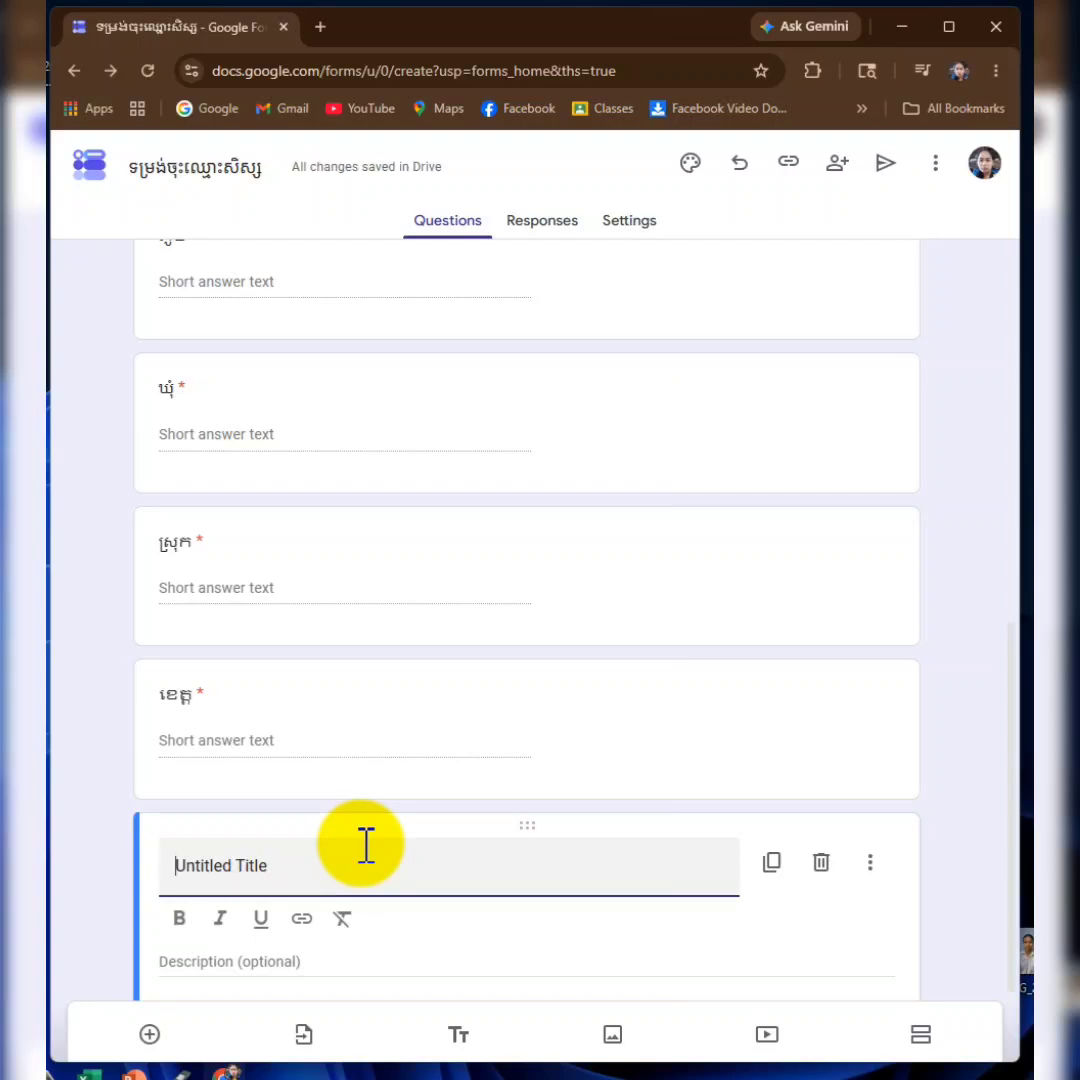
type("ពោះ")
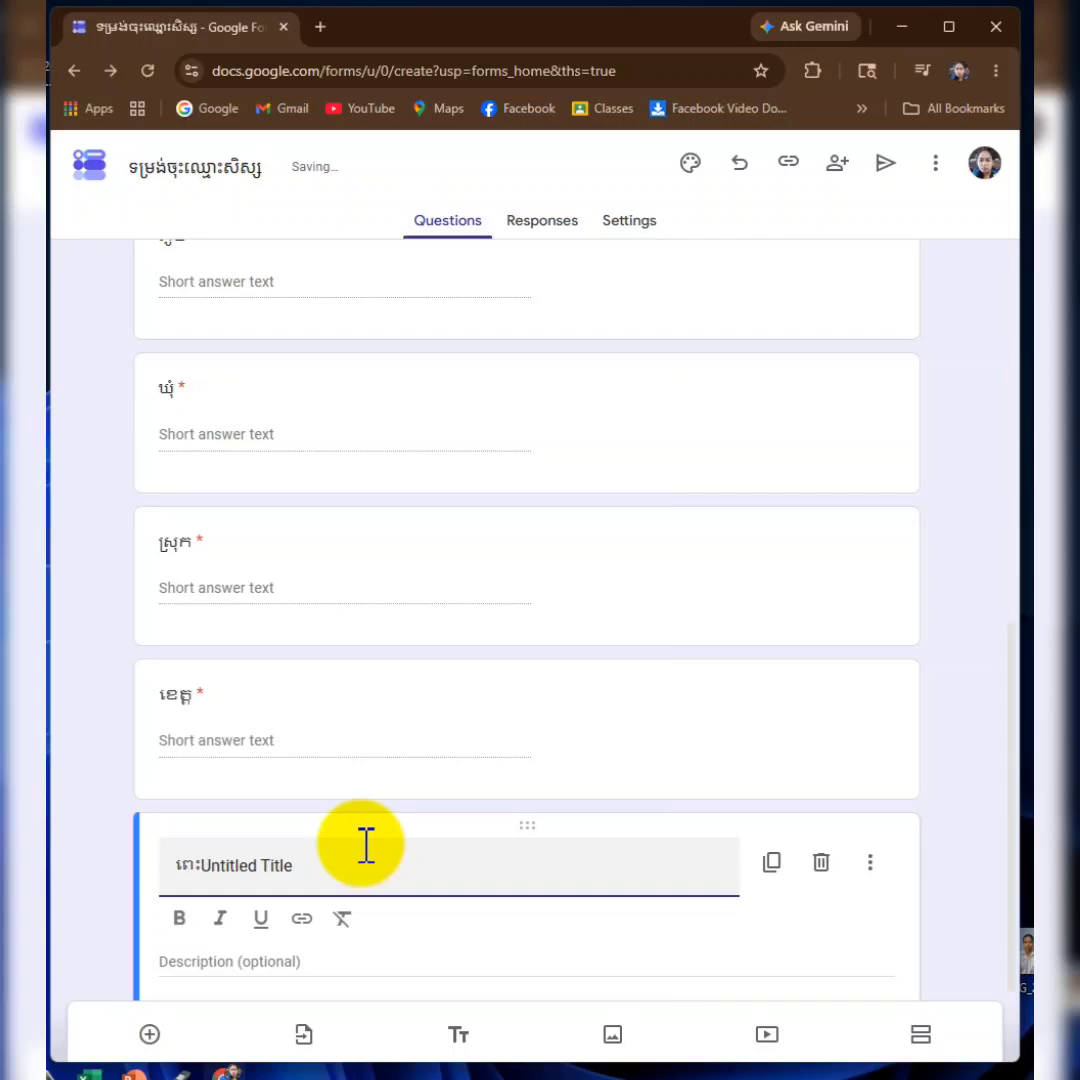
key("BackSpace")
key("BackSpace")
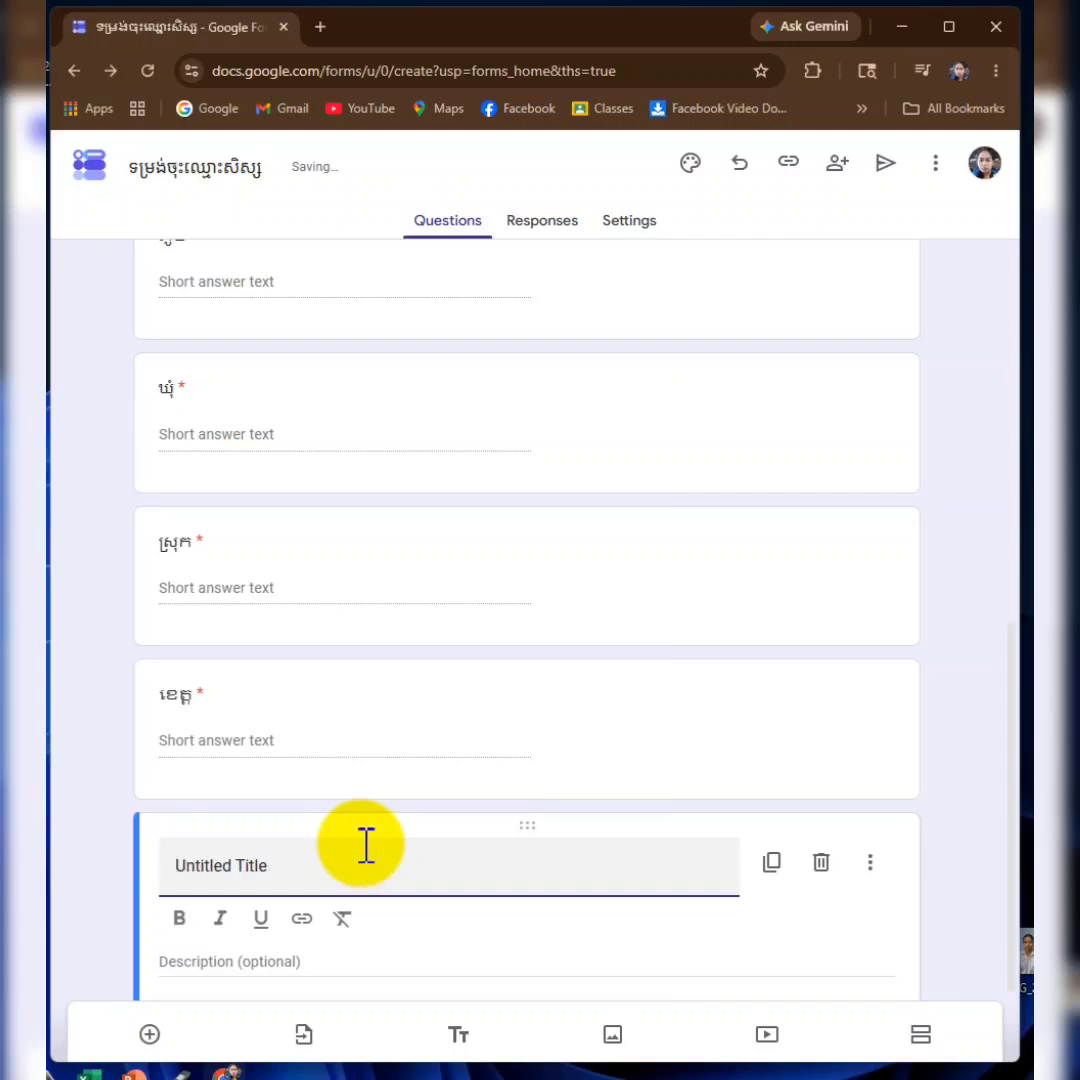
type("ព័ត")
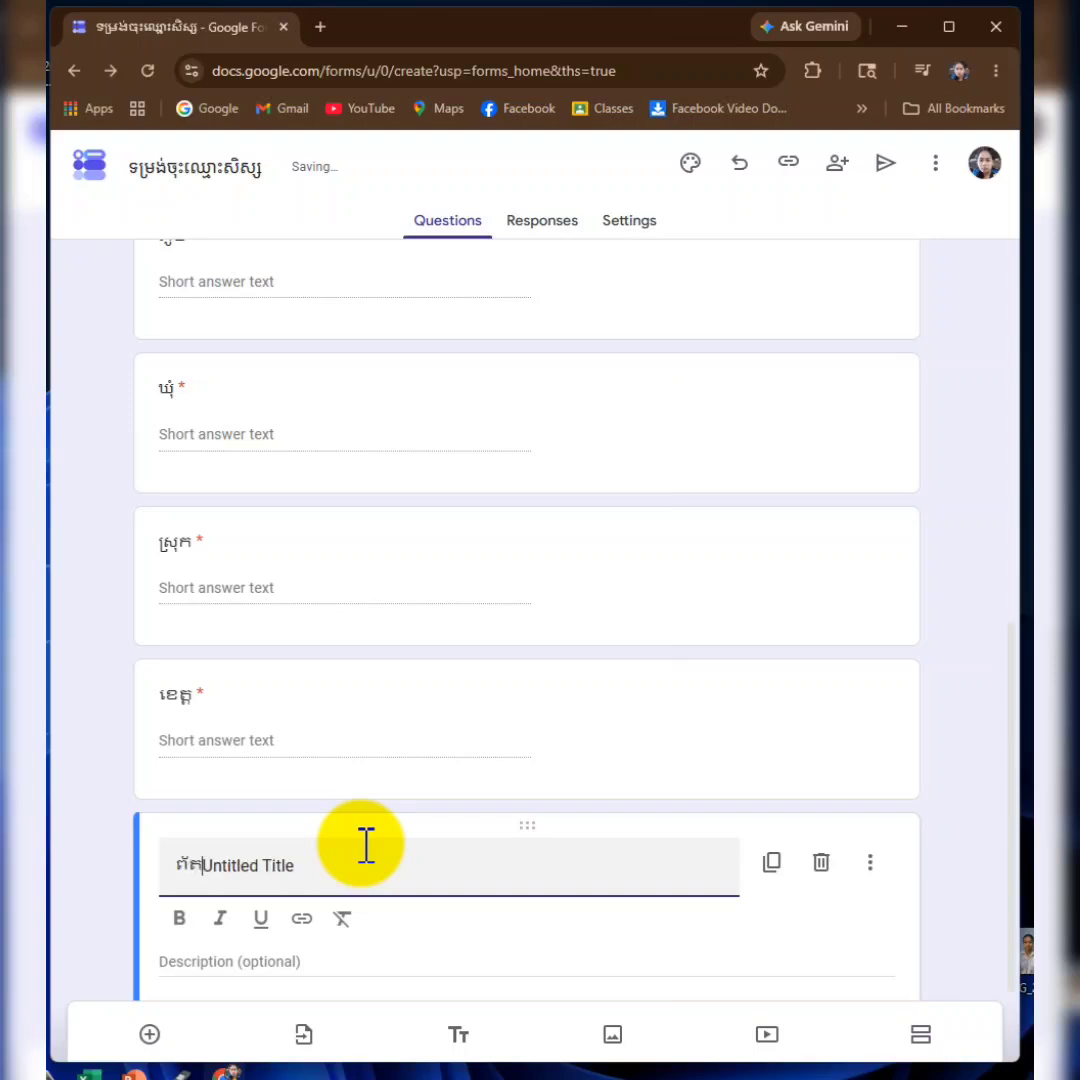
type("៌មាន")
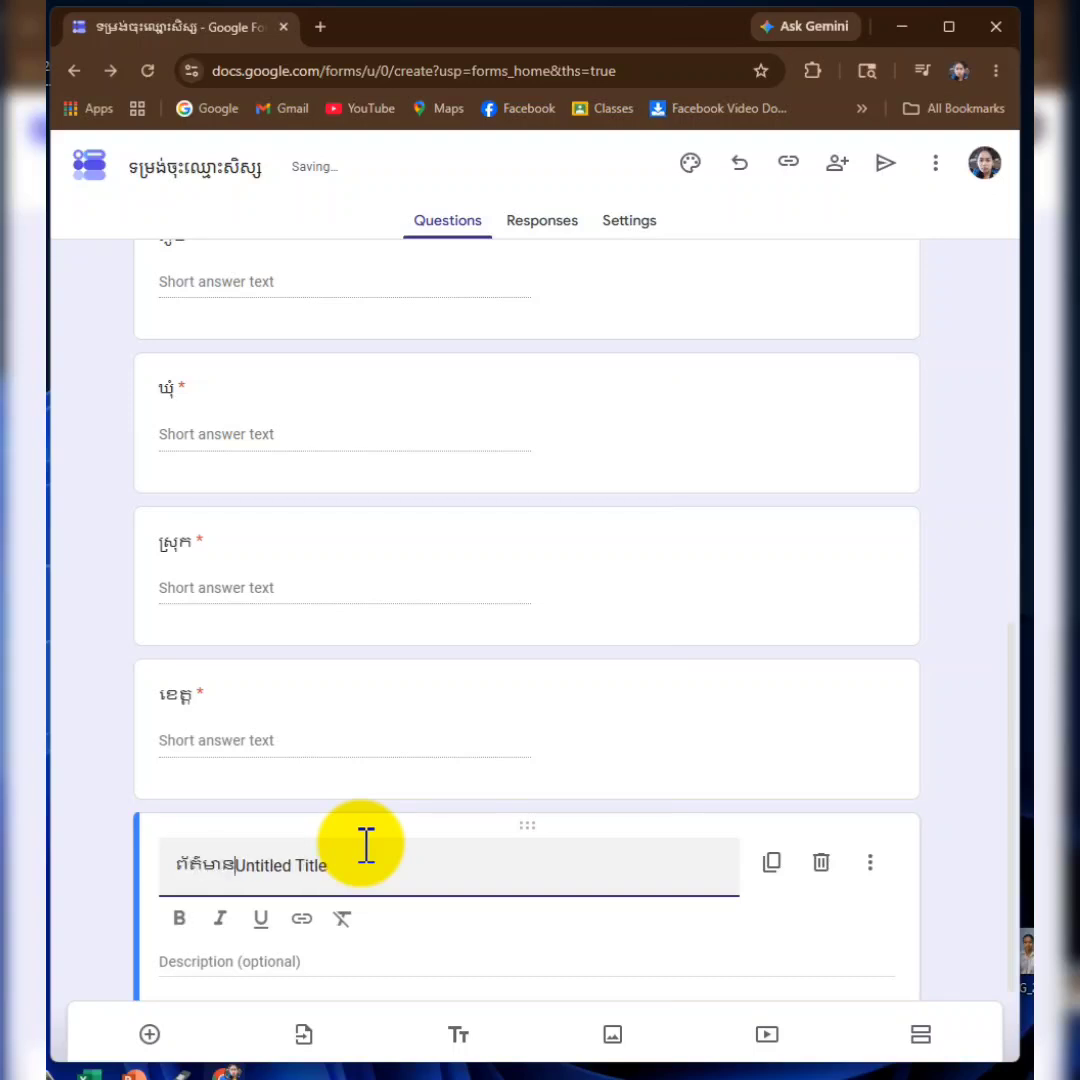
key("Delete")
scroll(374, 827, "down", 1)
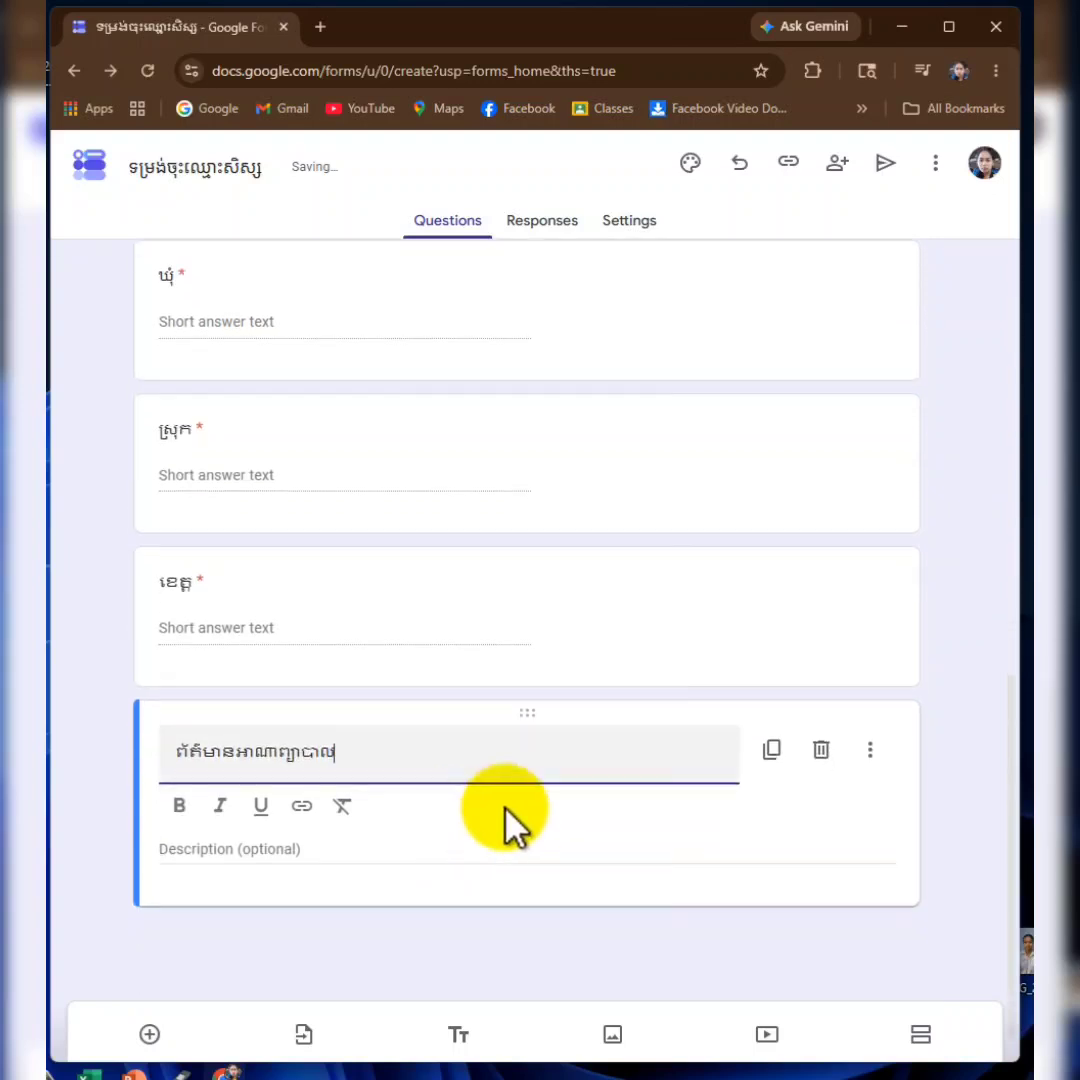
left_click(300, 850)
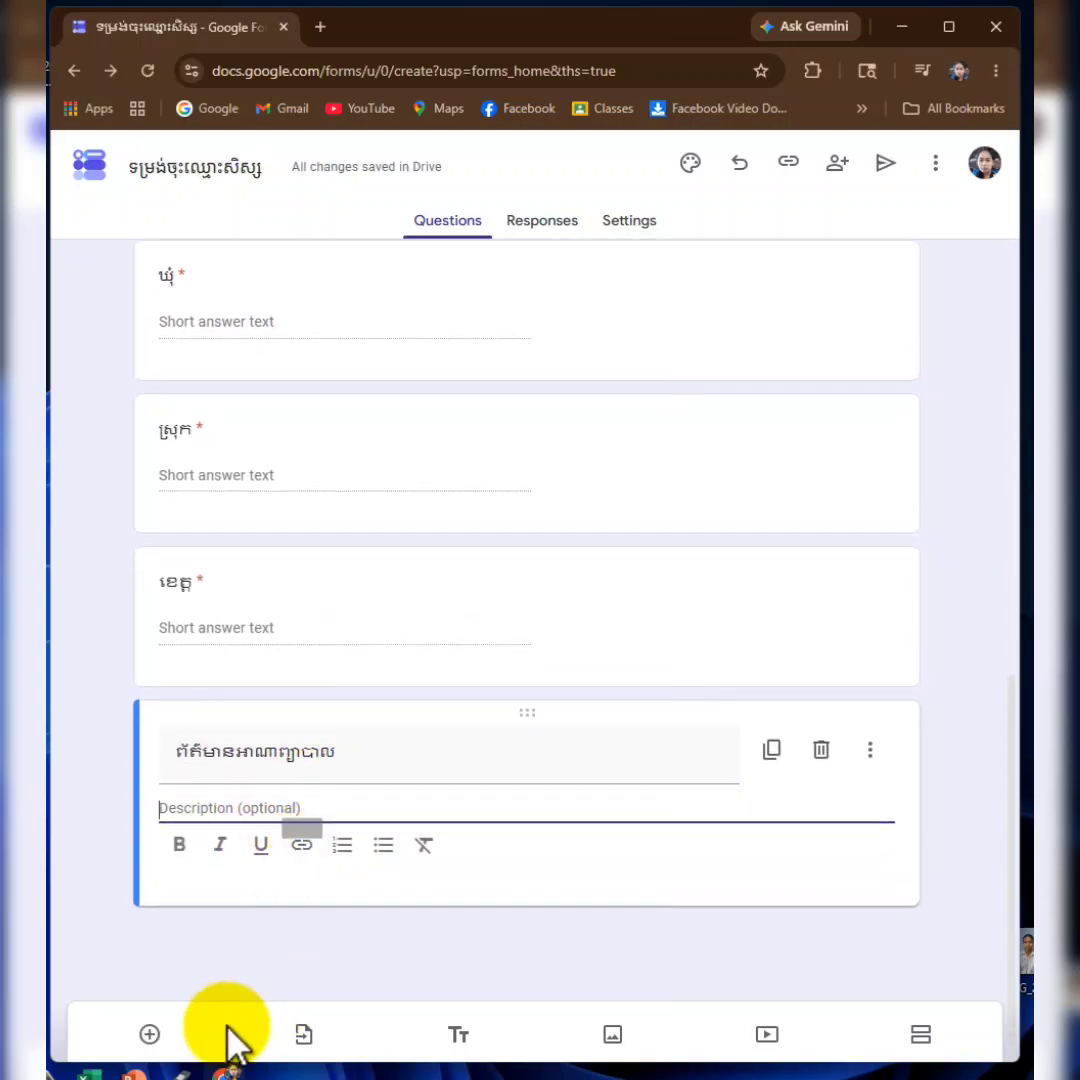
- Add a required short-answer question "ឈ្មោះឪពុក(នាមត្រកូល និងនាមខ្លួន)" below the guardian information title
left_click(151, 1036)
left_click(309, 866)
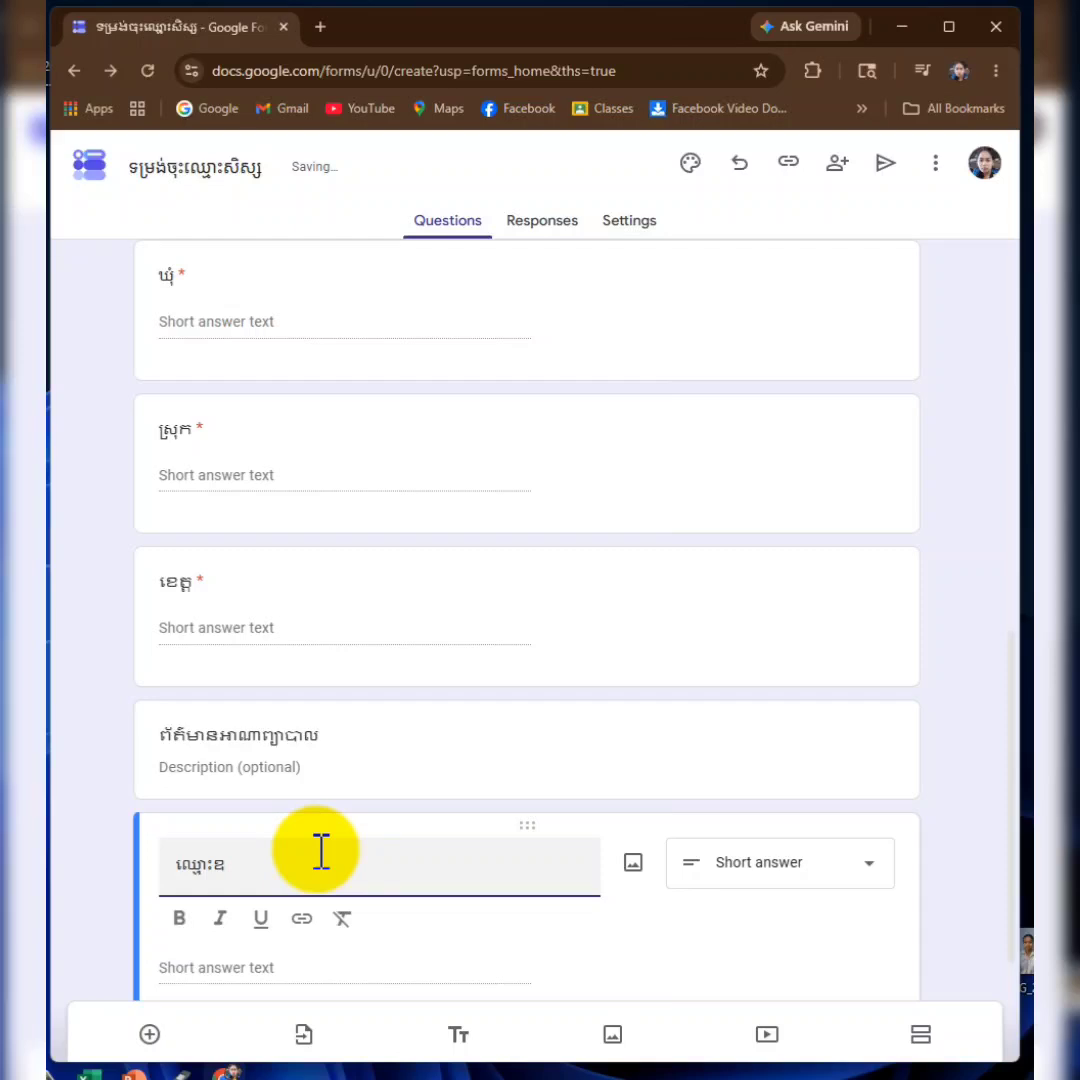
type("ឈ្មោះឪ")
type("អ")
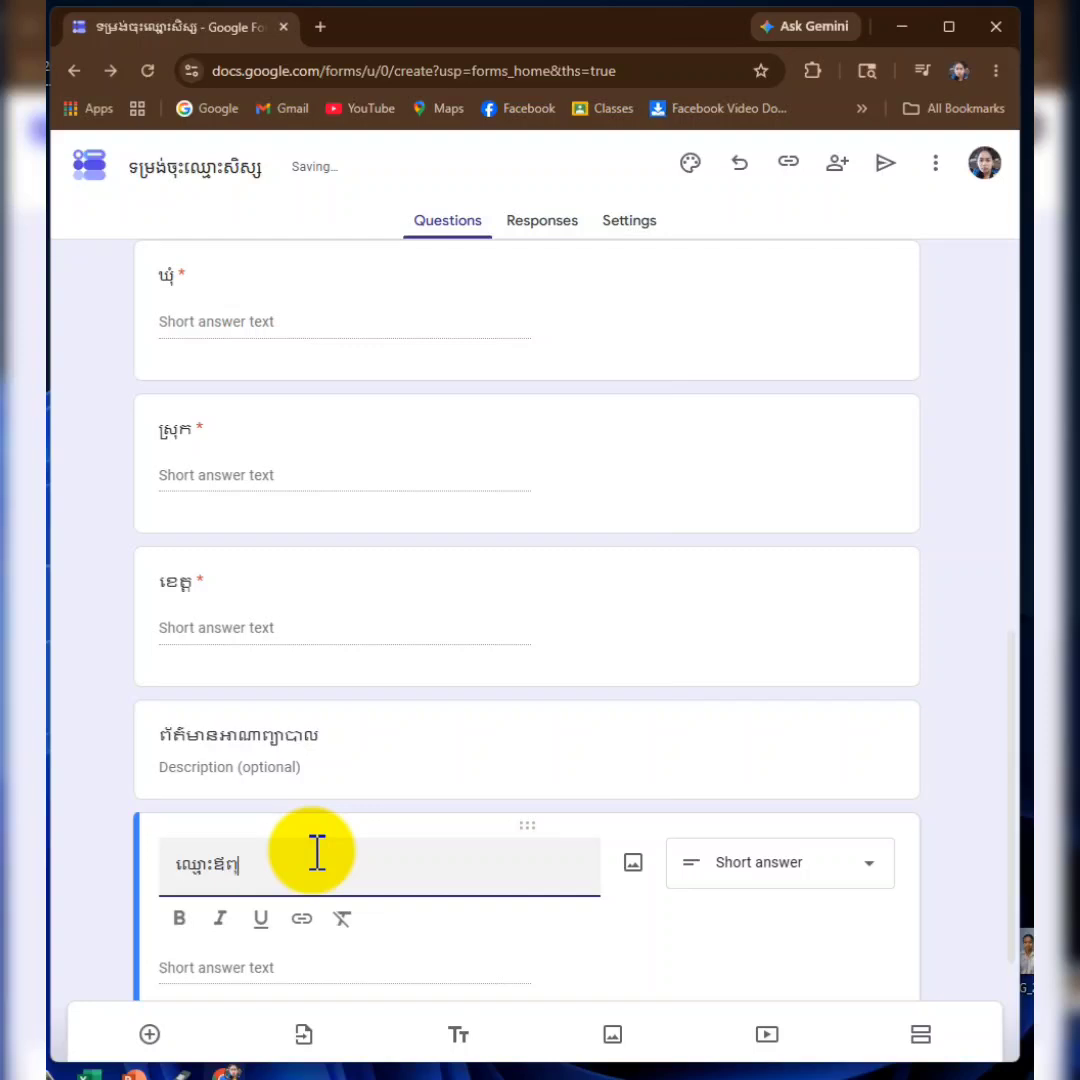
scroll(458, 827, "down", 2)
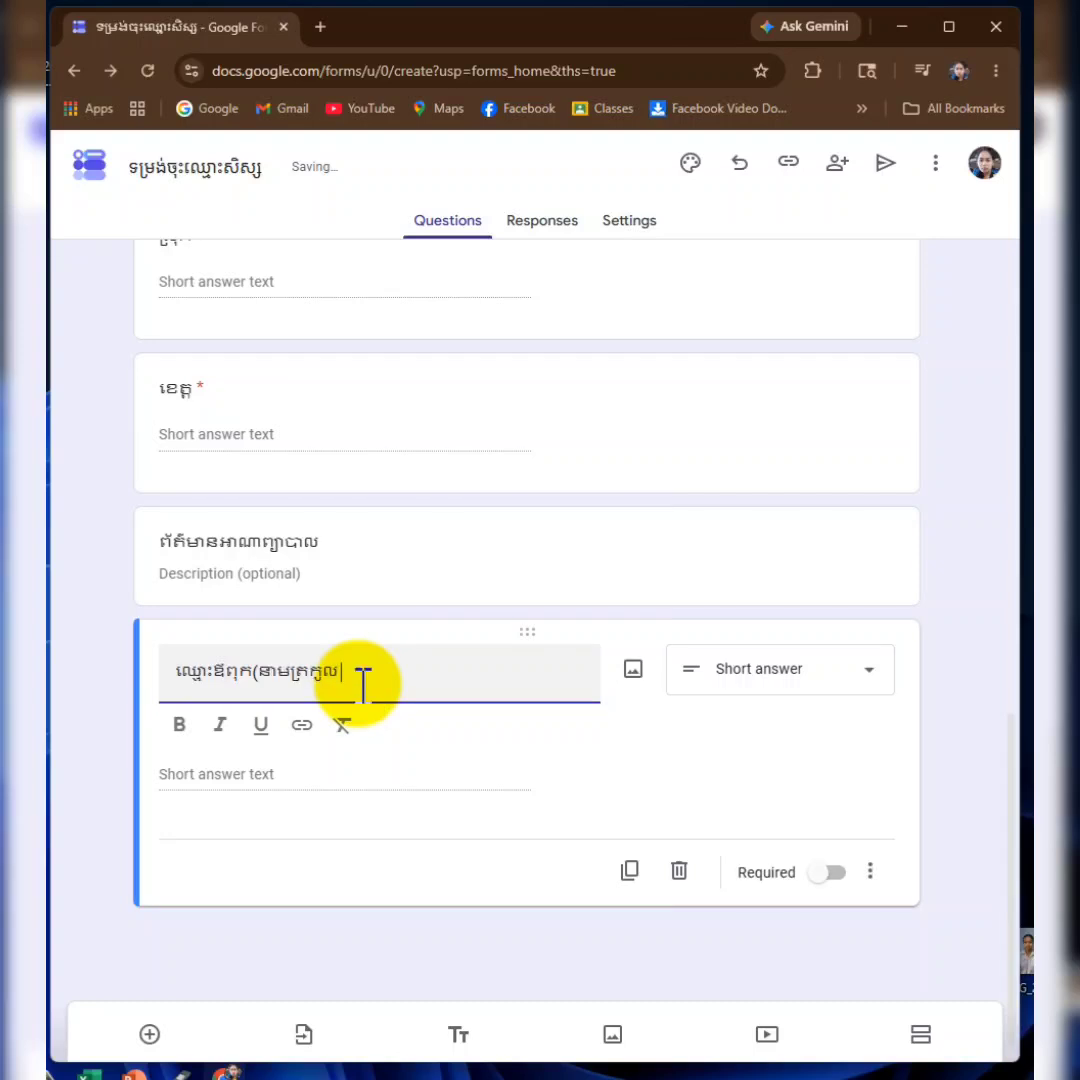
type("នា")
type("មខ្លួន")
type("(")
left_click(830, 874)
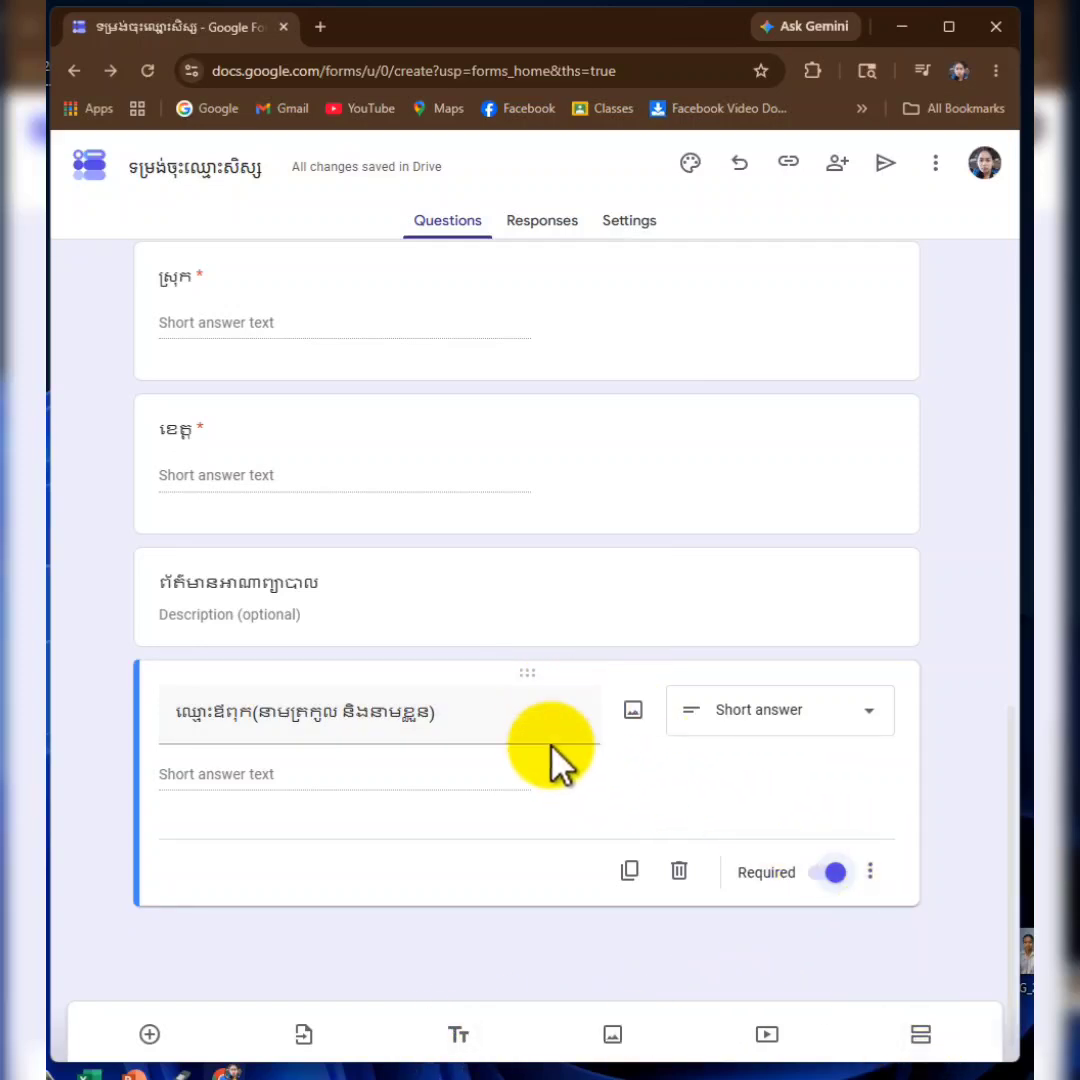
right_click(557, 680)
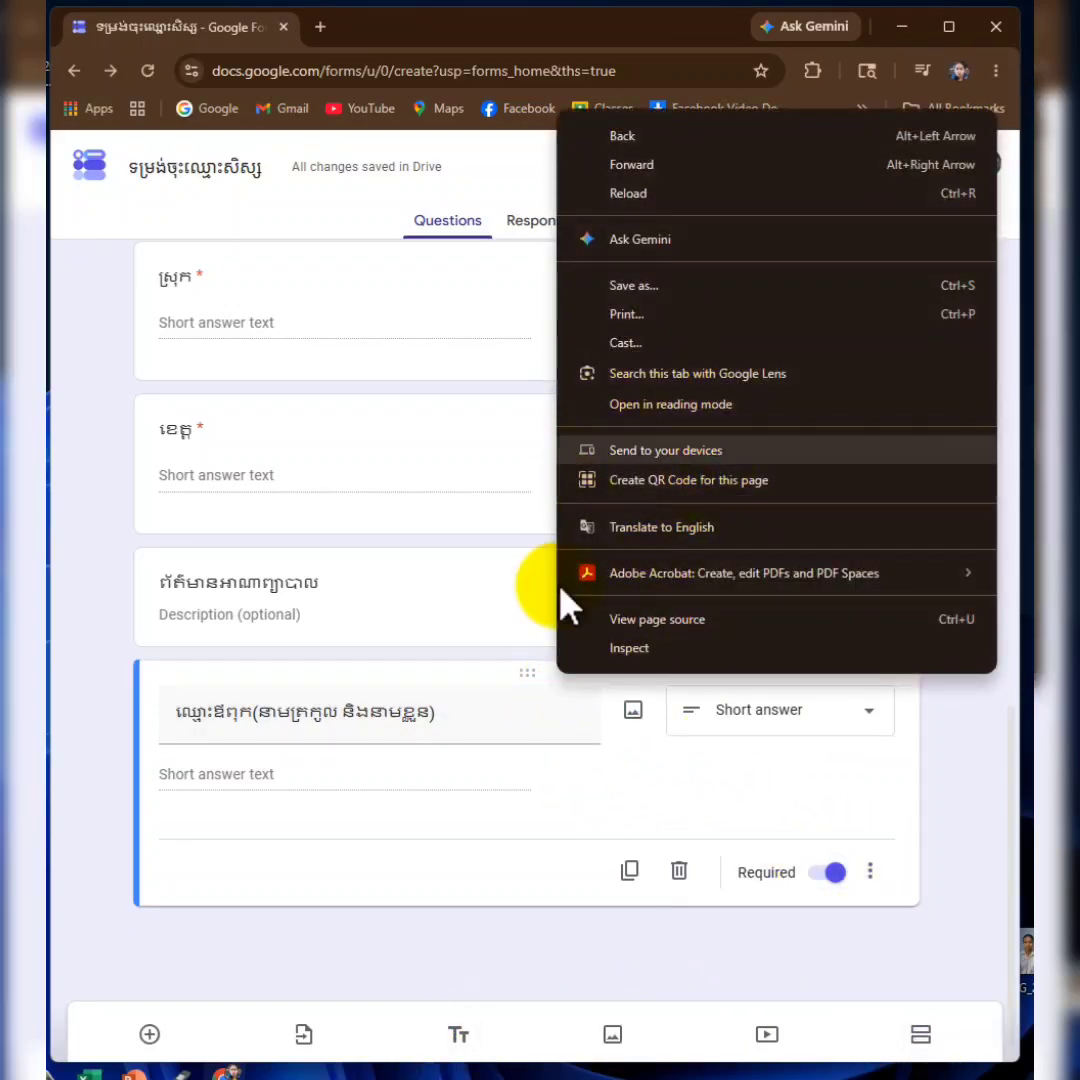
left_click(527, 680)
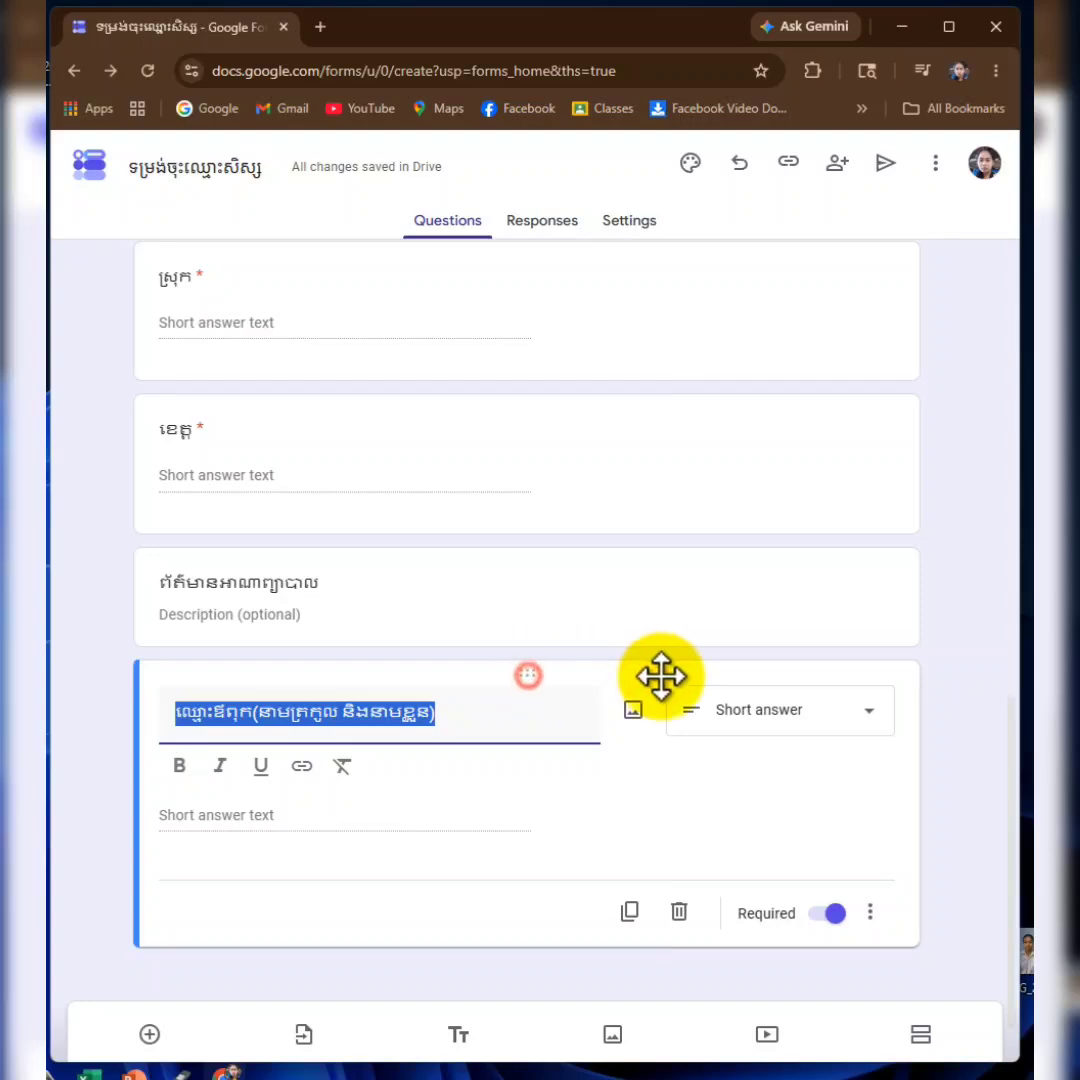
left_click(874, 768)
- Duplicate the father's name question and rename the copy to "លេខទូរសព្ទ"
left_click(627, 872)
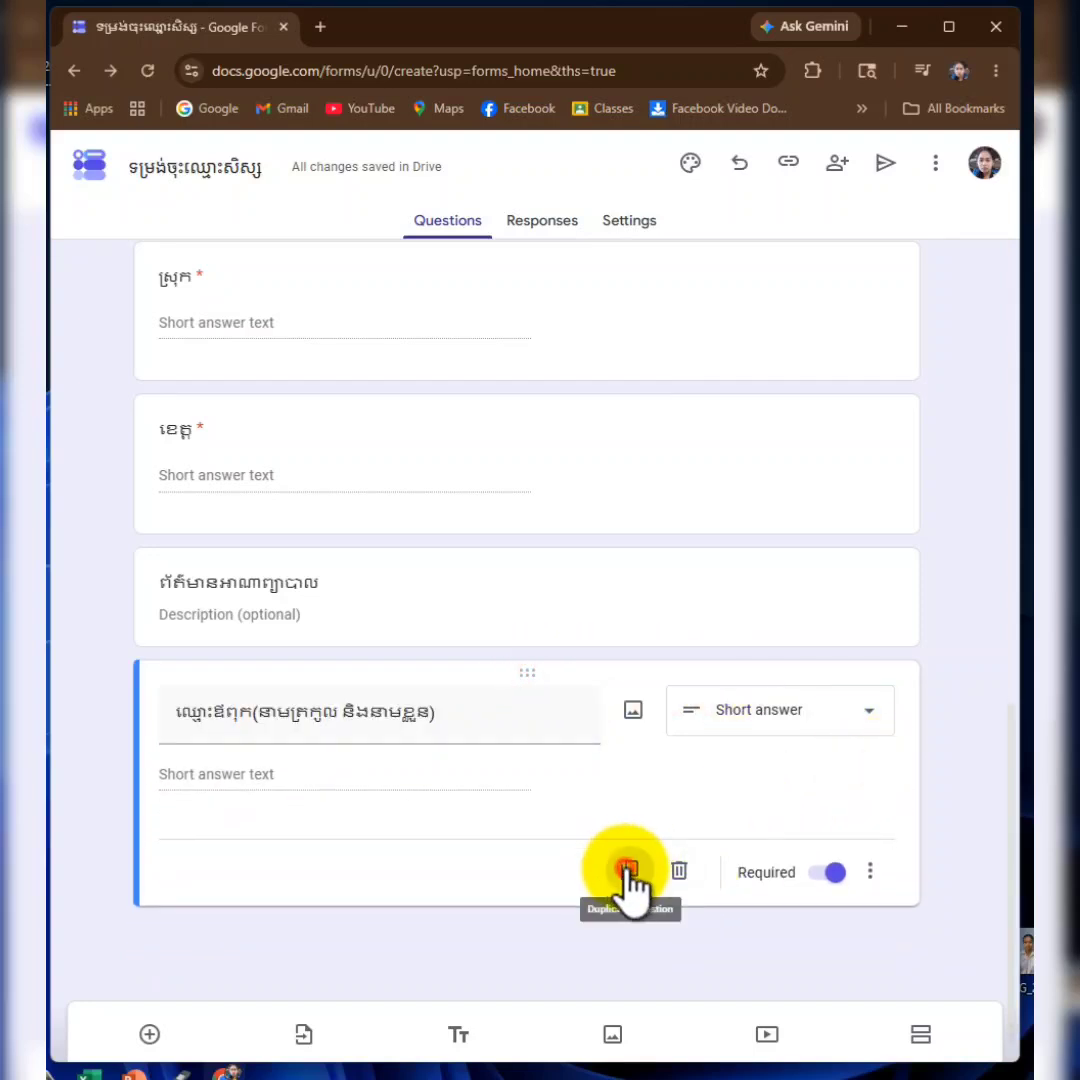
left_click_drag(449, 683, 140, 682)
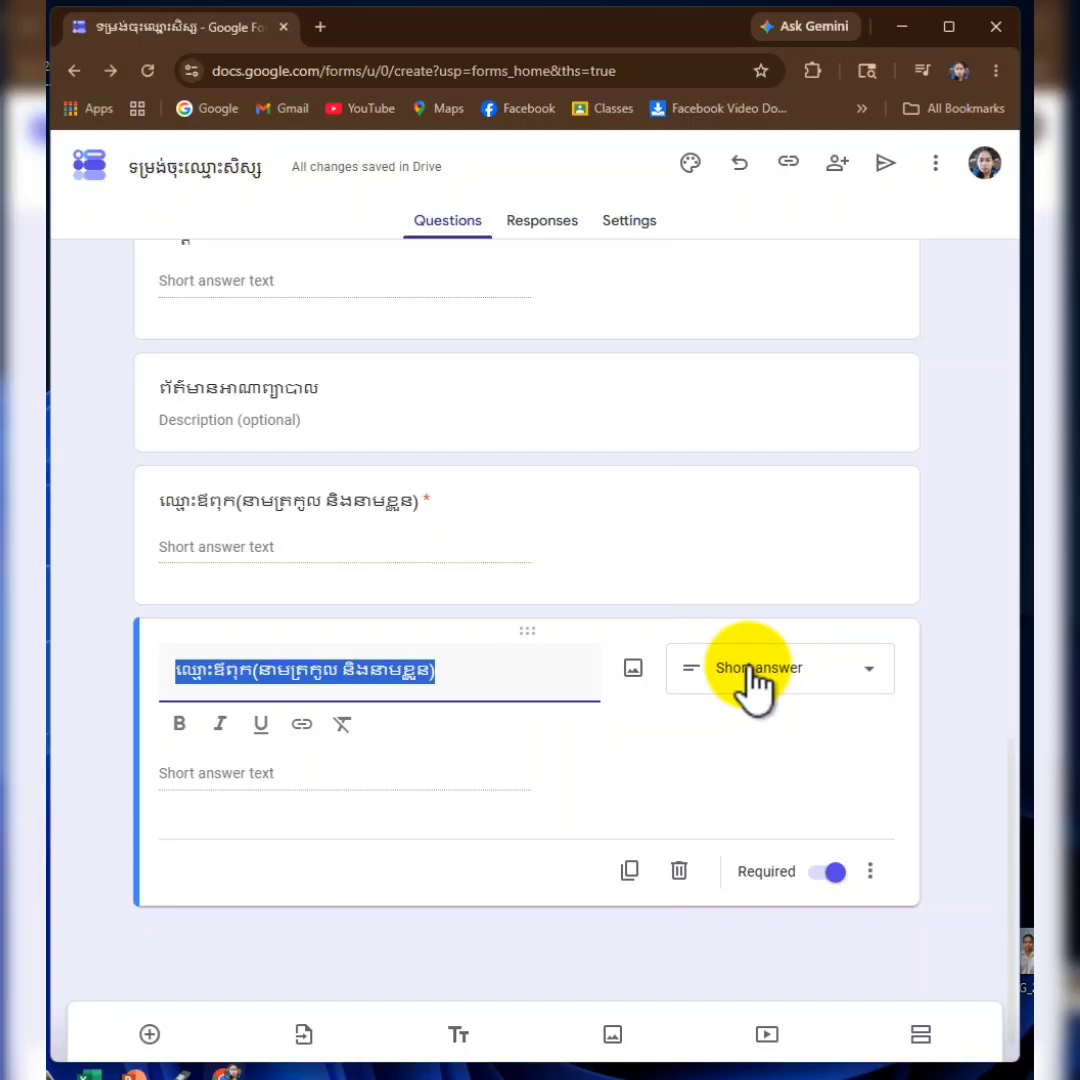
type("លេខទូរសព្ទ")
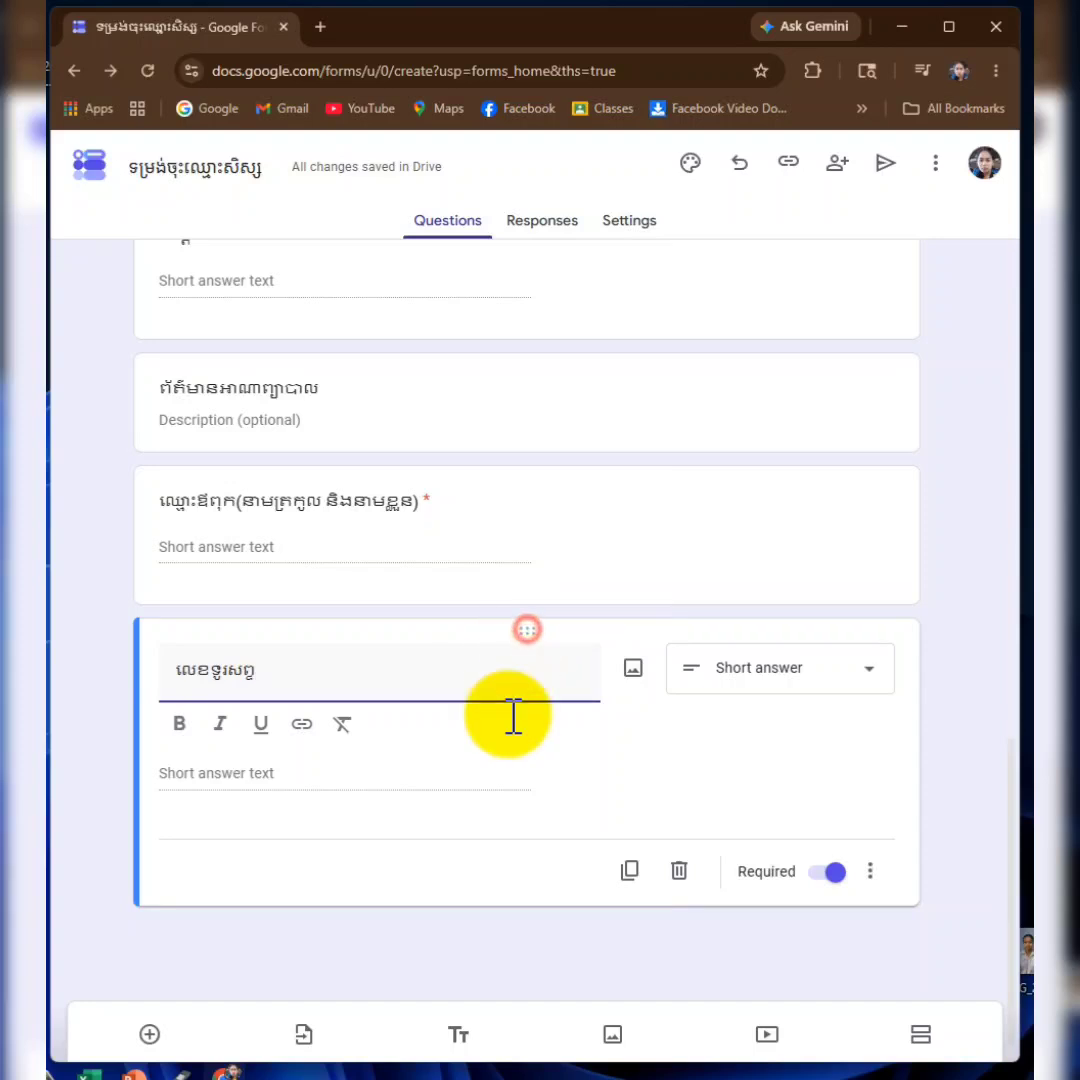
- Duplicate the phone number question and rename the copy to "មុខរបរ"
left_click(629, 870)
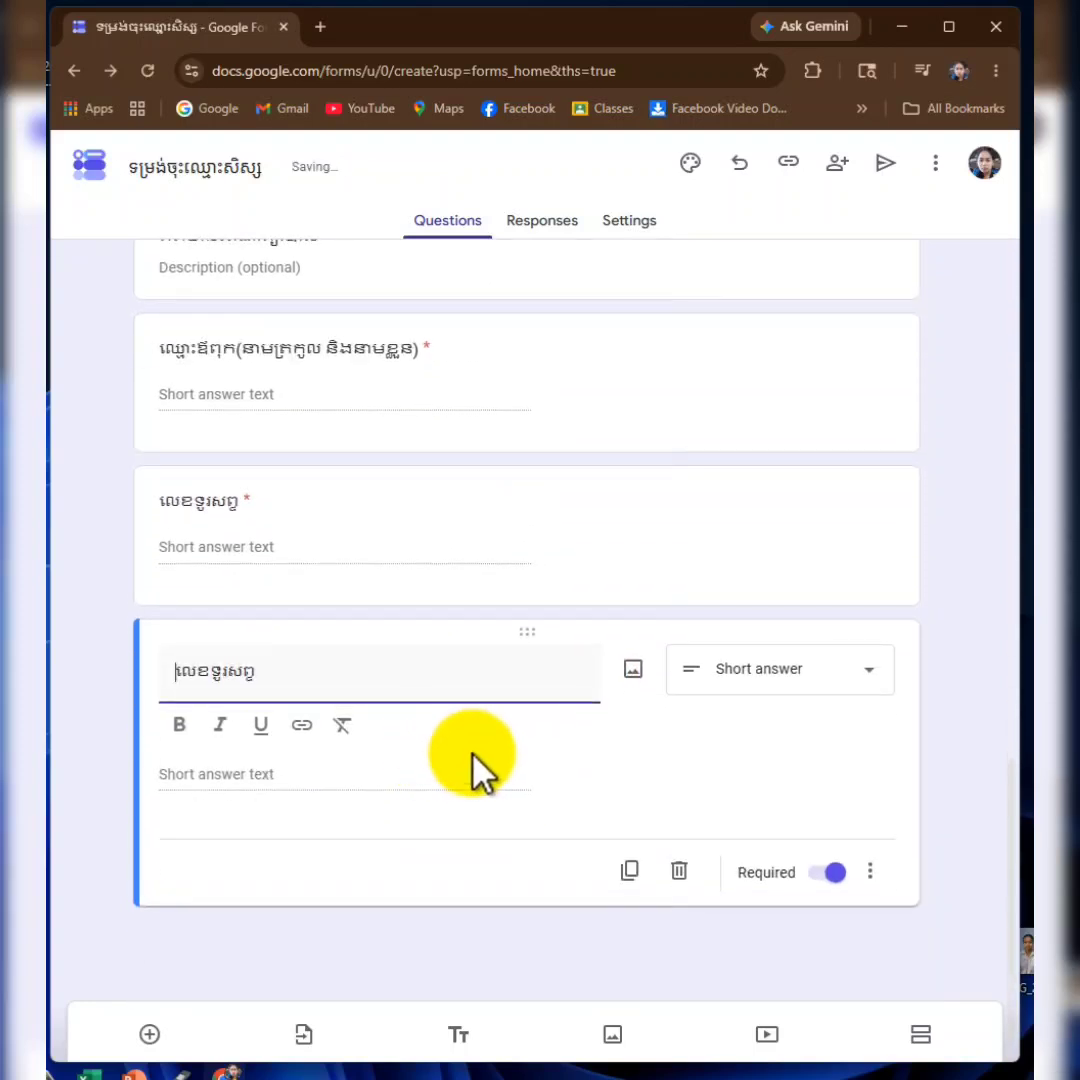
left_click(288, 672)
left_click_drag(288, 672, 181, 663)
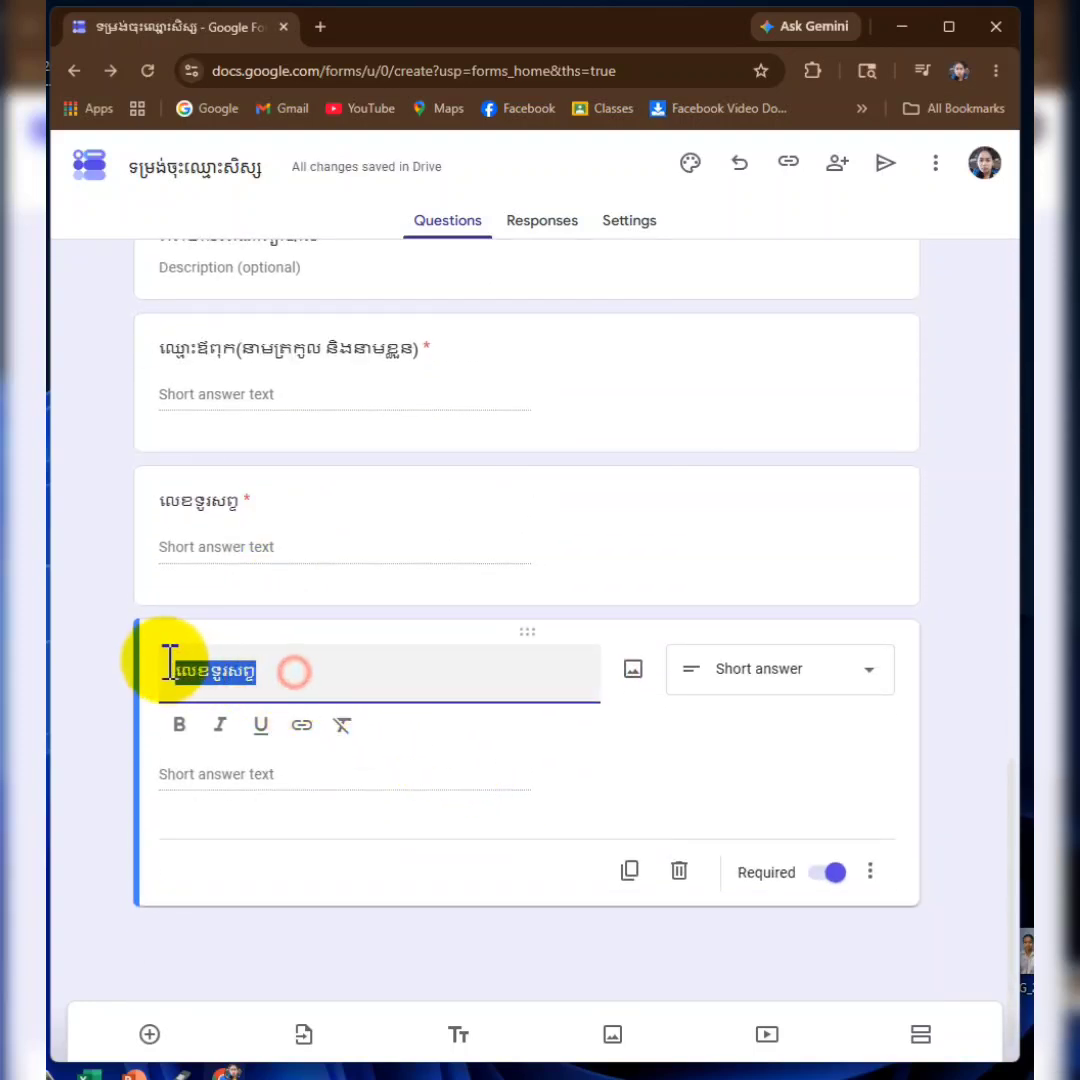
type("មុខរបរ")
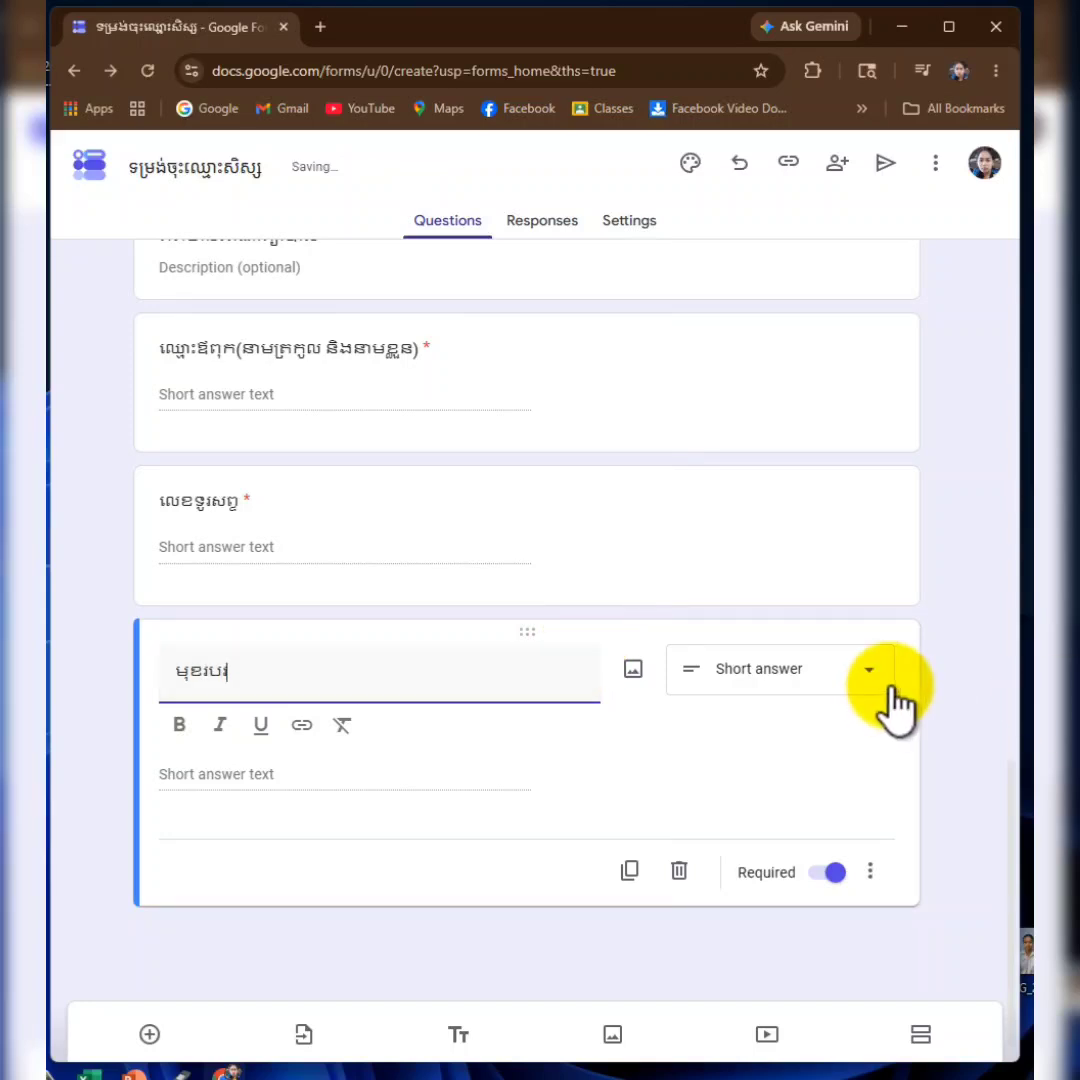
left_click(596, 792)
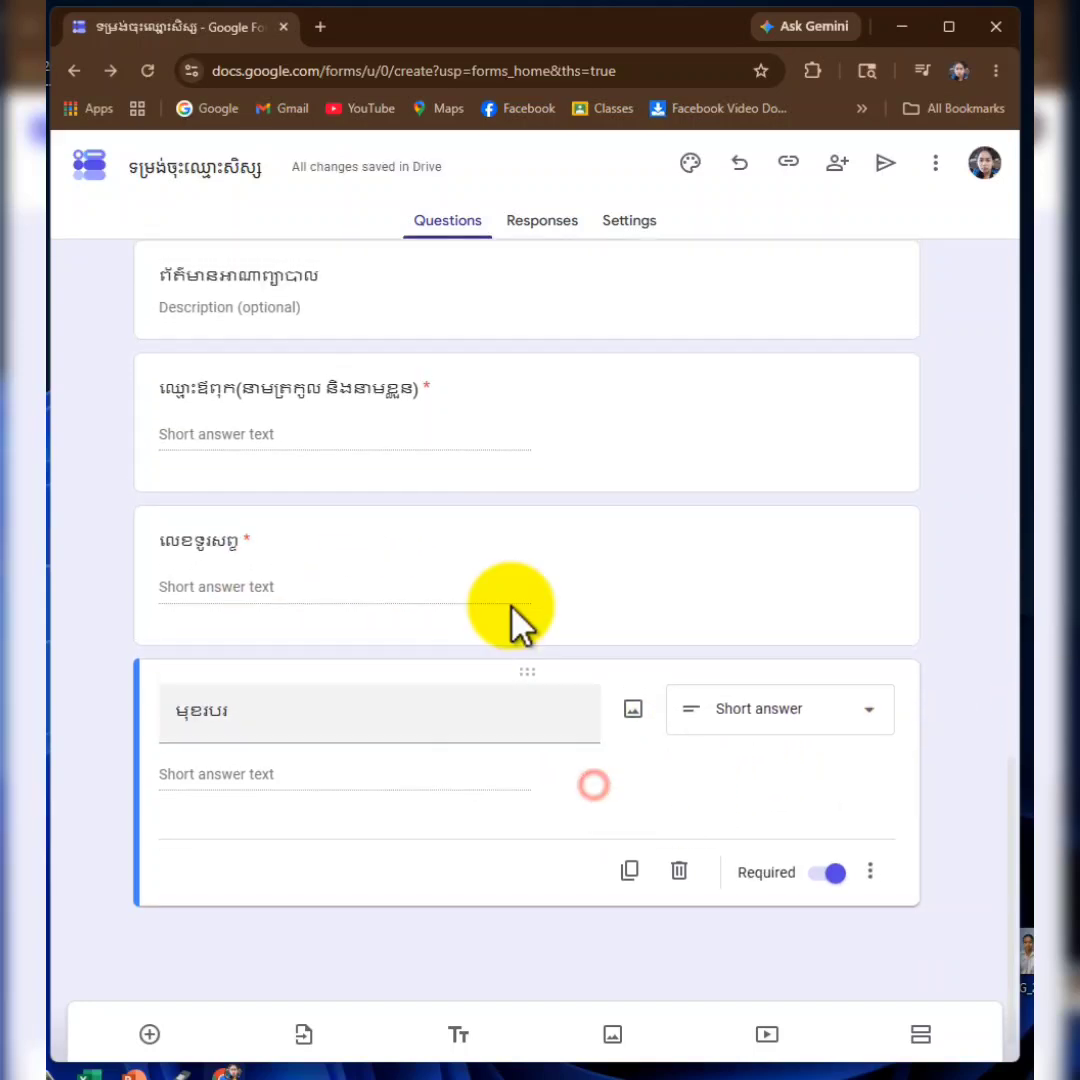
- Duplicate the father's name question and move the copy below the occupation question
left_click(523, 376)
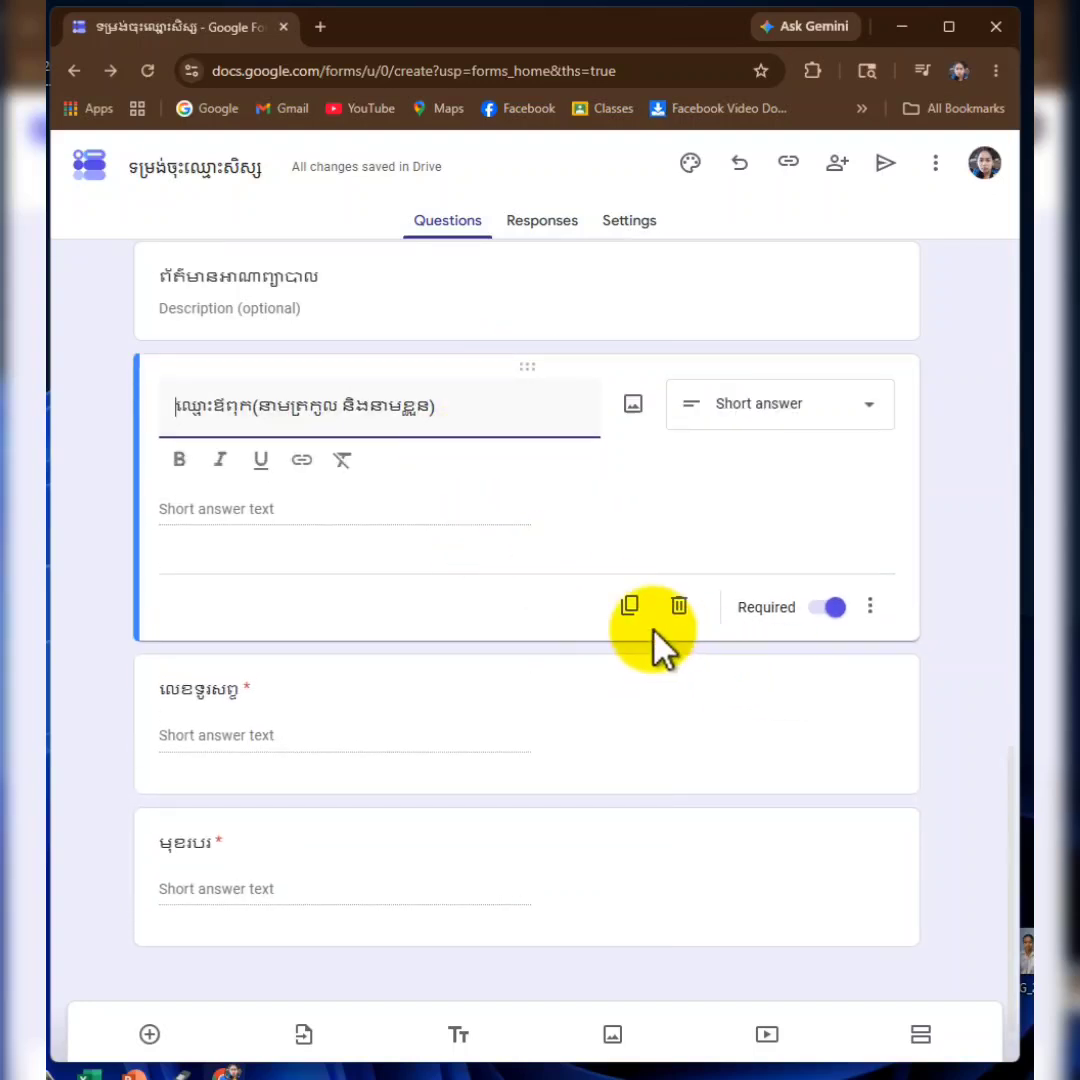
left_click(628, 607)
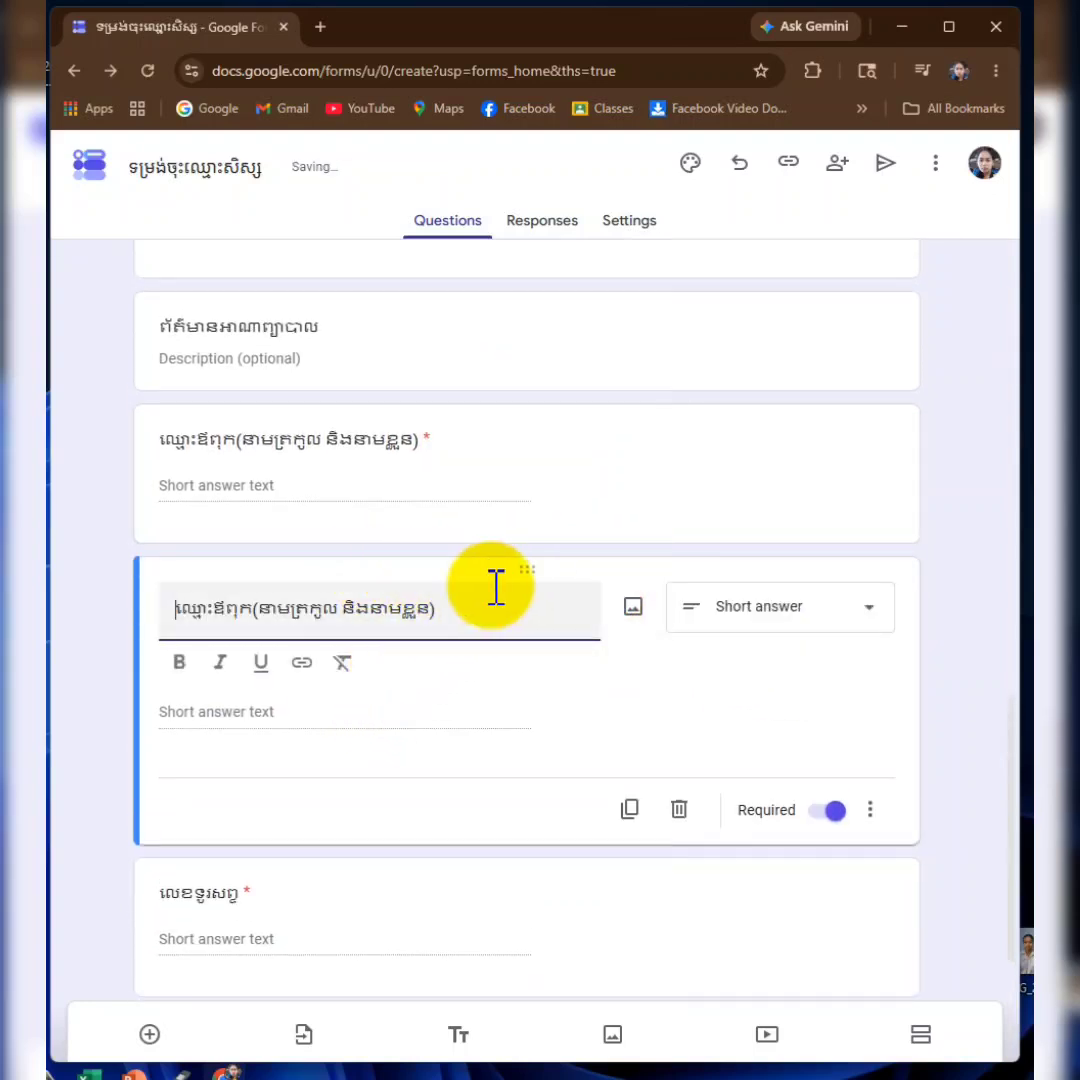
left_click_drag(528, 578, 533, 980)
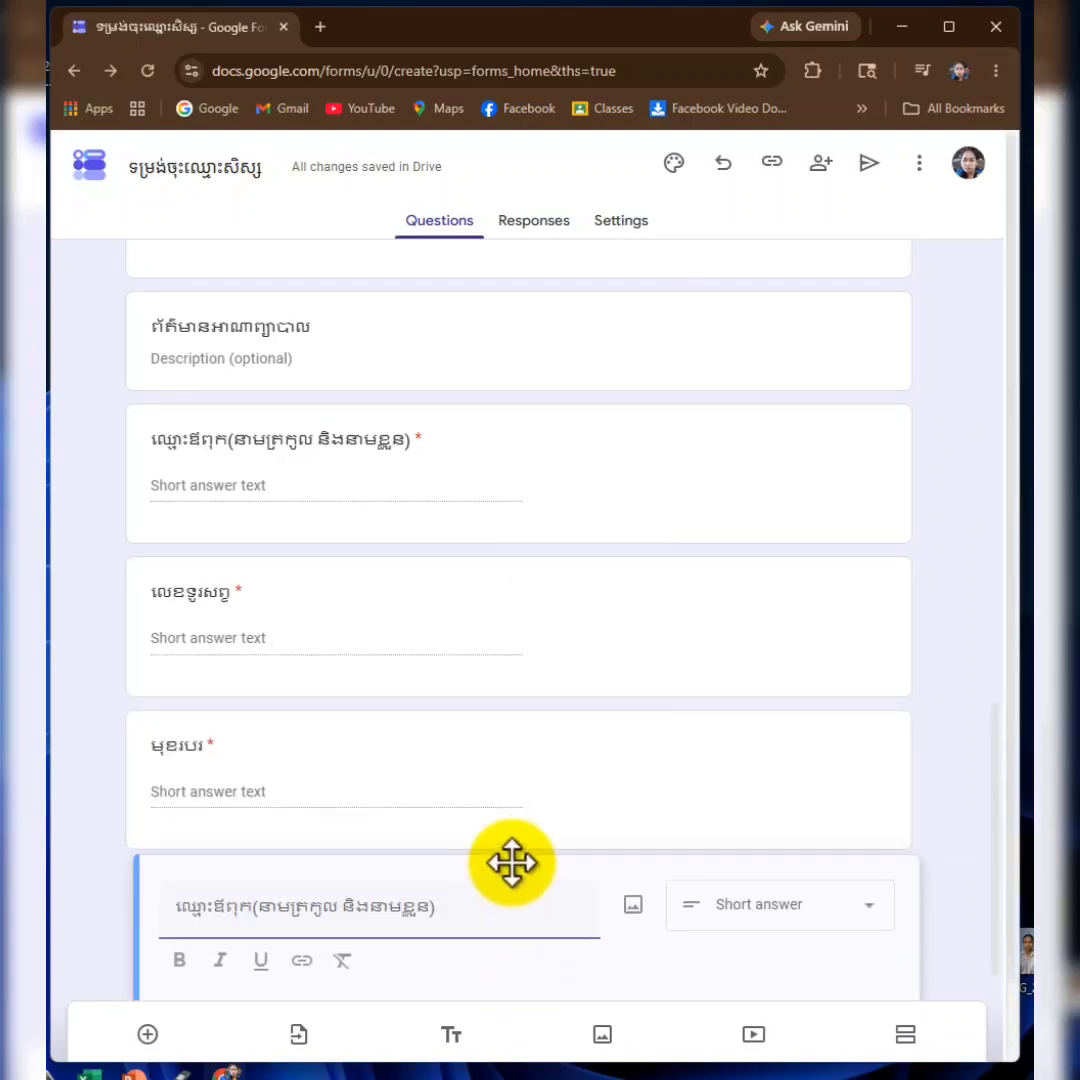
scroll(490, 840, "down", 2)
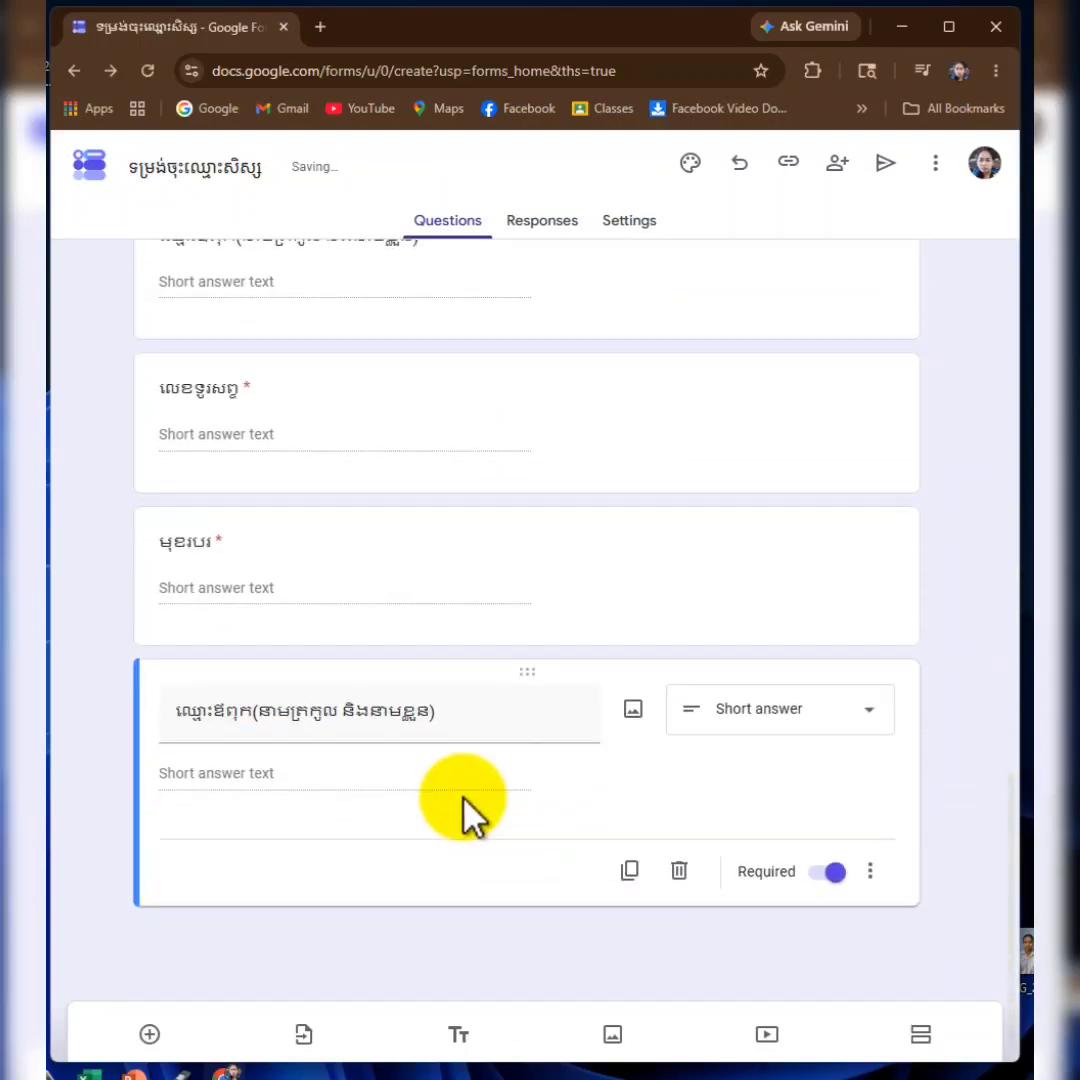
- Change the title of the copied father's name question to "ឈ្មោះម្តាយ(នាមត្រកូល និងនាមខ្លួន)"
triple_click(214, 712)
left_click(218, 709)
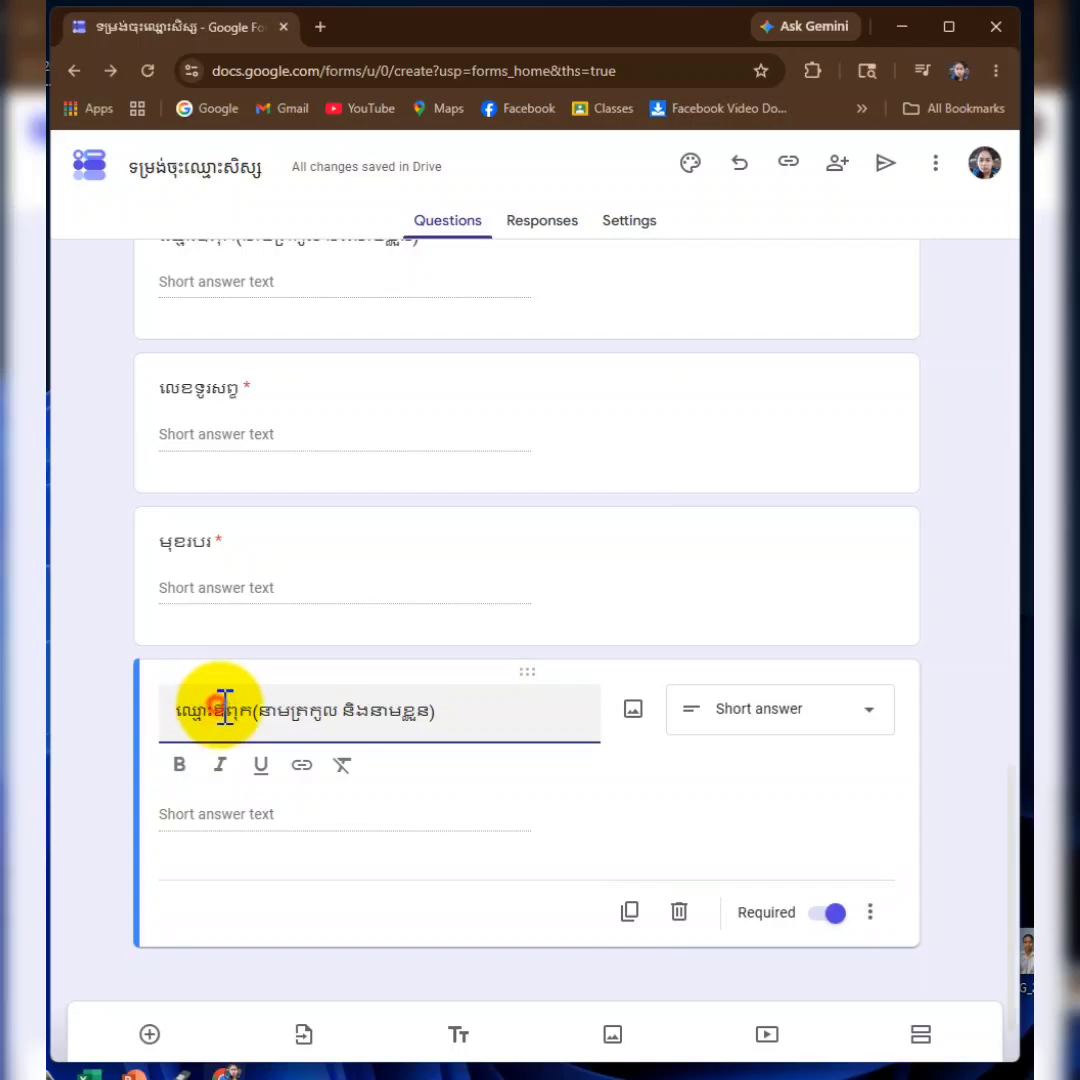
double_click(226, 709)
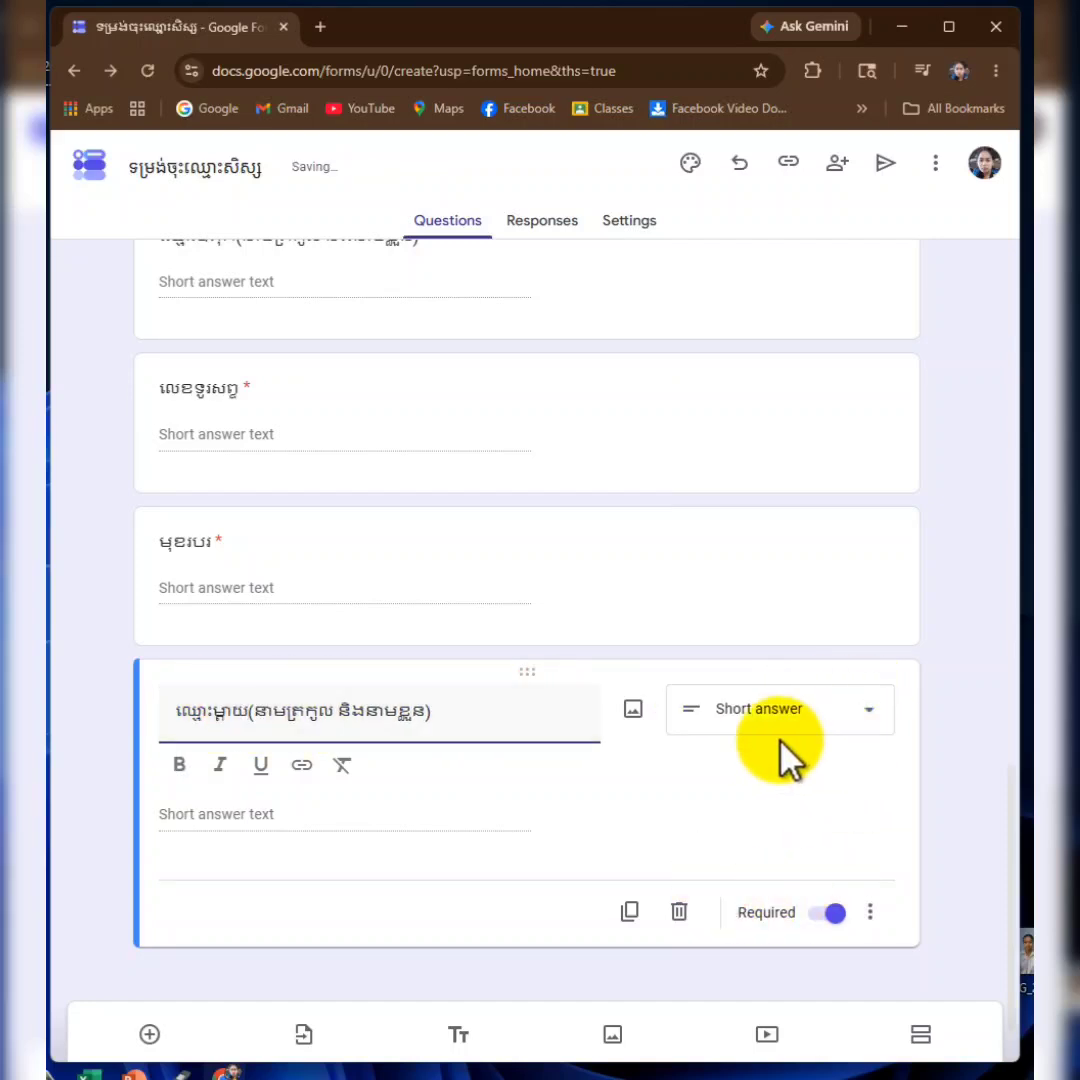
- Duplicate the phone number question and arrange the copy directly below the mother's name question
left_click(551, 550)
left_click(528, 376)
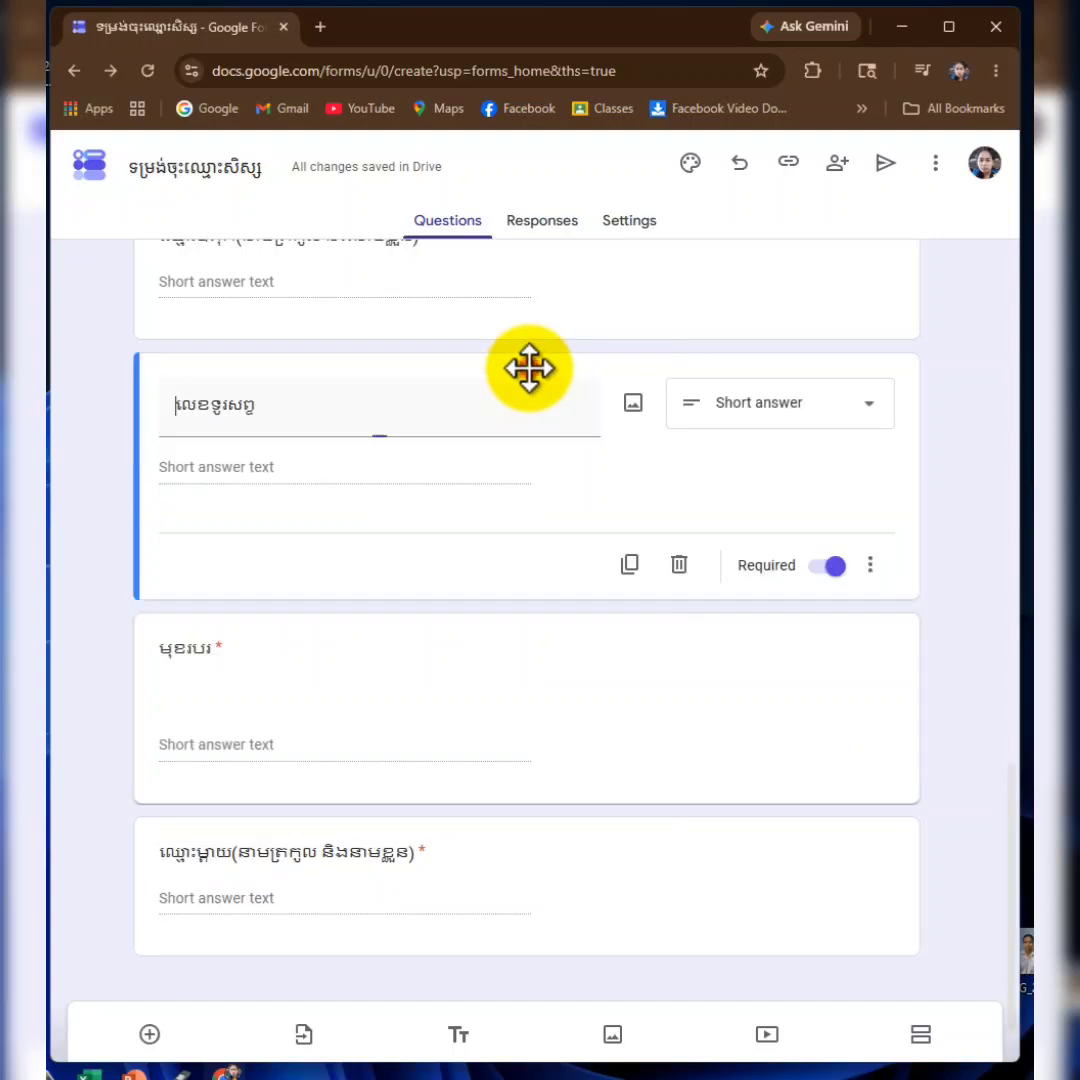
left_click(629, 605)
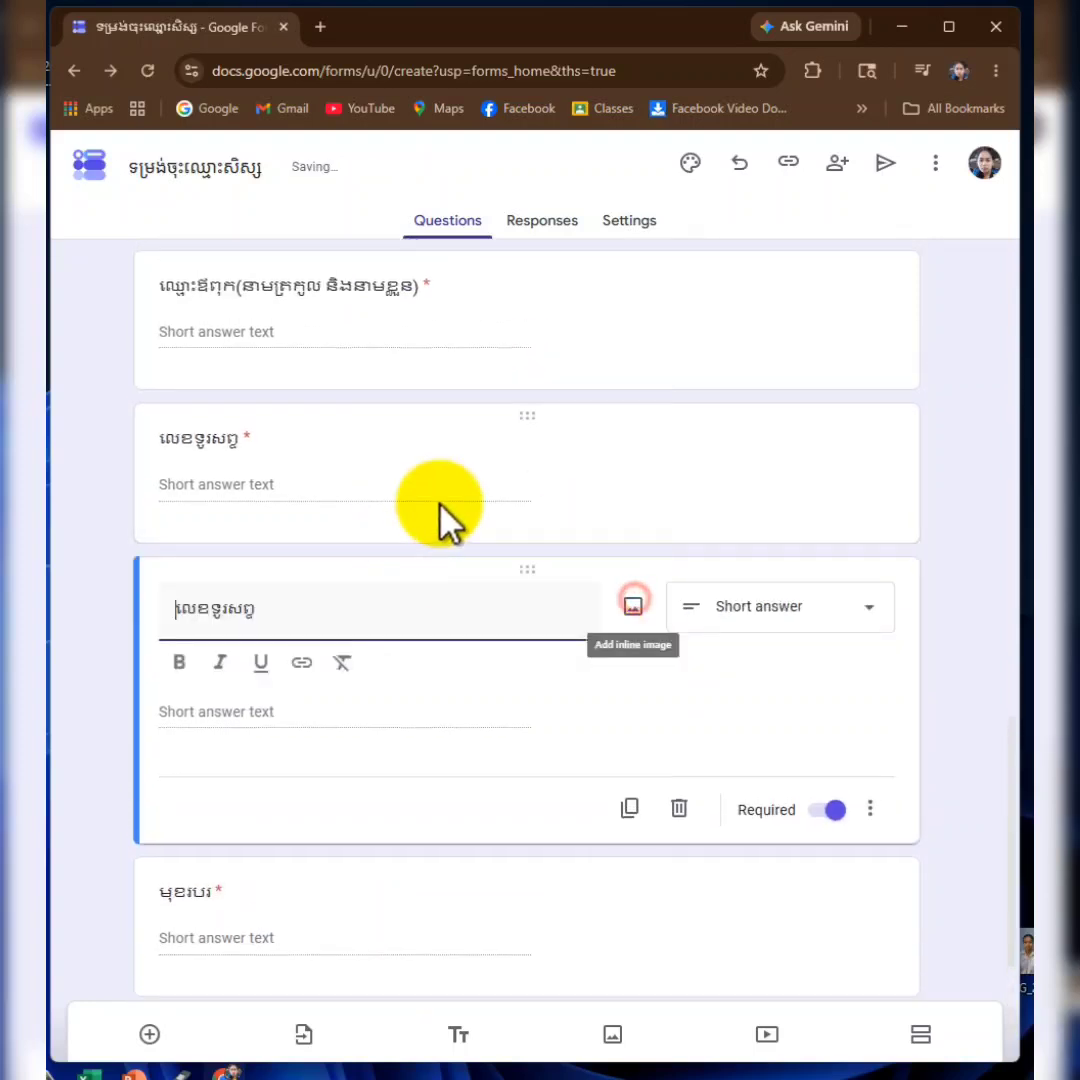
left_click_drag(525, 578, 475, 718)
left_click_drag(499, 781, 490, 731)
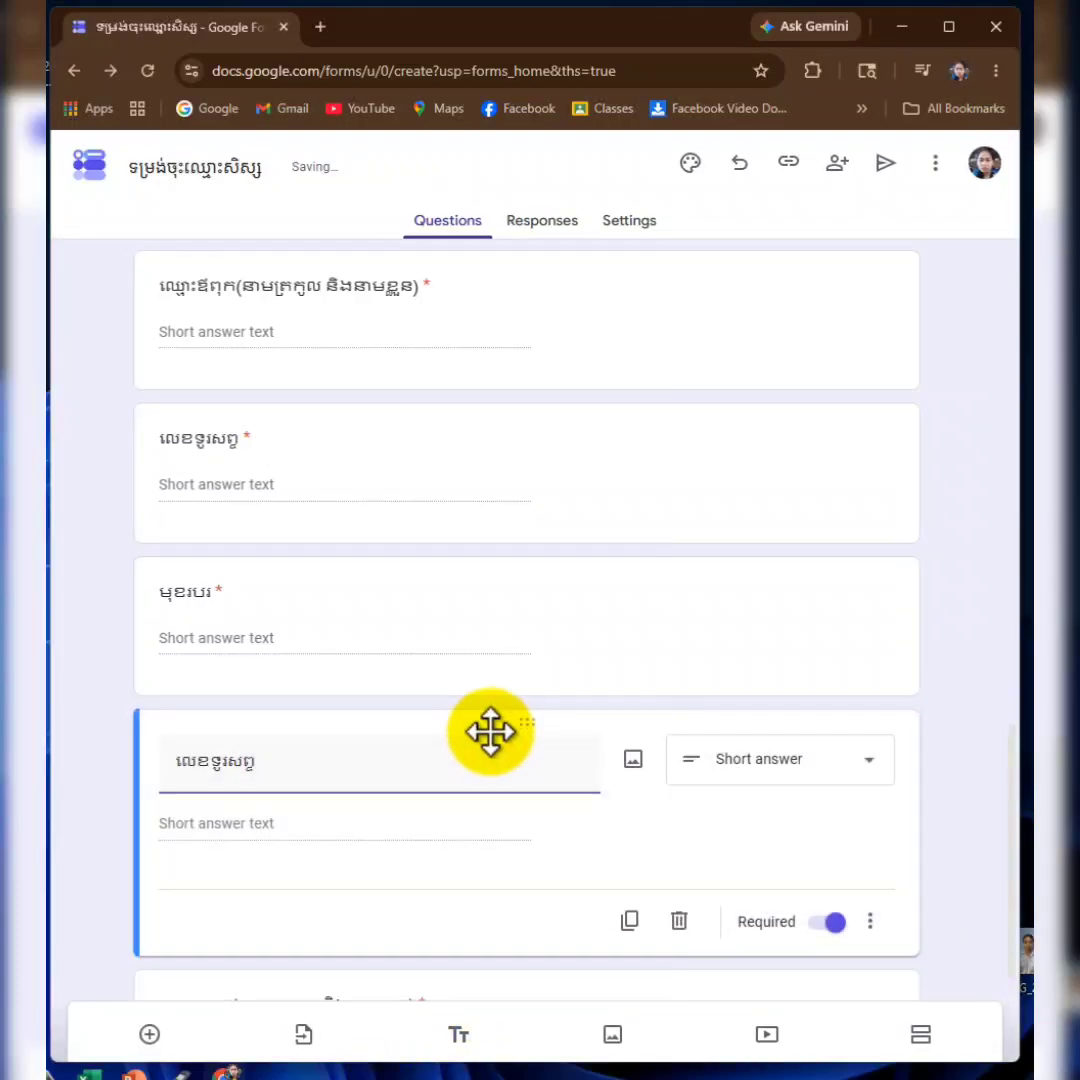
scroll(496, 731, "down", 2)
left_click_drag(530, 519, 501, 723)
left_click(518, 782)
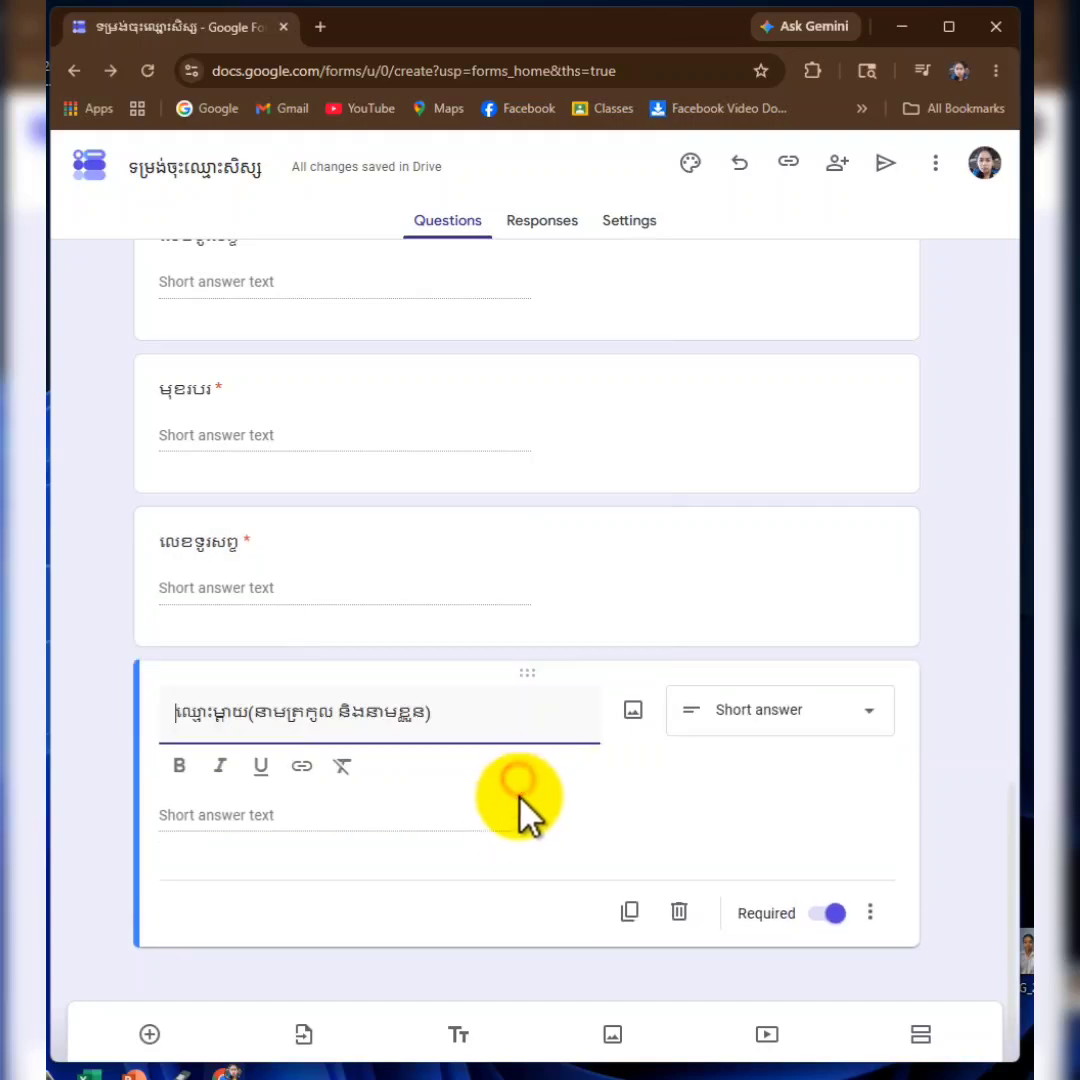
left_click_drag(537, 668, 535, 506)
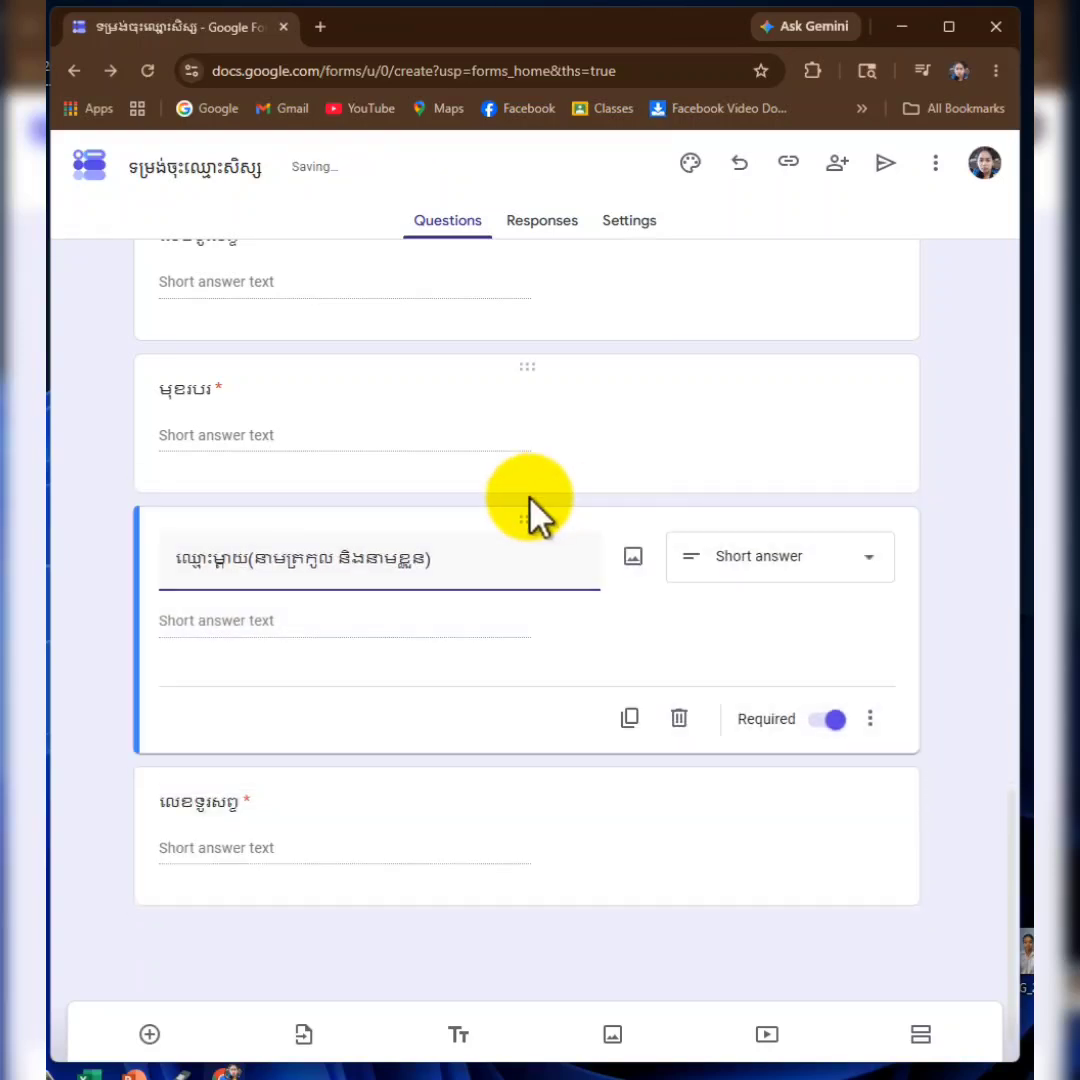
- Duplicate the occupation question and reorder the cards so the copy follows the mother's phone number question
left_click(529, 363)
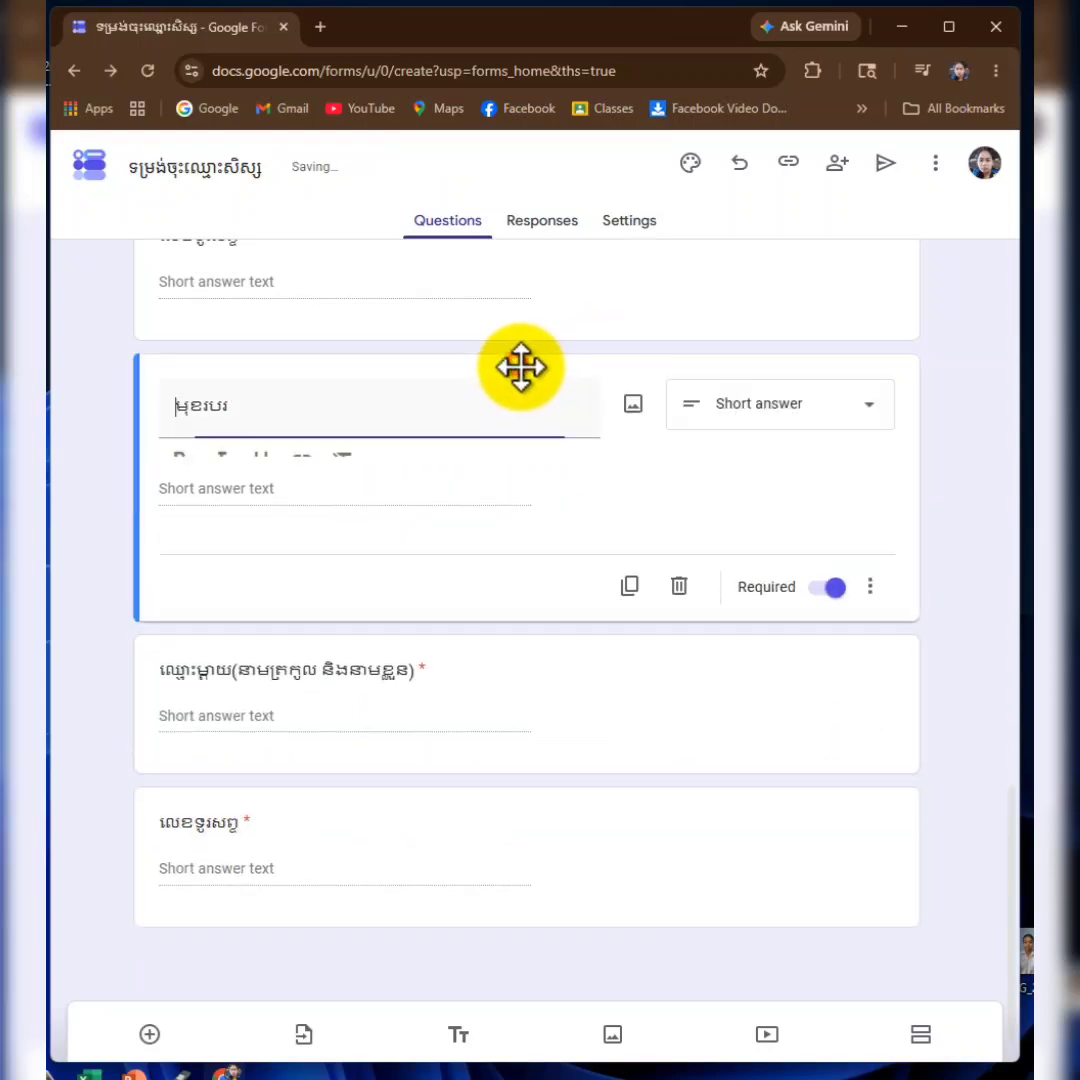
left_click(630, 616)
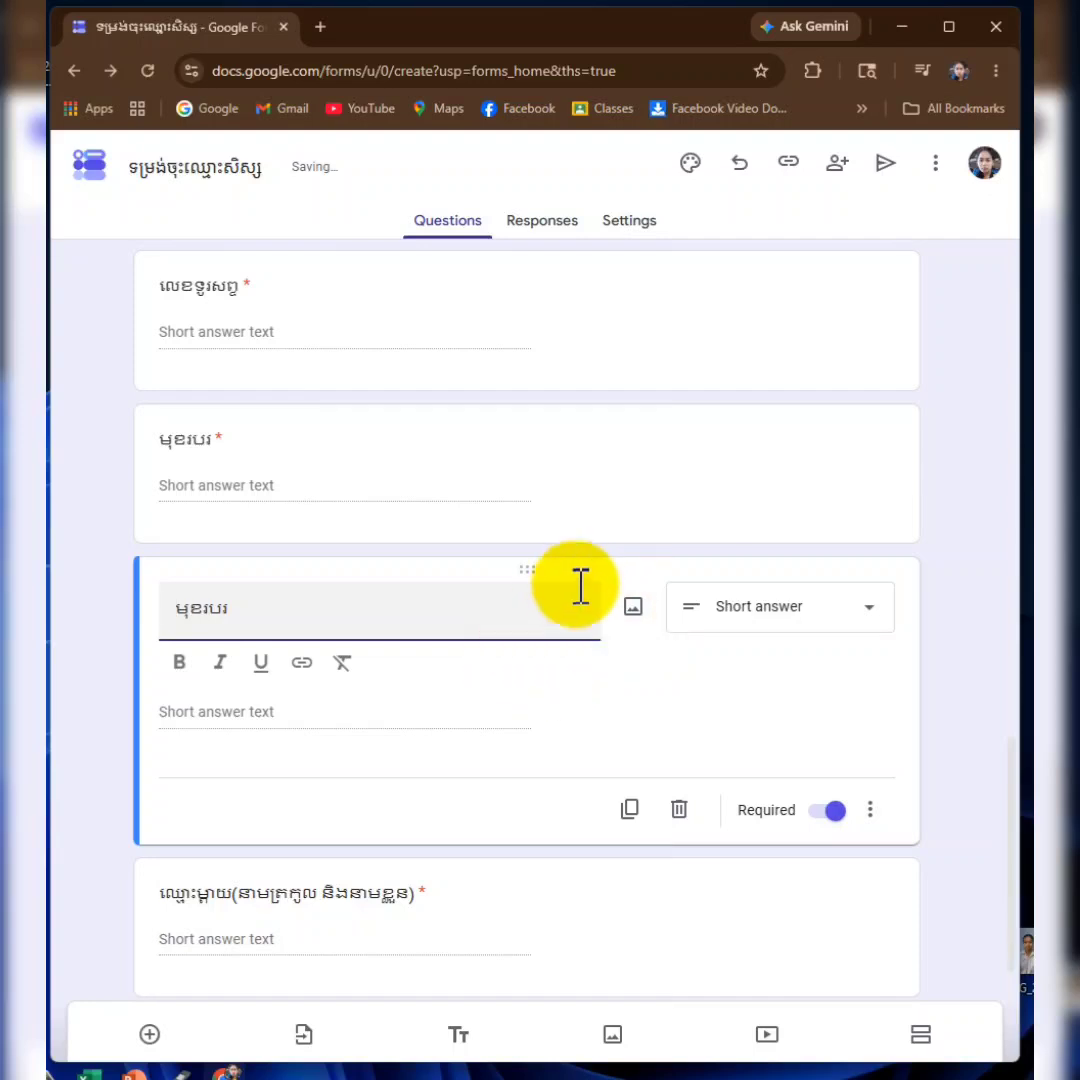
left_click_drag(524, 872, 522, 605)
scroll(510, 690, "down", 1)
left_click_drag(539, 787, 526, 591)
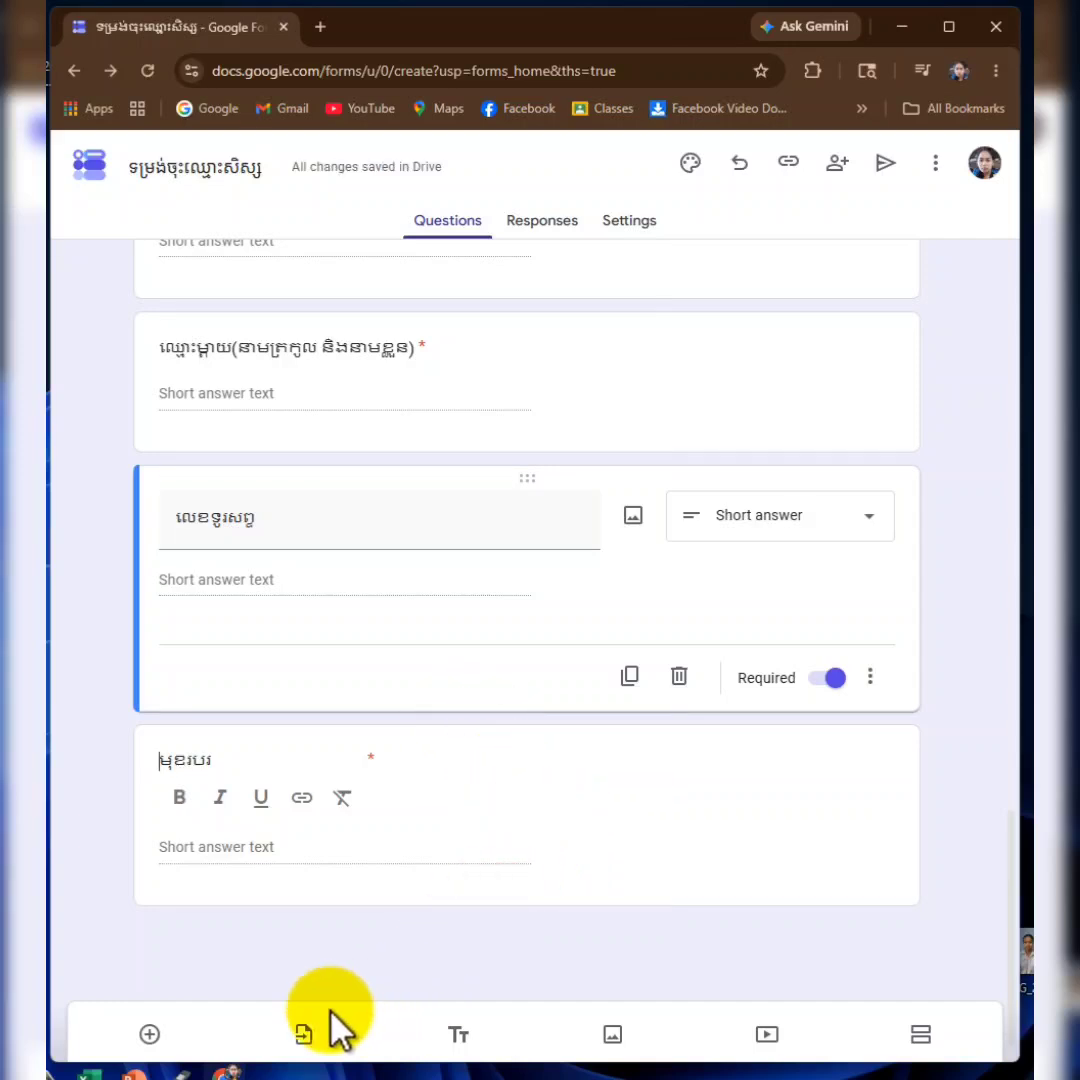
- Add a title block "អាស័យដ្ឋានបច្ចុប្បន្ន" below the mother's phone number question
left_click(460, 1036)
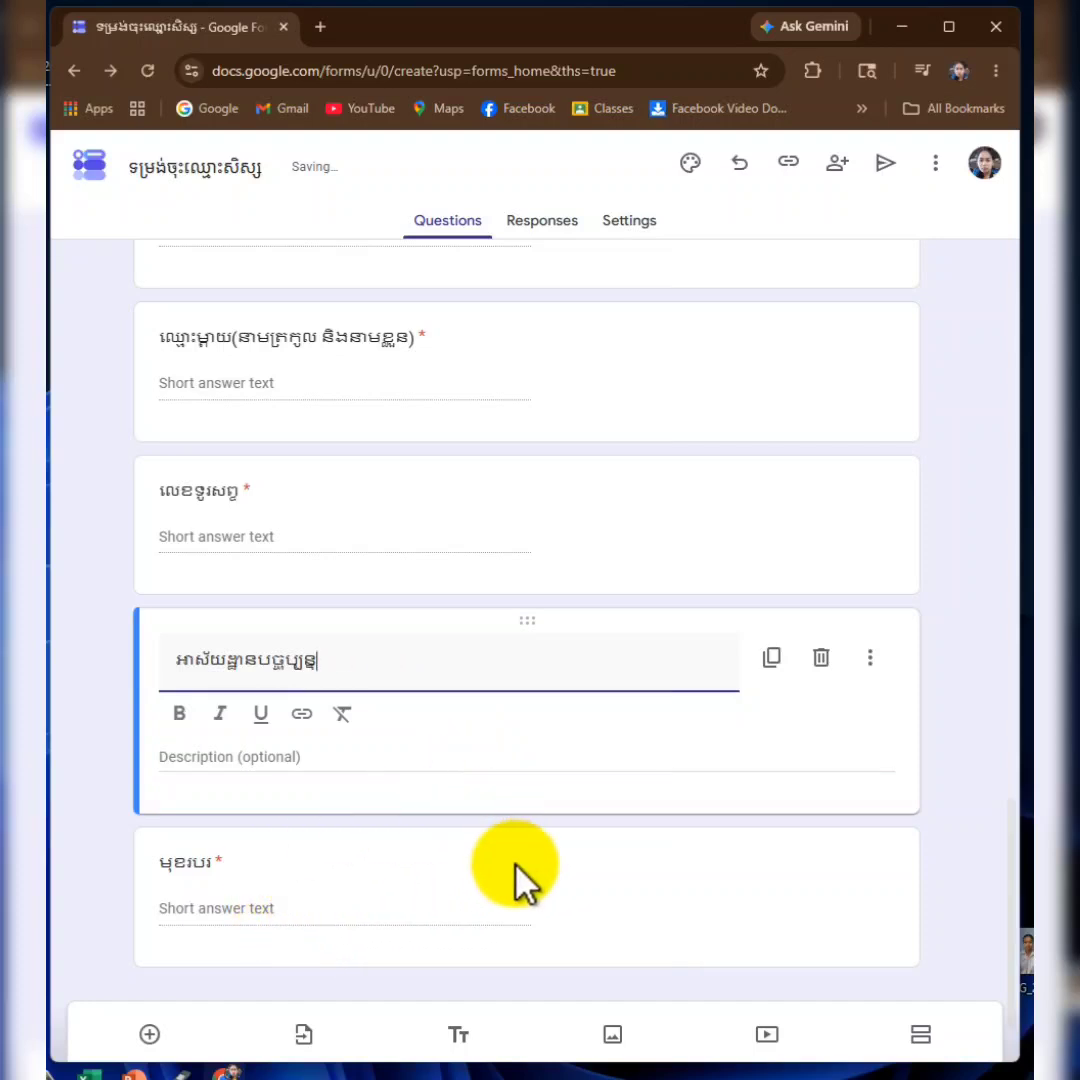
- Move the mother's occupation question "មុខរបរ" above the current address title block
left_click_drag(523, 838, 499, 569)
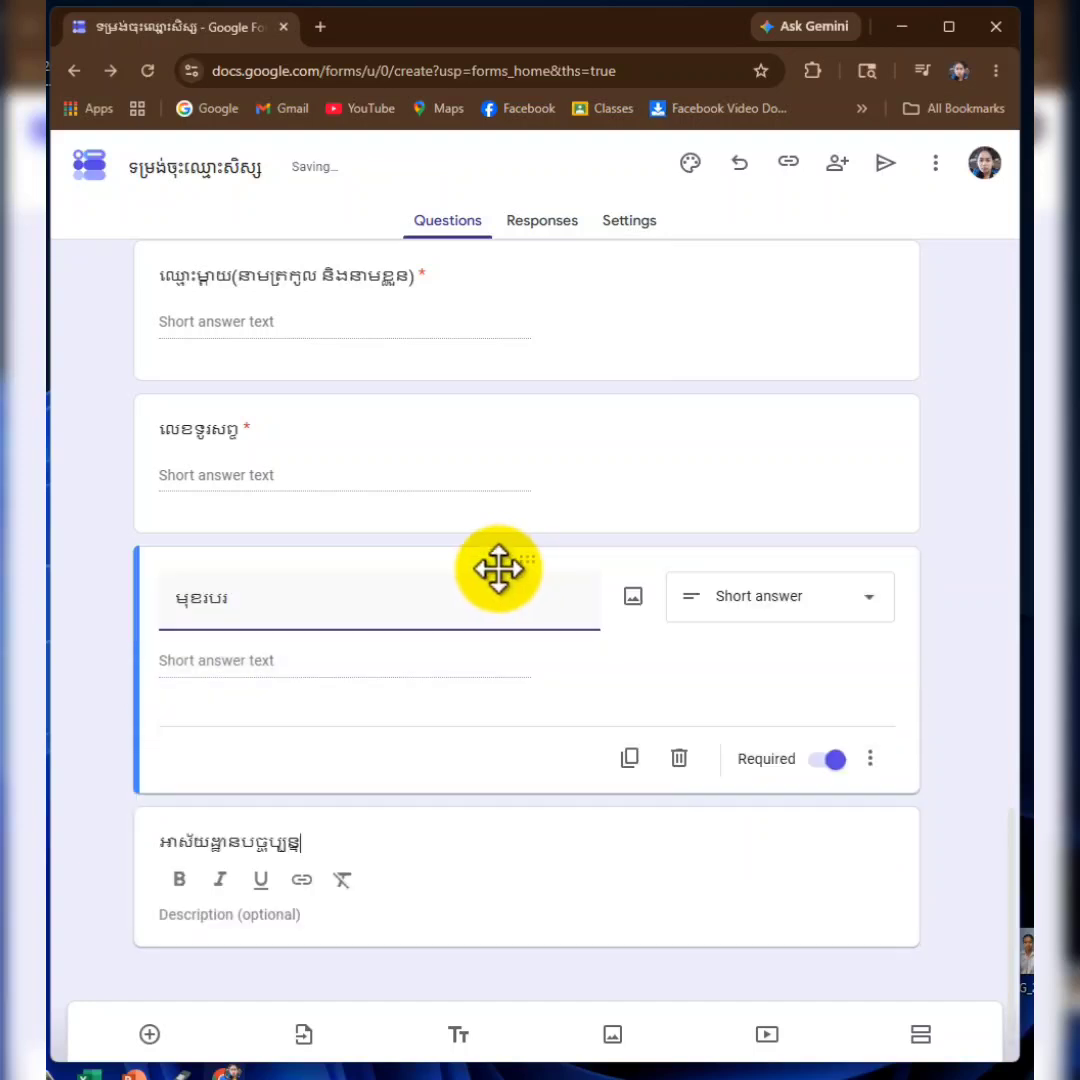
left_click(430, 885)
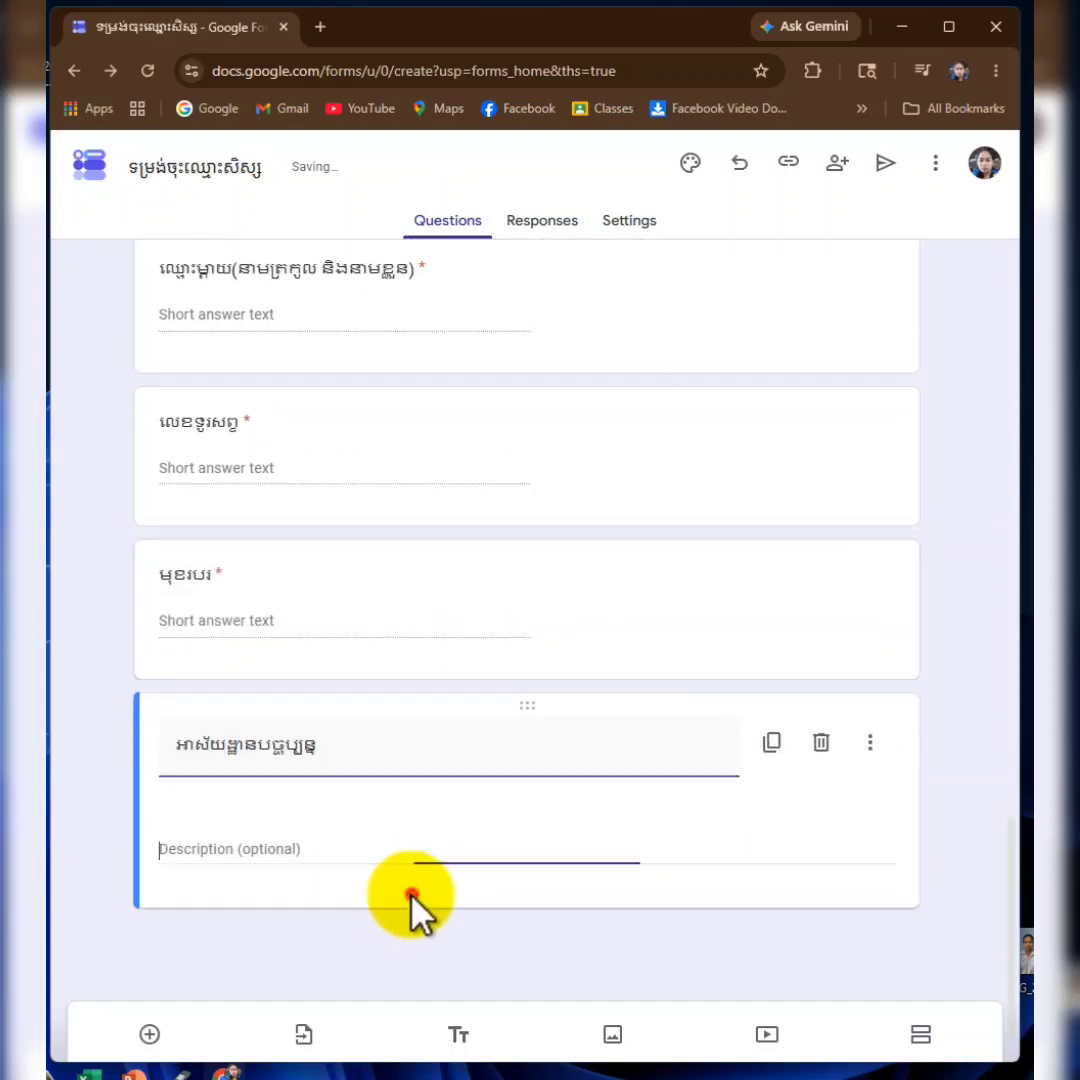
- Add a required short-answer question "ភូមិ" below the current address title block
left_click(149, 1035)
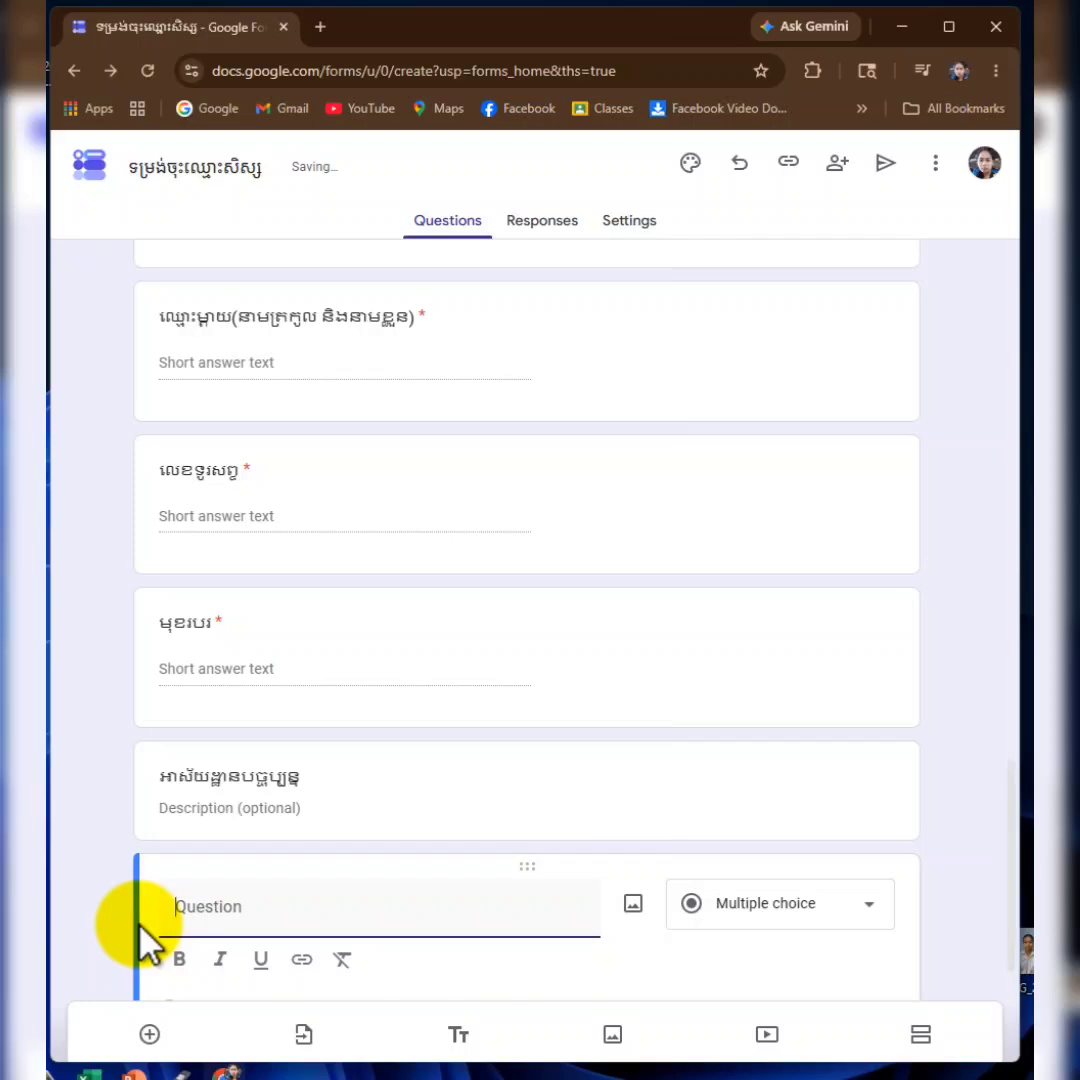
scroll(280, 880, "down", 3)
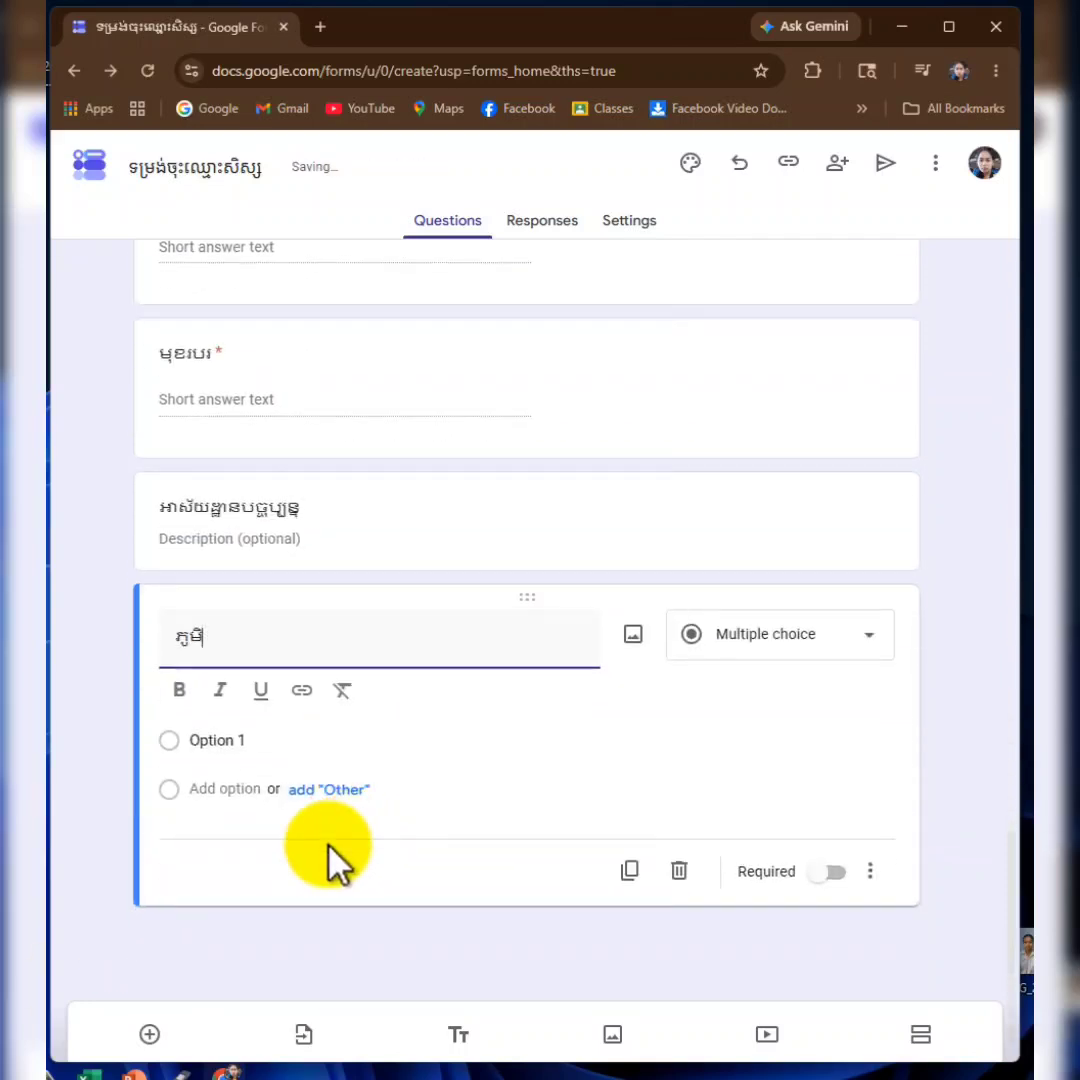
left_click(716, 645)
left_click(745, 405)
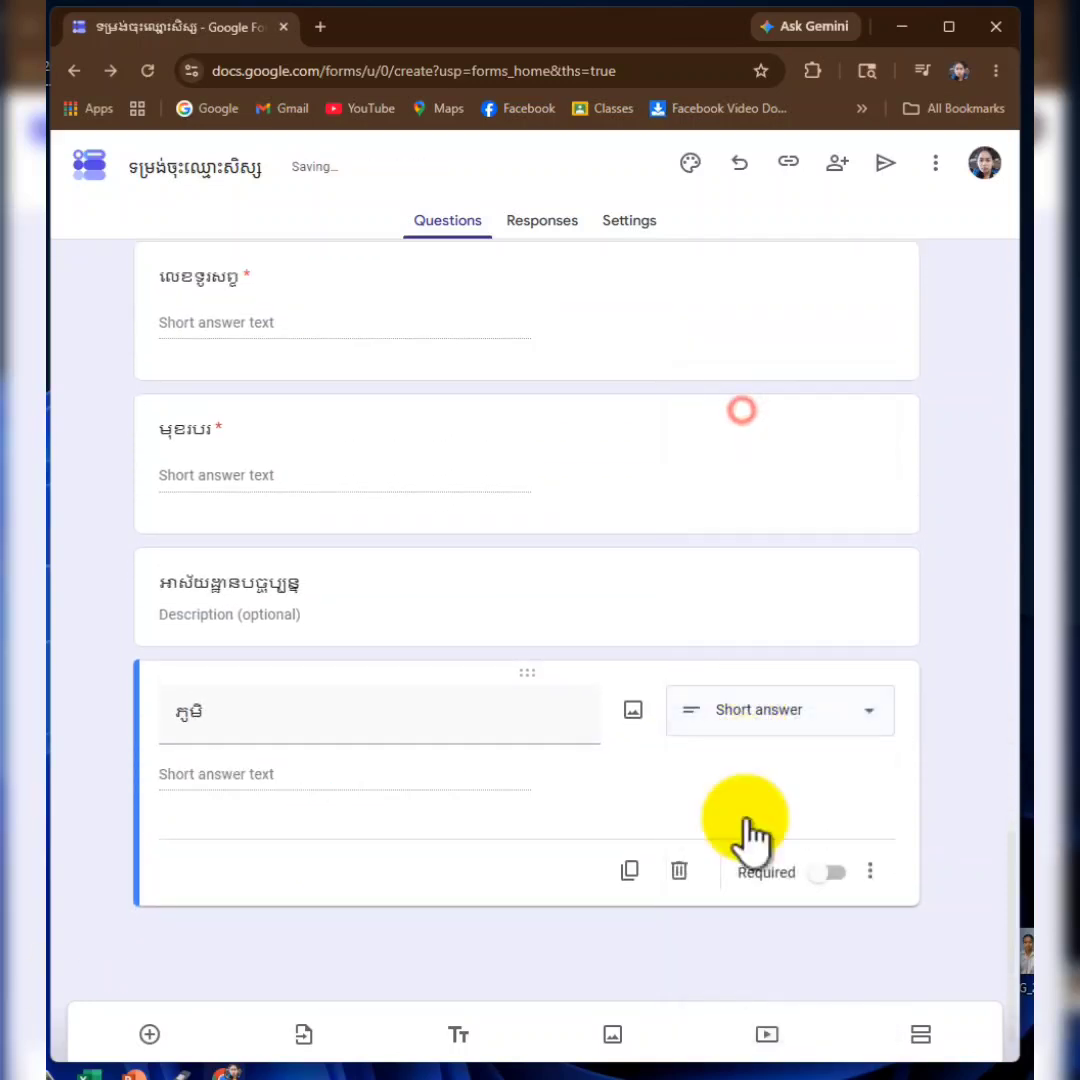
left_click(835, 873)
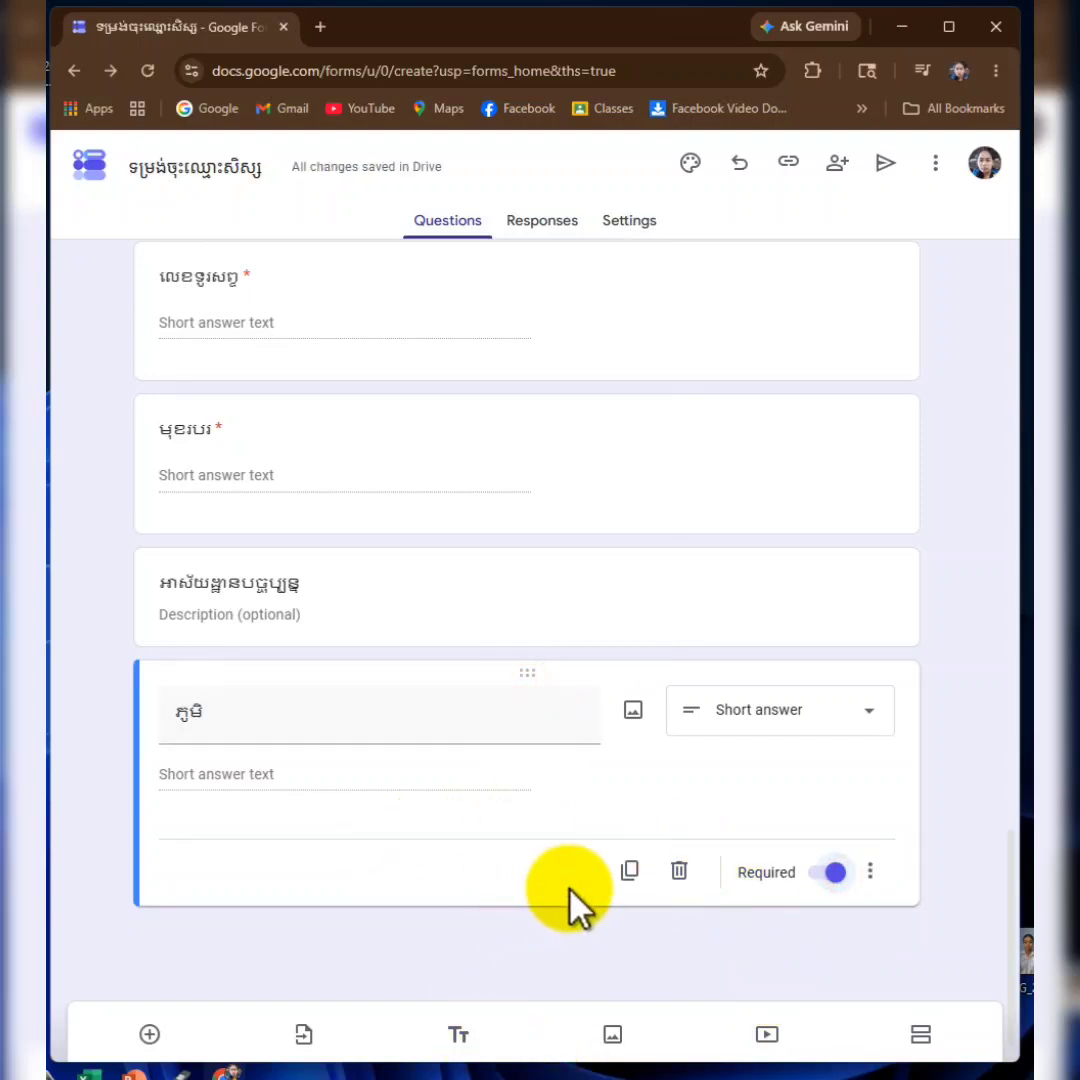
- Duplicate the current address question "ភូមិ" and retitle the copy "ឃុំ"
left_click(630, 871)
left_click_drag(241, 868, 146, 881)
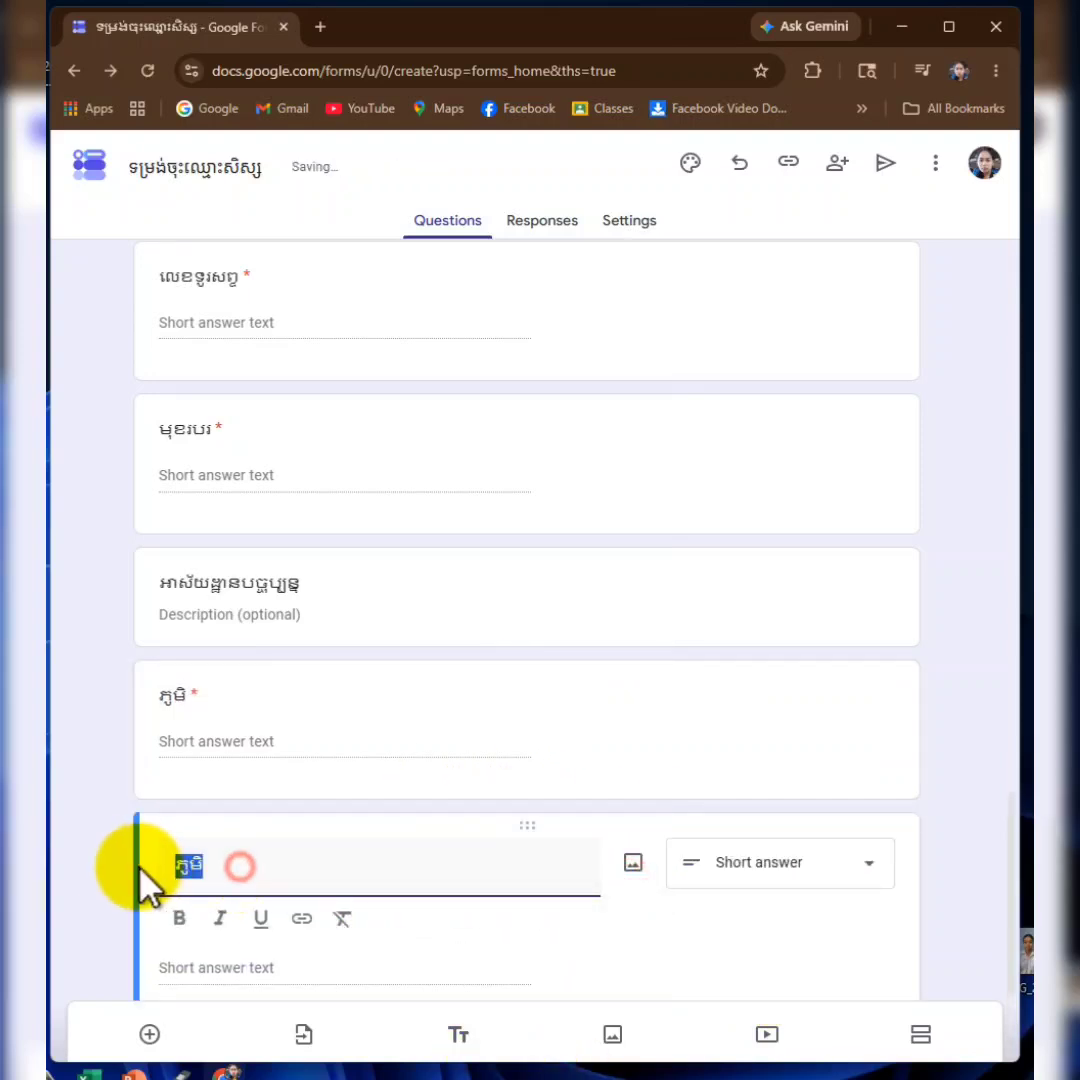
type("ឃុំ")
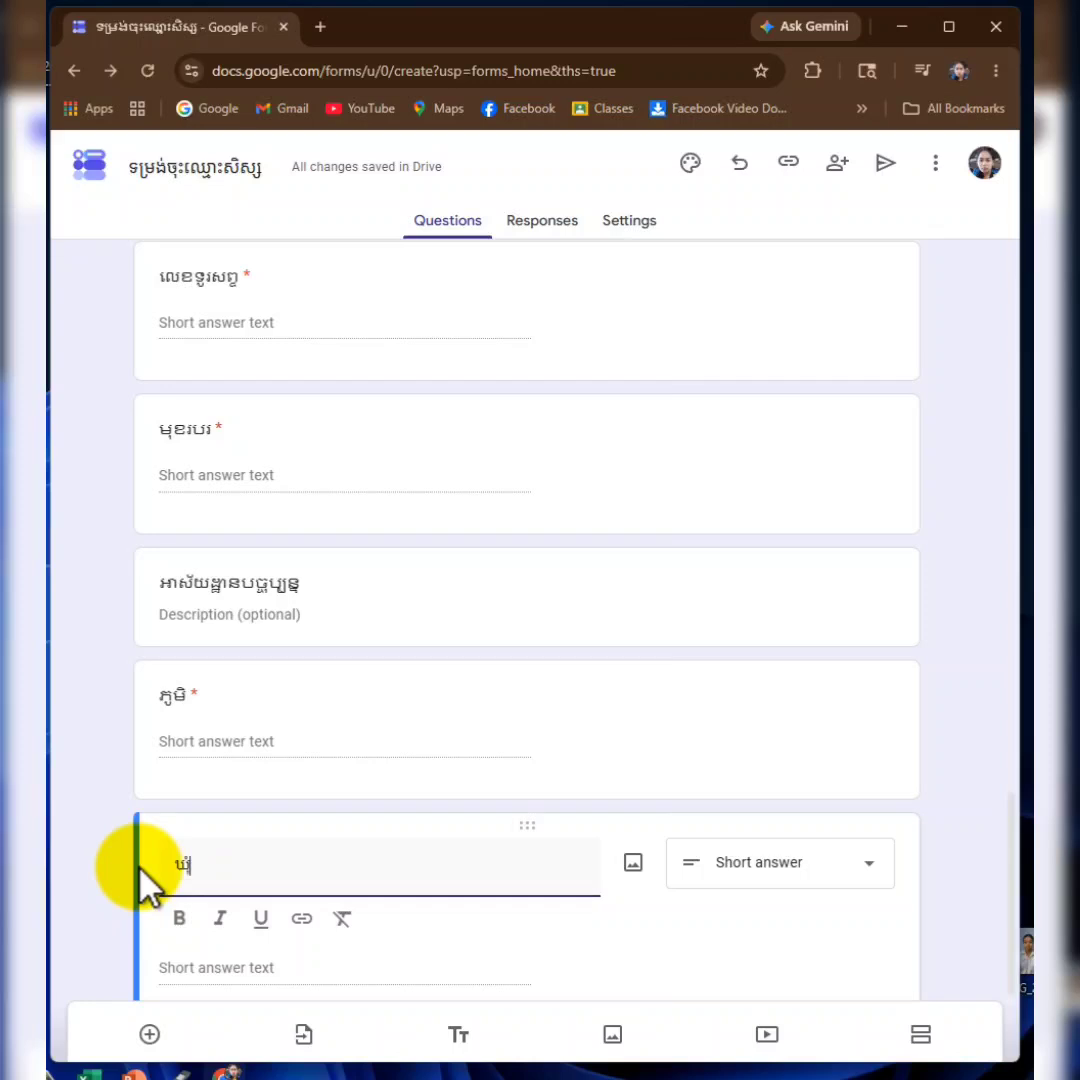
- Duplicate the current address question "ឃុំ" and retitle the copy "ស្រុក"
scroll(763, 915, "down", 2)
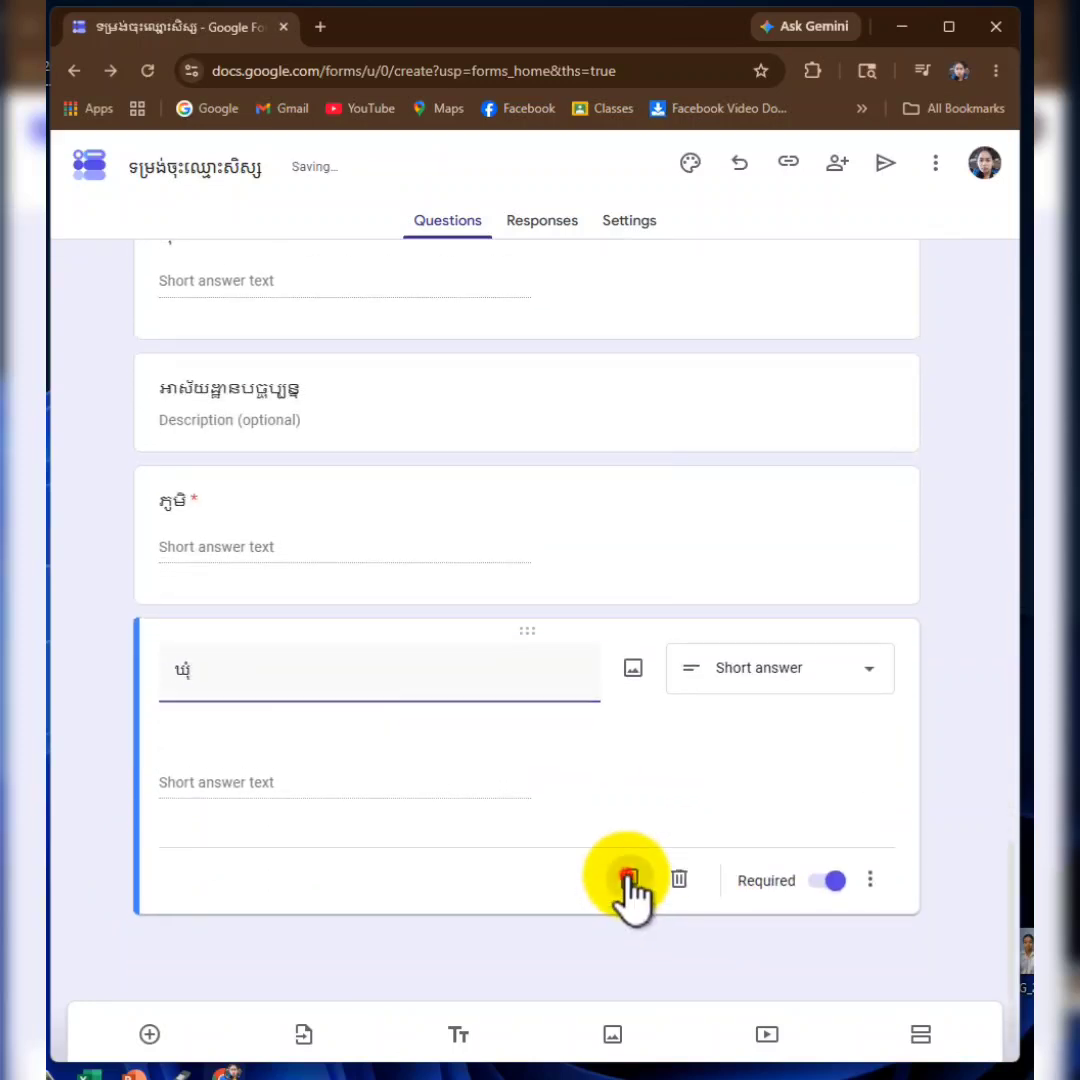
left_click(628, 873)
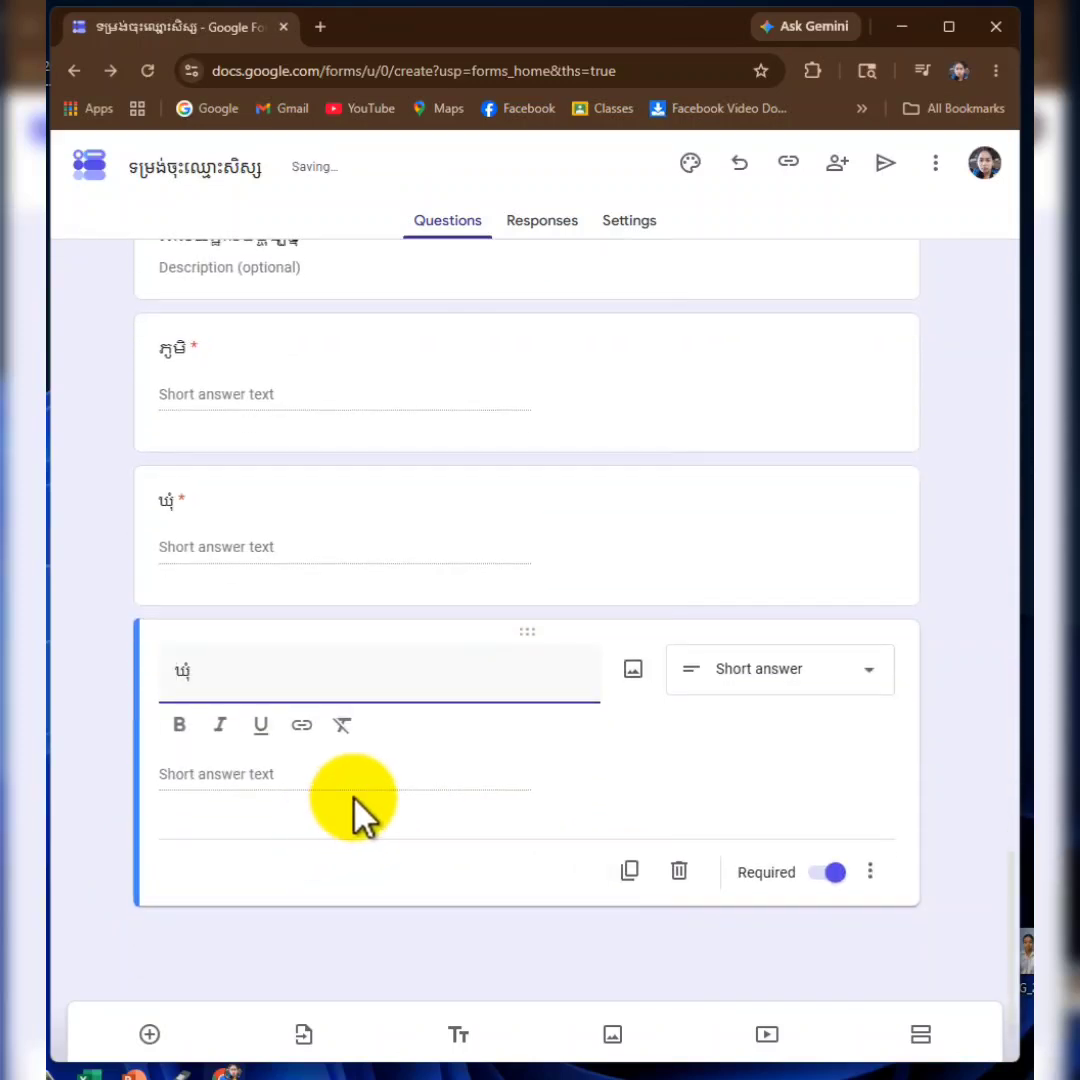
left_click_drag(217, 662, 151, 662)
type("ស្រុក")
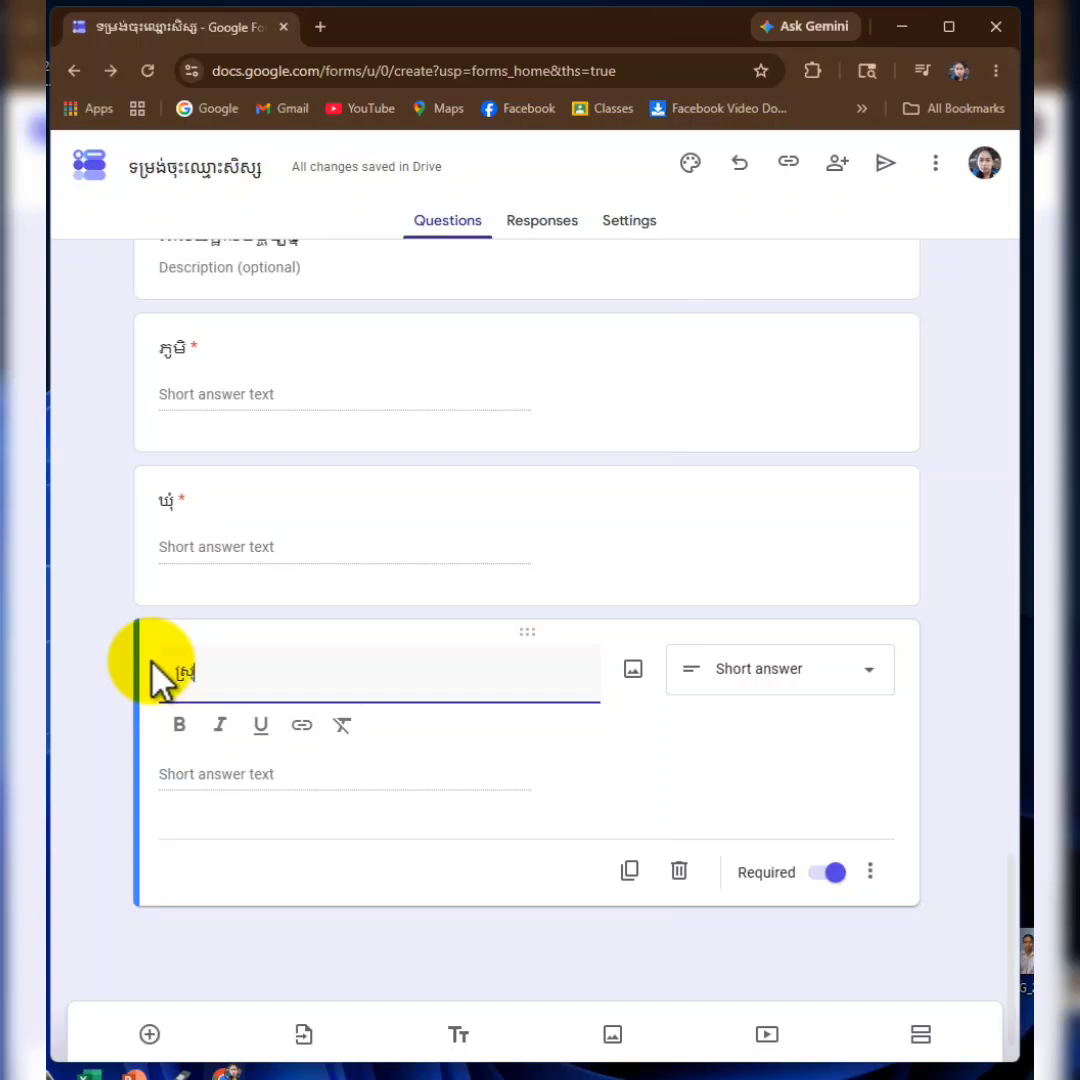
- Duplicate the current address question "ស្រុក" and retitle the copy "ខេត្ត"
left_click(629, 870)
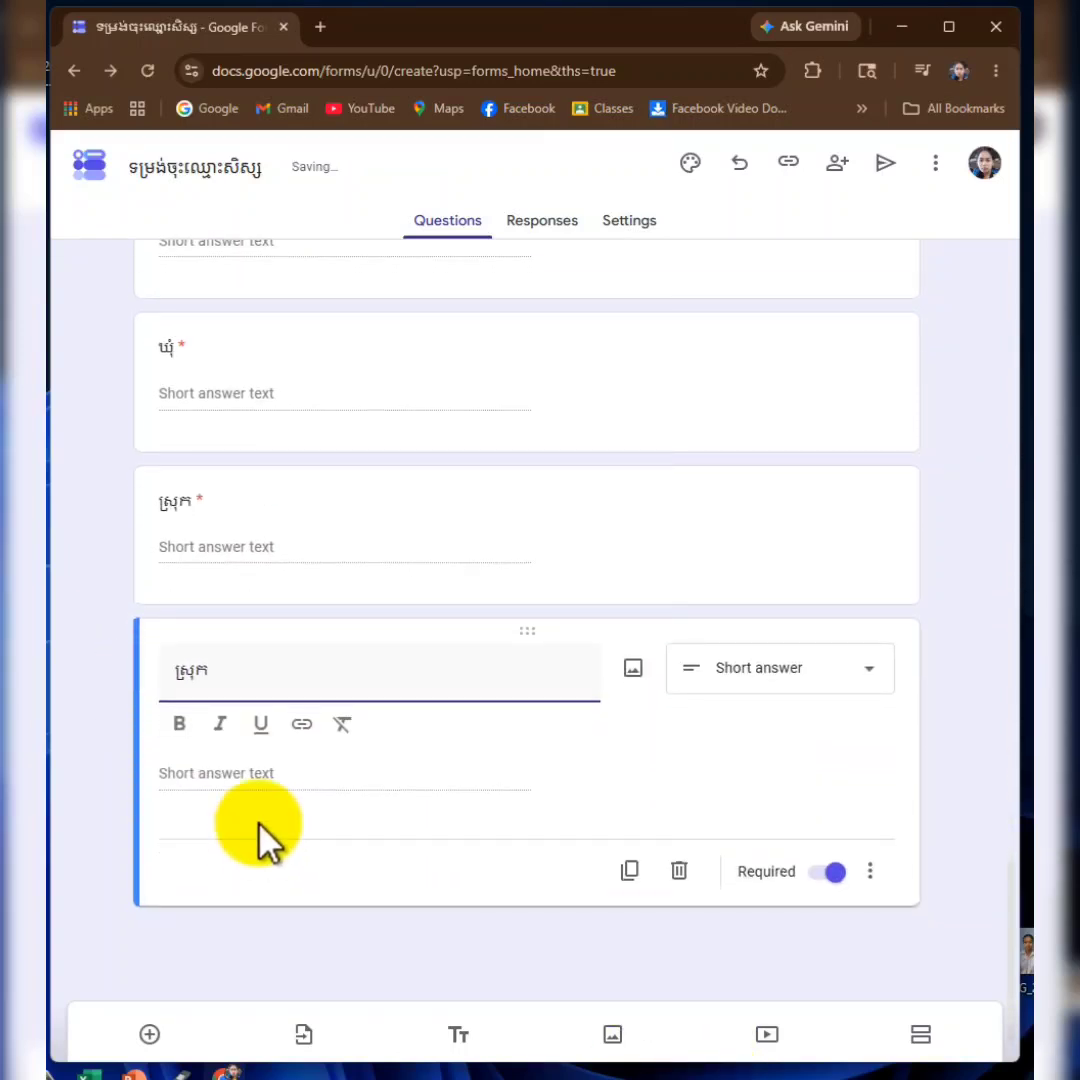
left_click_drag(222, 669, 178, 670)
type("ខេត្ត")
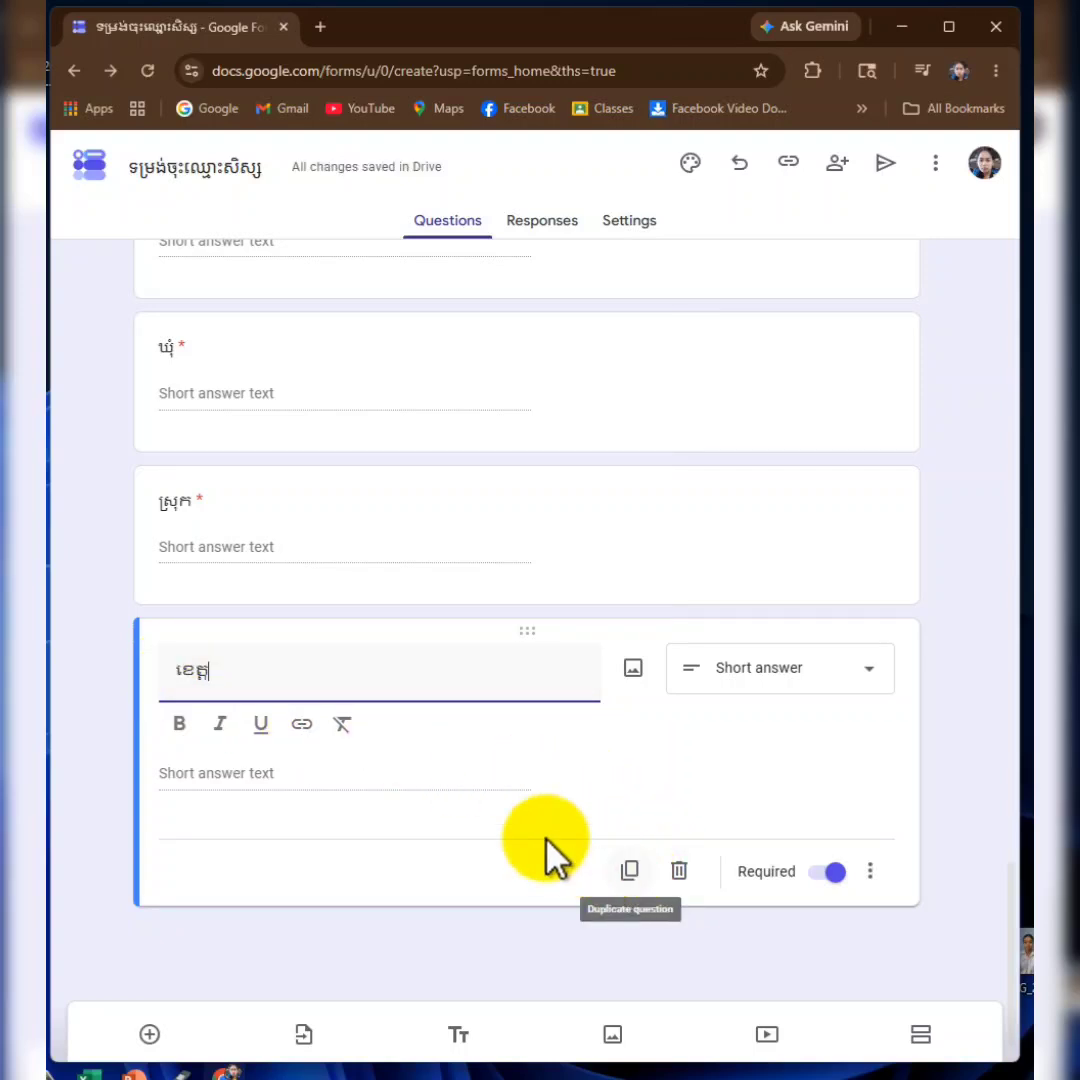
left_click(599, 781)
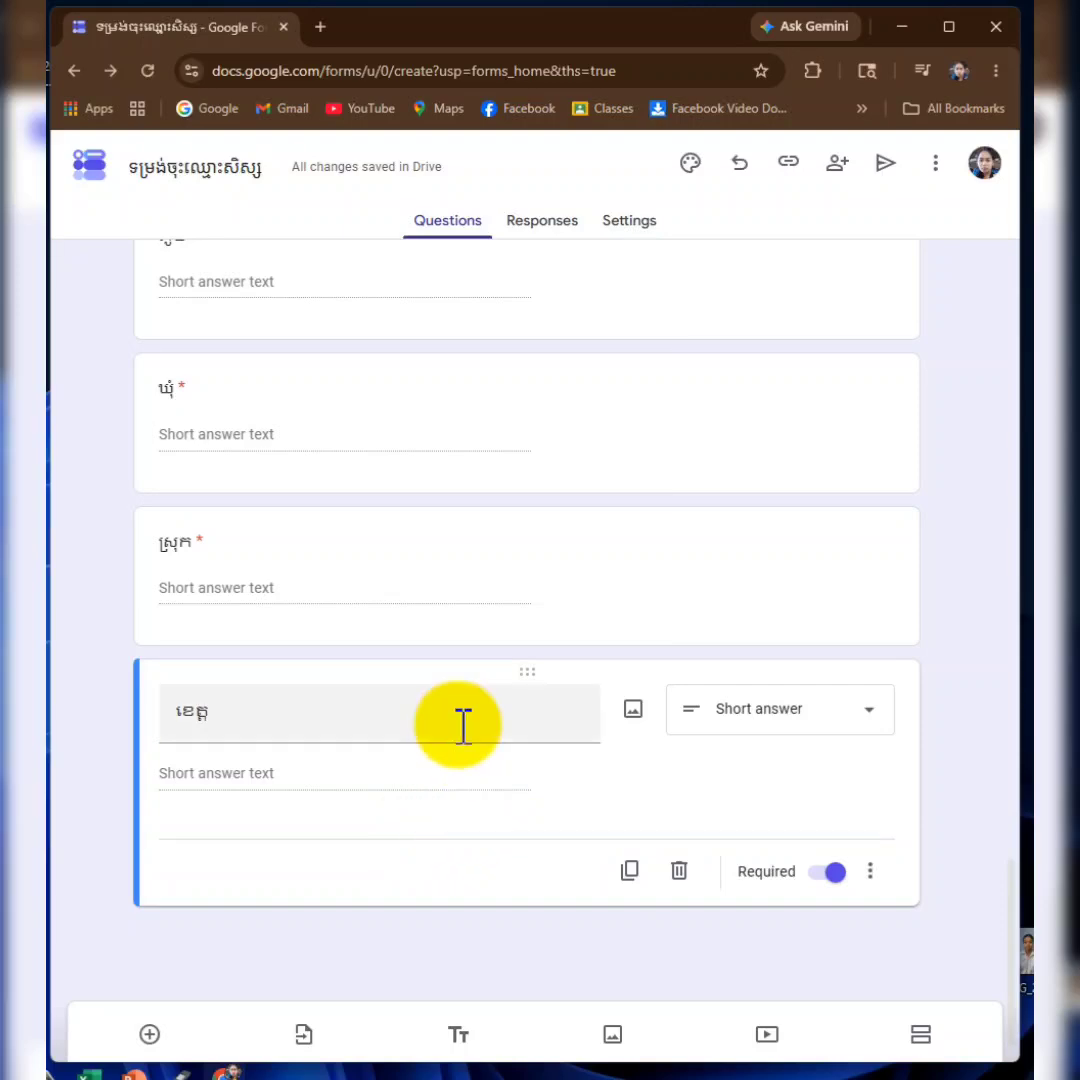
- Review the whole form from its title through the student, birthplace, guardian and current address questions
scroll(558, 725, "up", 10)
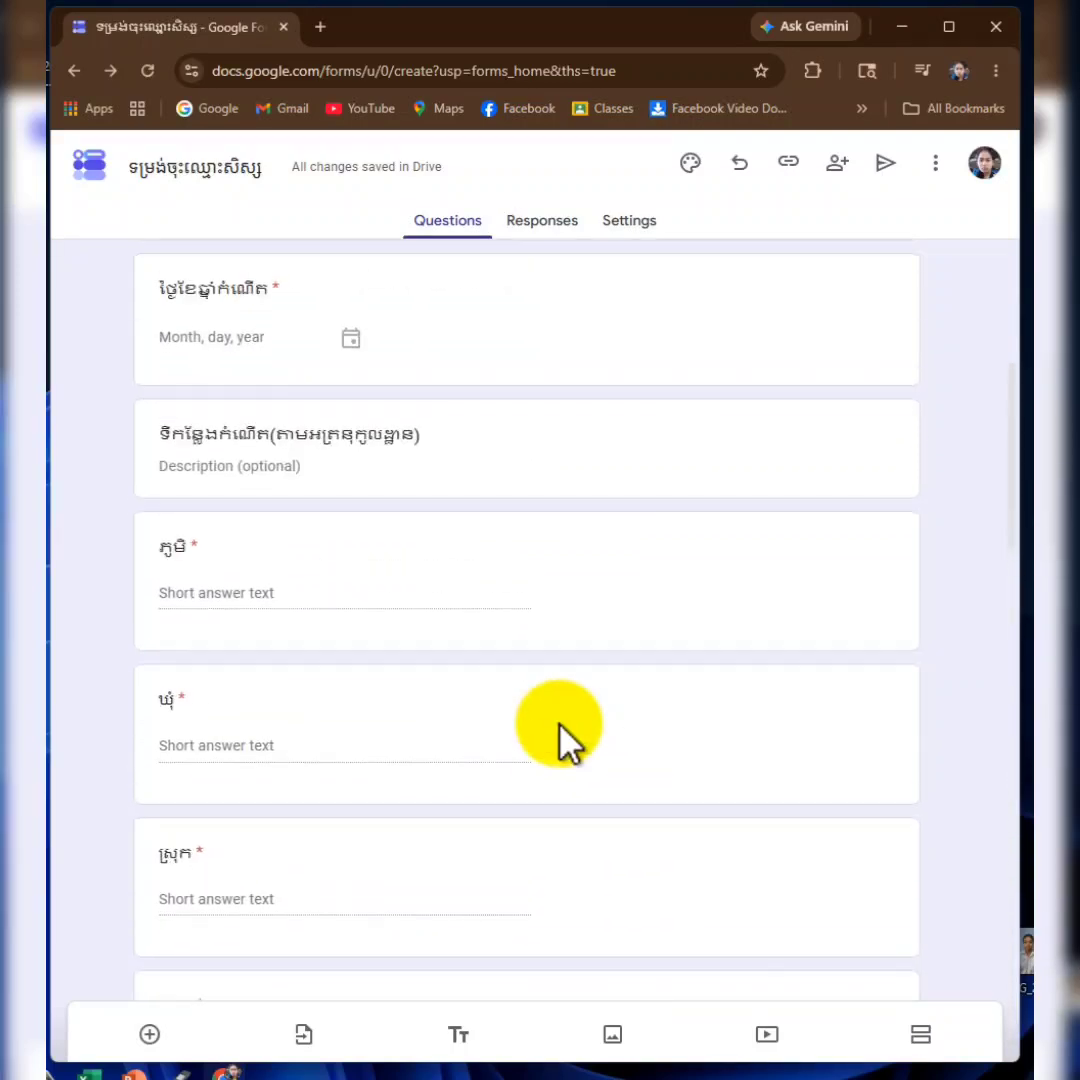
scroll(615, 600, "down", 10)
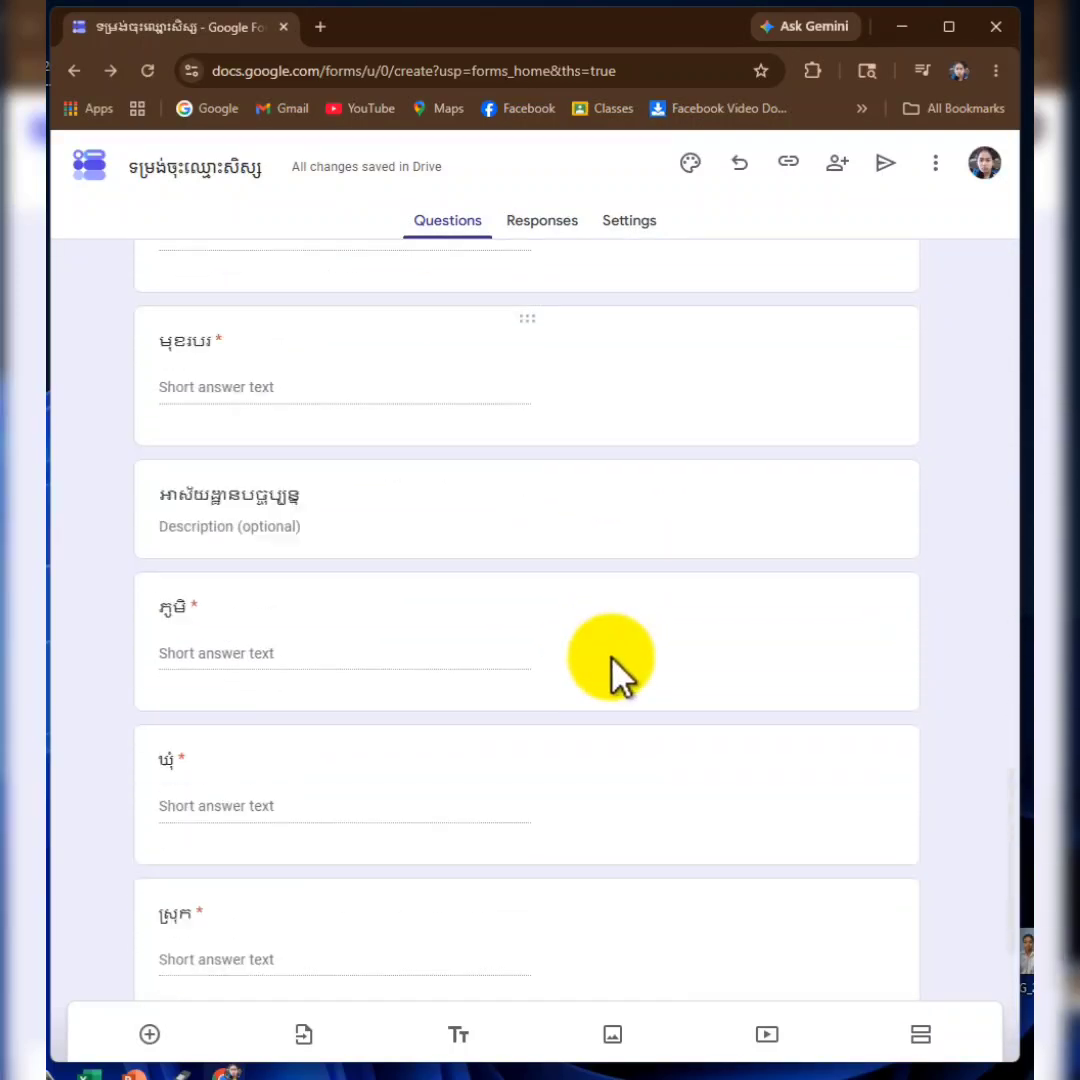
scroll(681, 620, "up", 10)
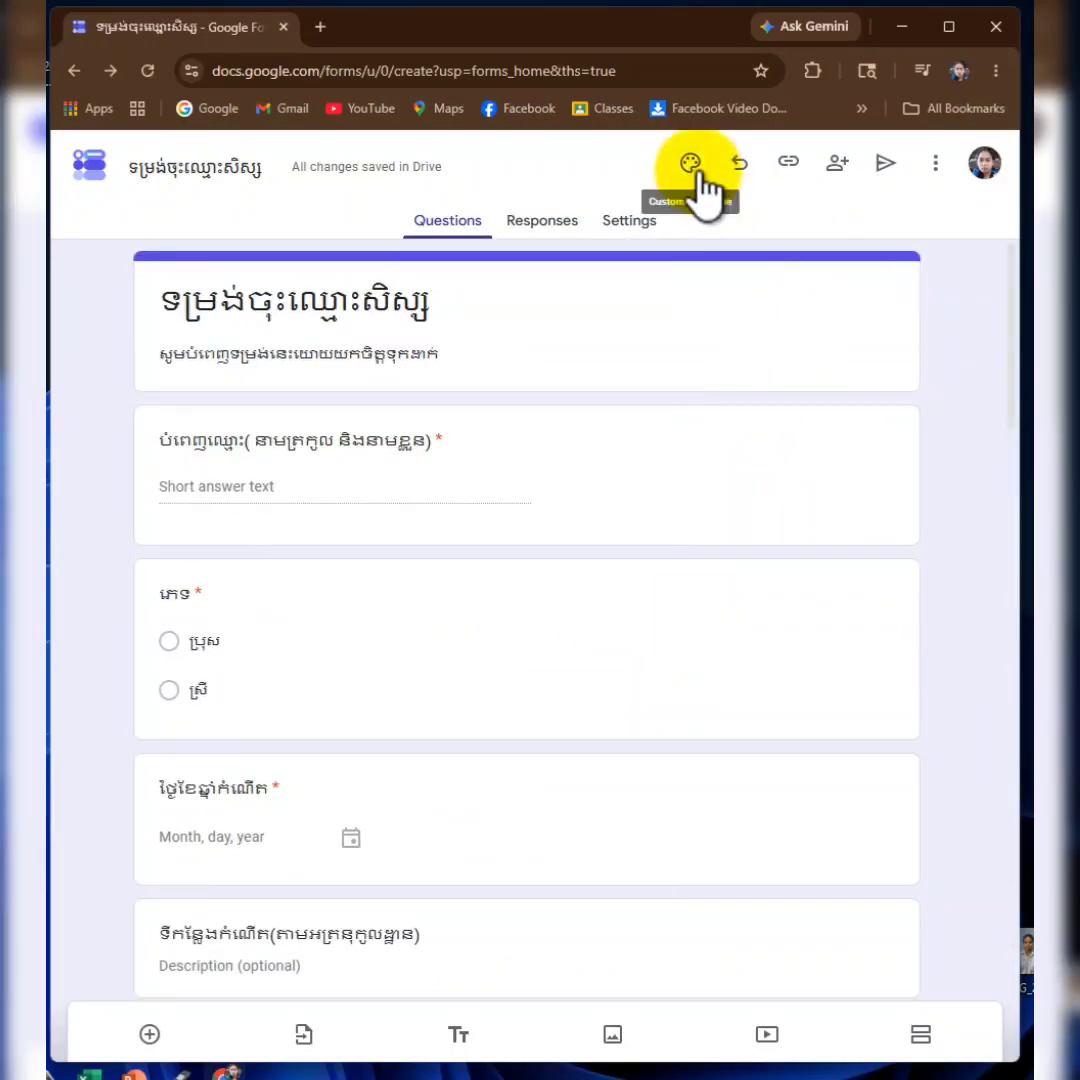
scroll(455, 300, "down", 5)
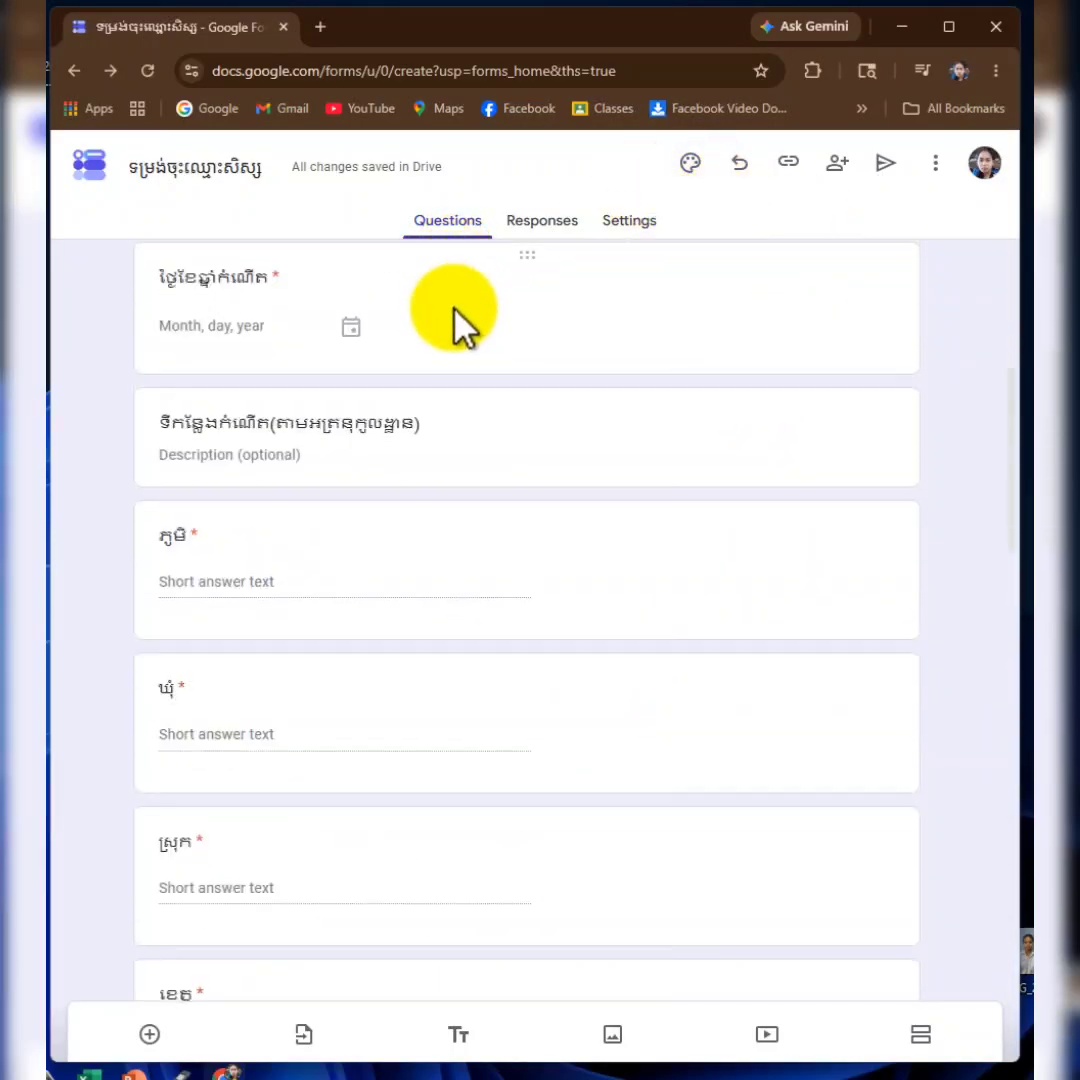
scroll(350, 335, "up", 5)
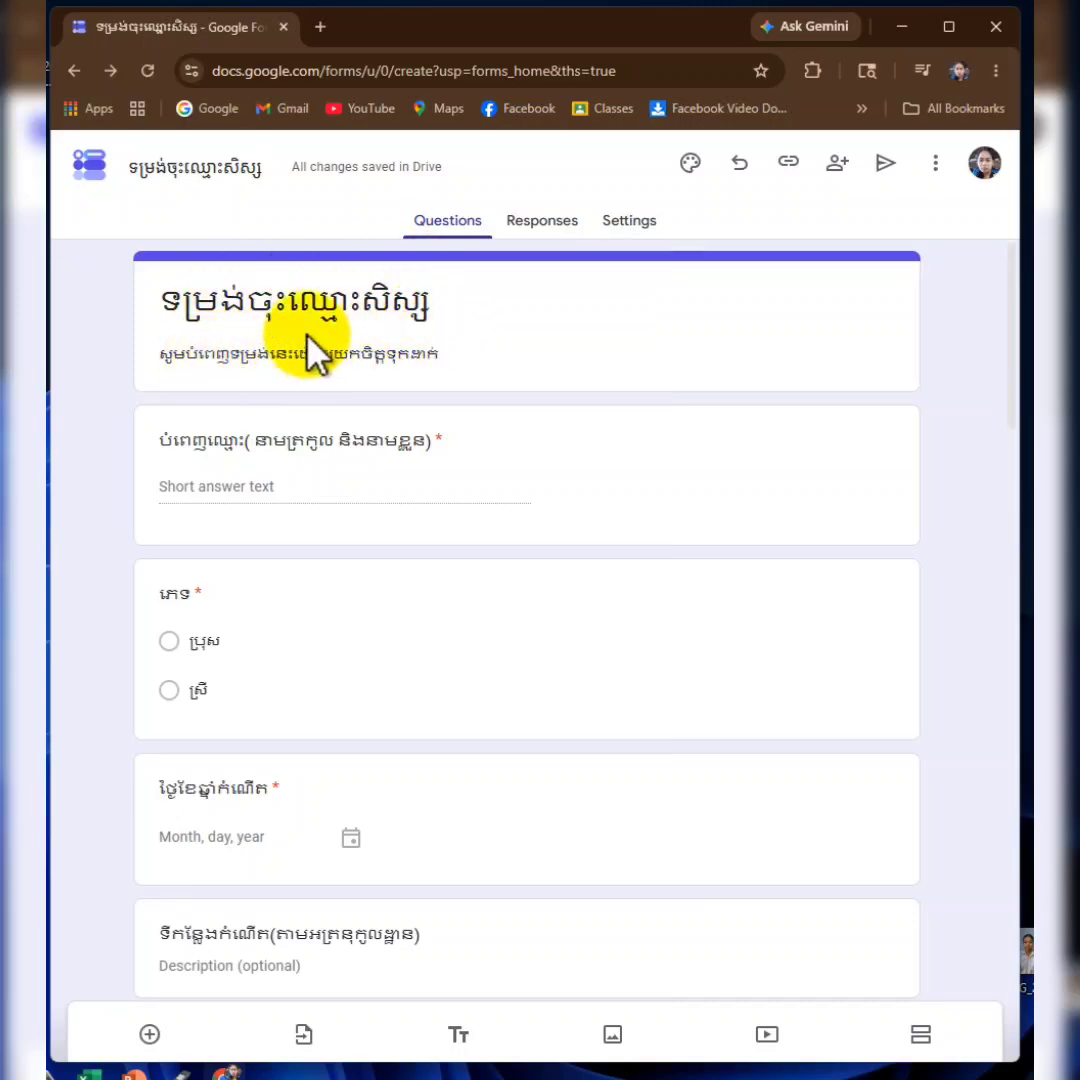
scroll(441, 410, "down", 20)
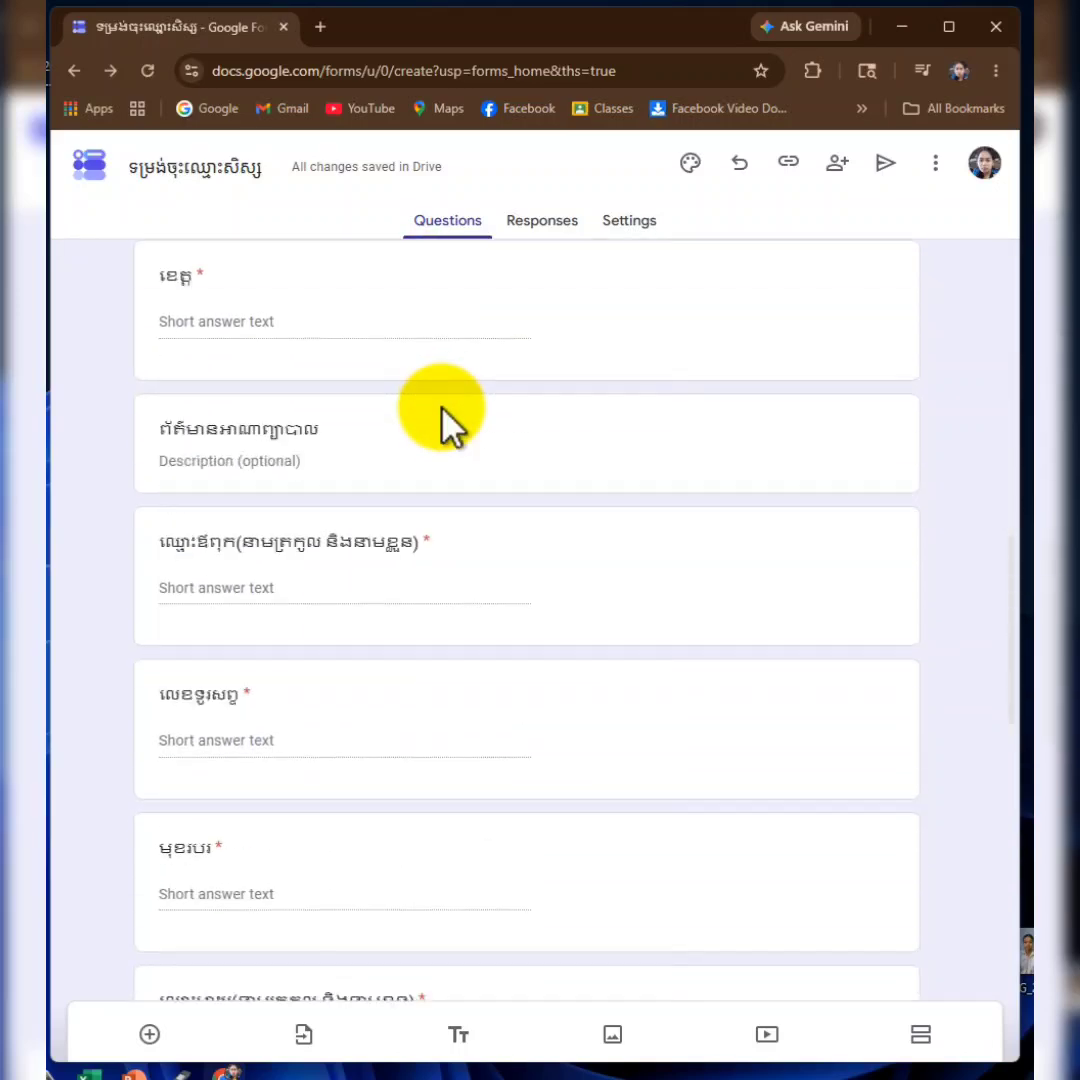
scroll(441, 410, "down", 3)
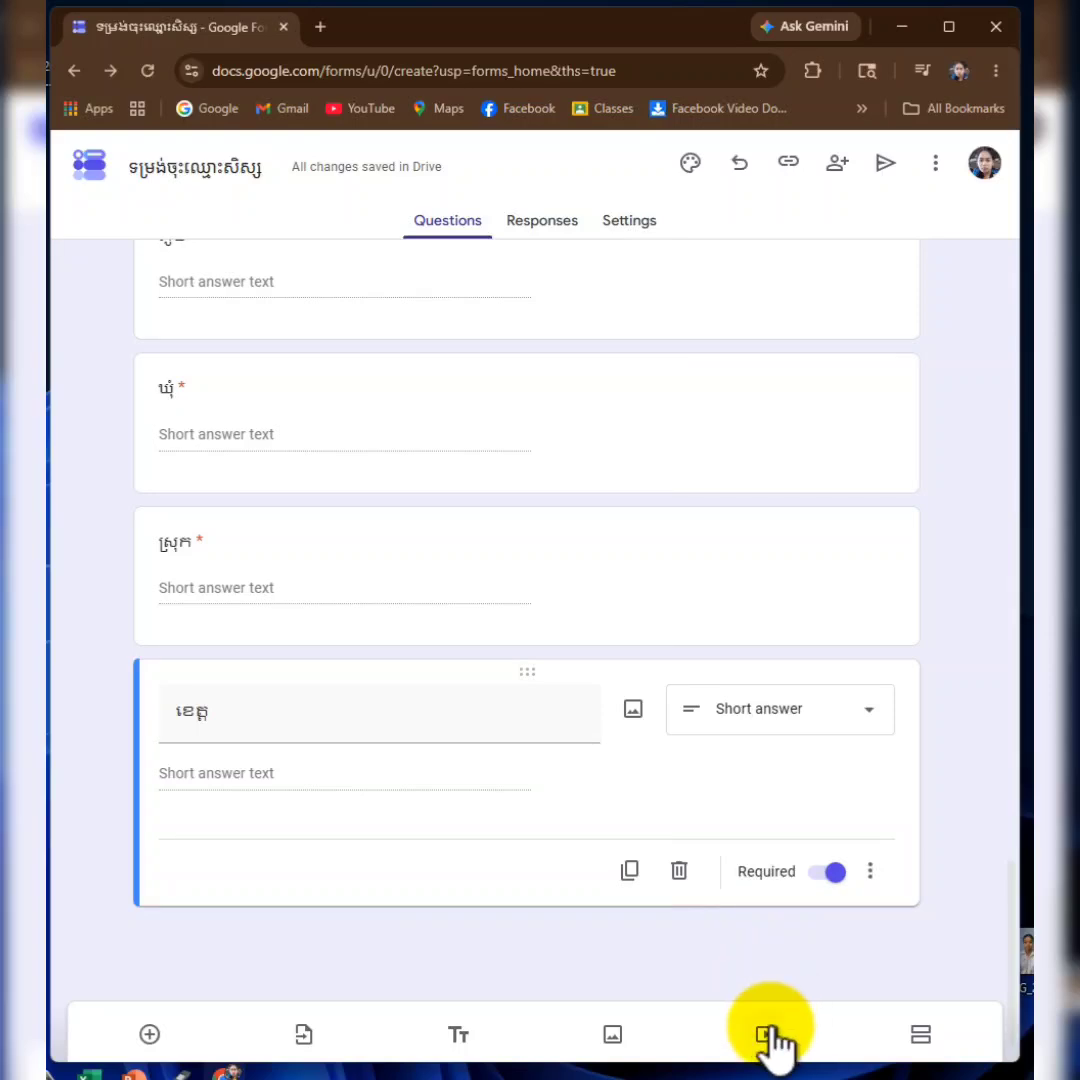
scroll(313, 640, "up", 15)
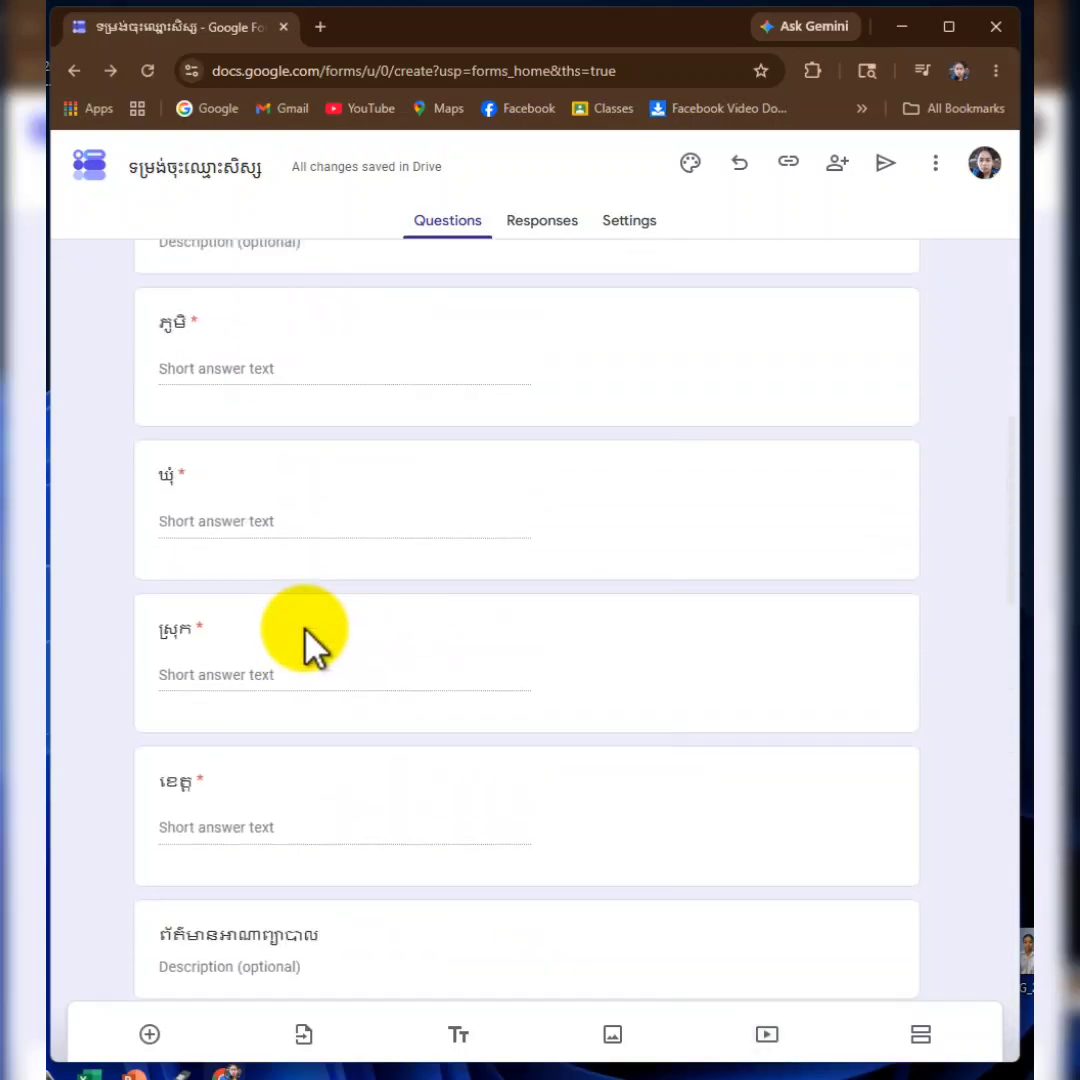
scroll(305, 629, "up", 3)
scroll(305, 629, "down", 5)
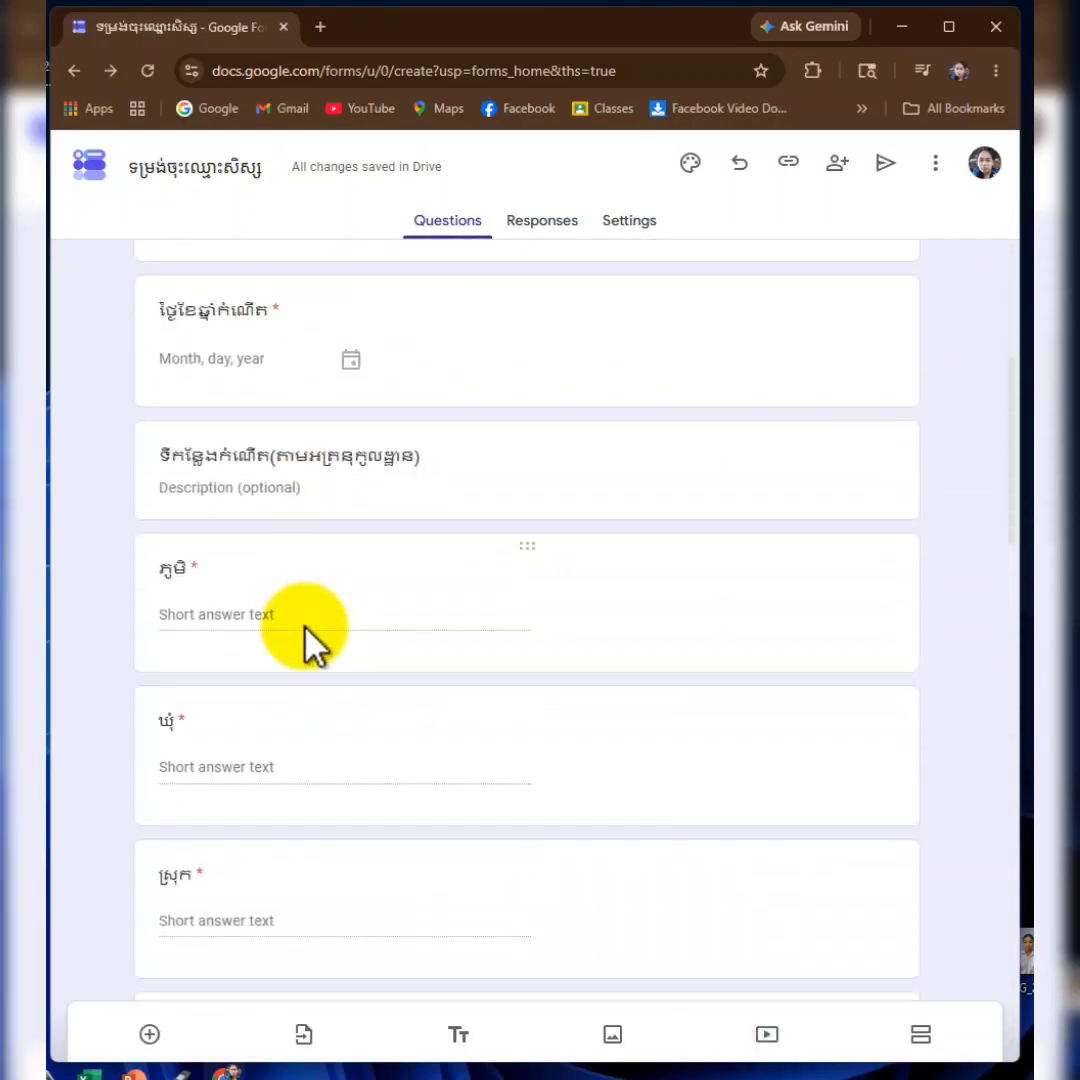
scroll(361, 639, "down", 8)
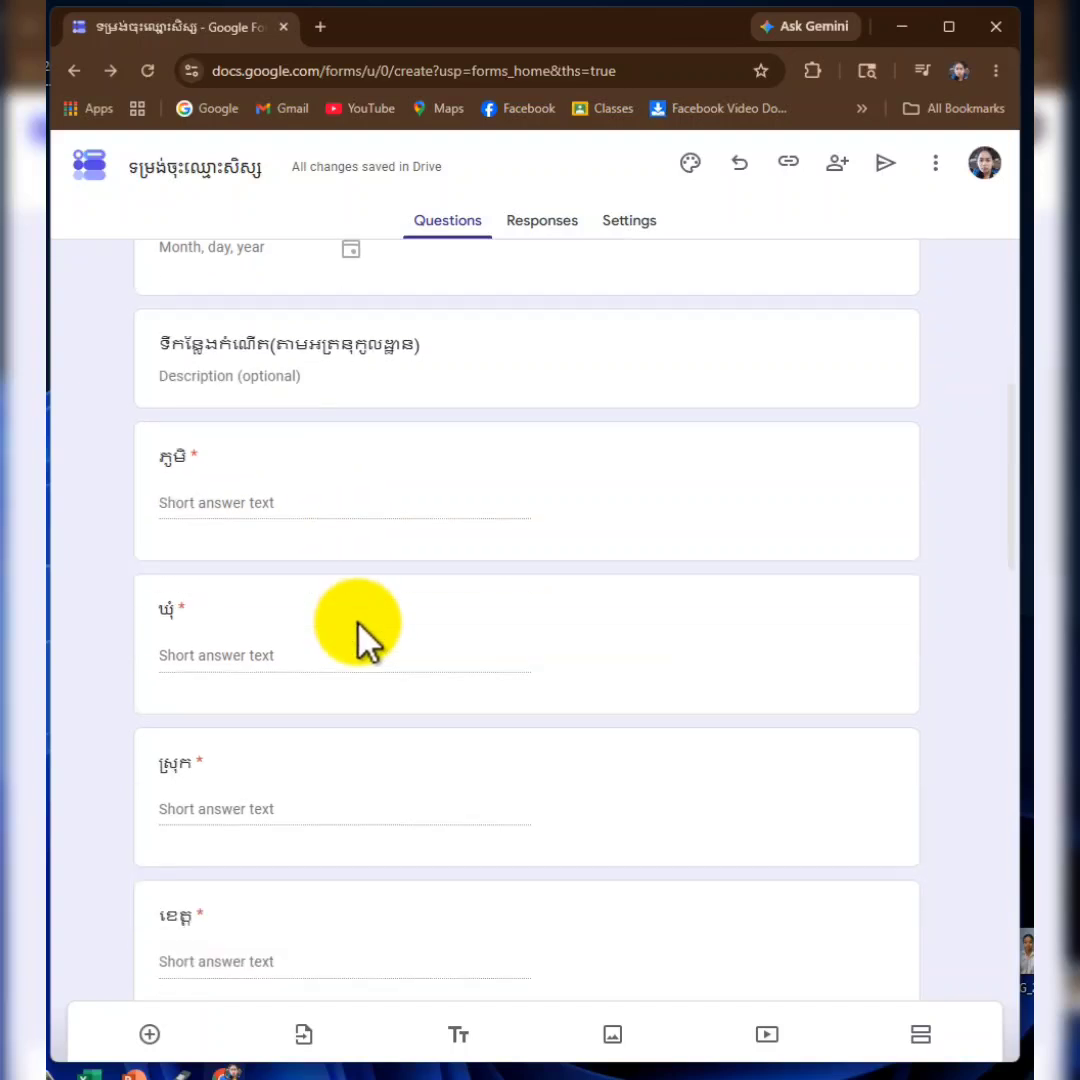
scroll(301, 713, "down", 6)
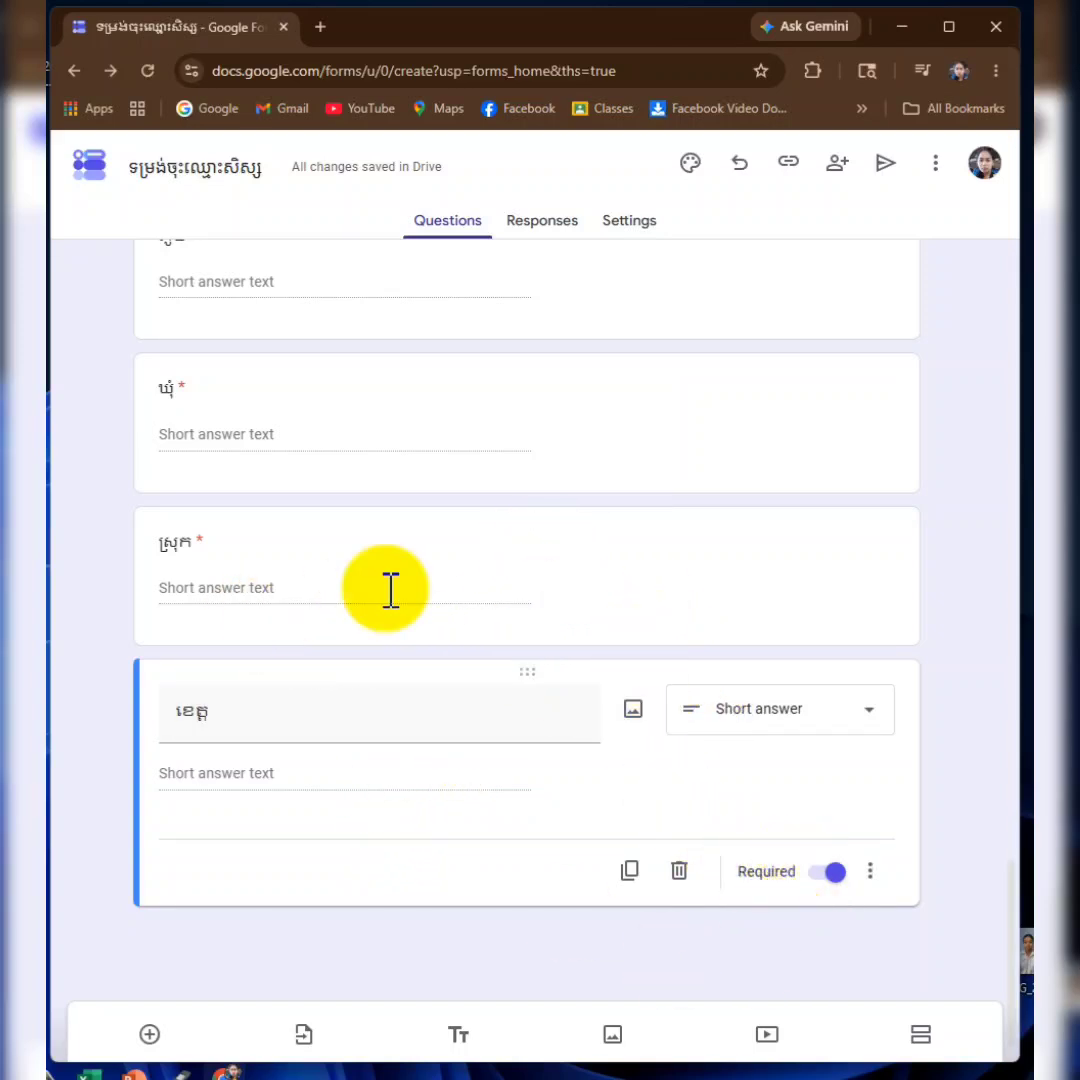
scroll(398, 446, "up", 15)
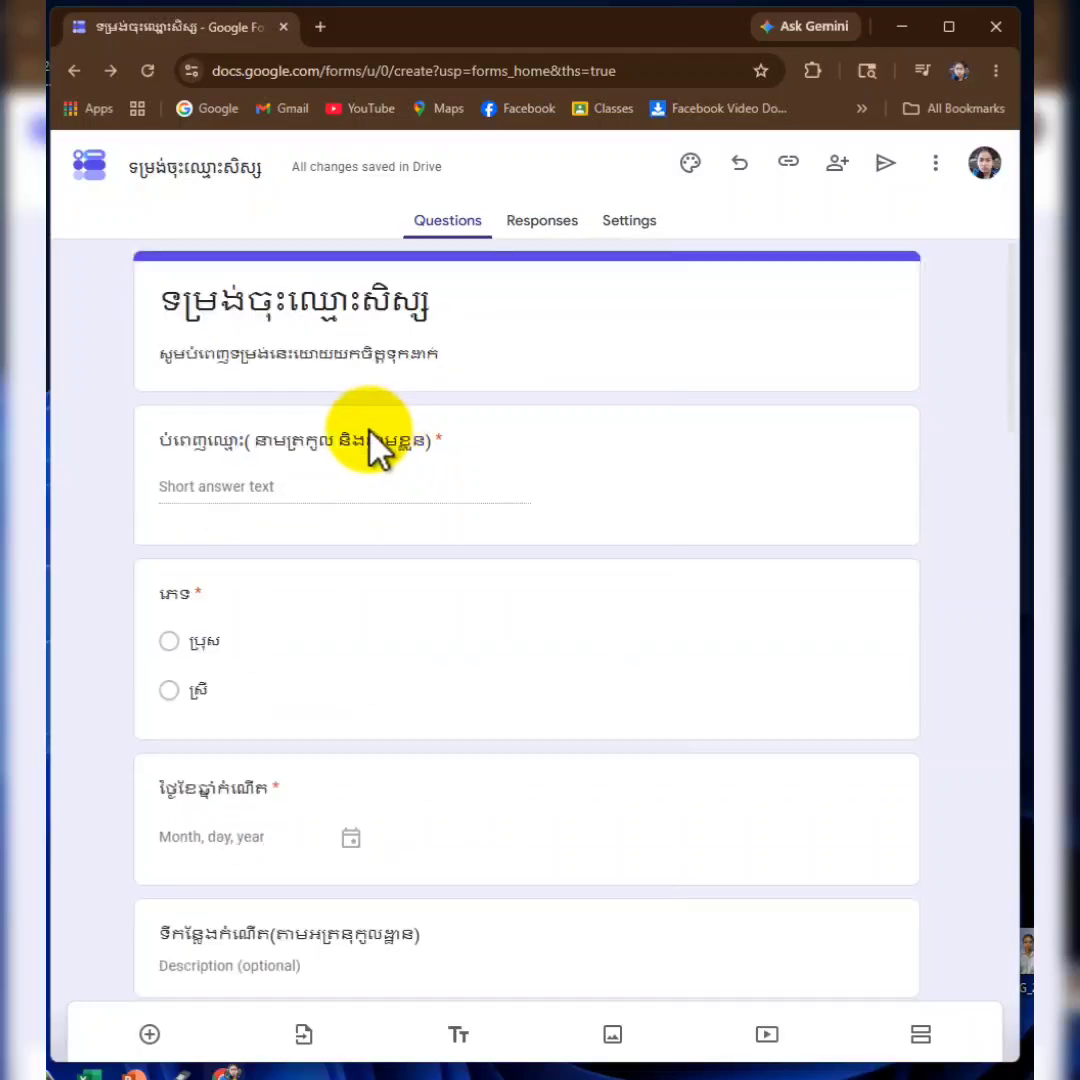
left_click(622, 312)
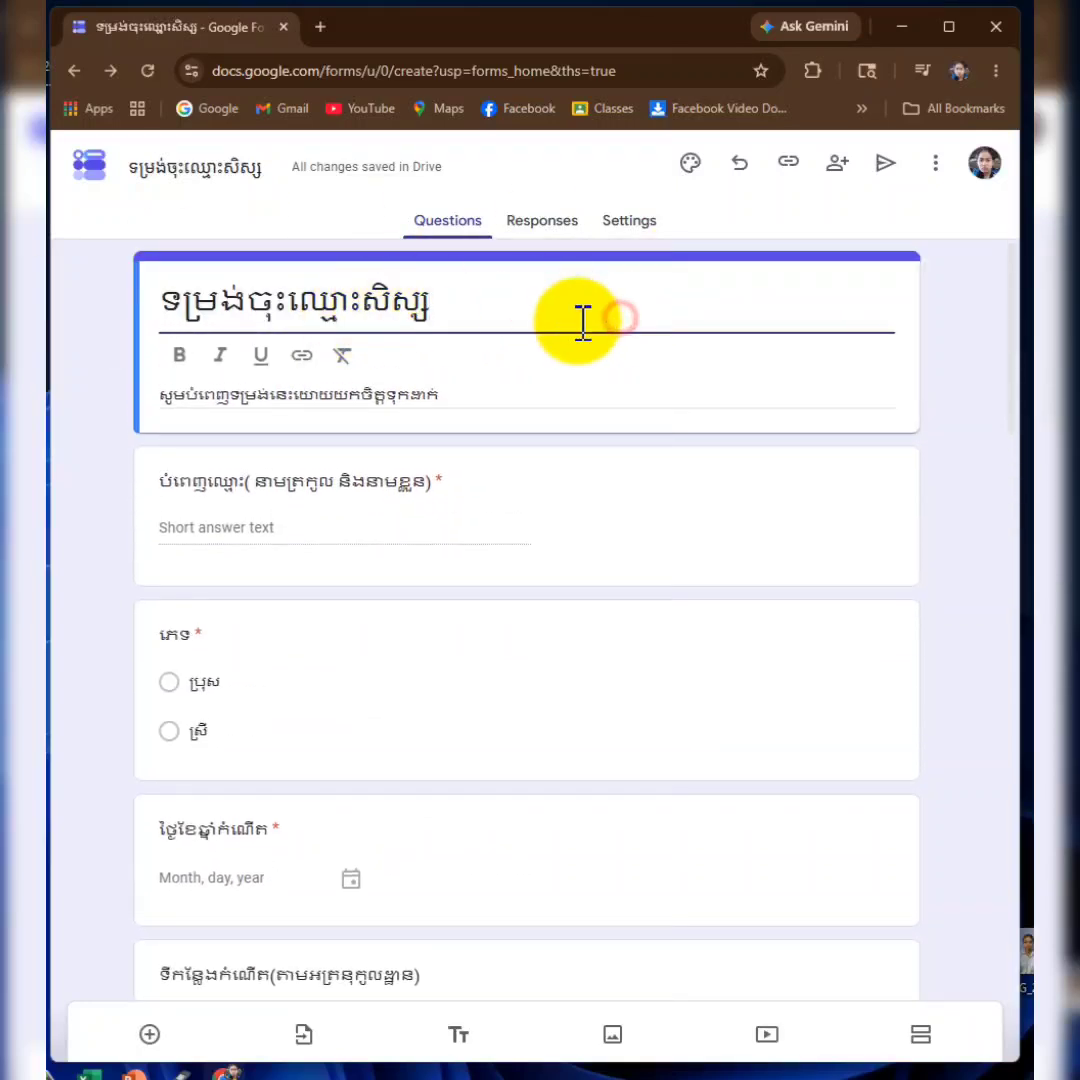
left_click(925, 300)
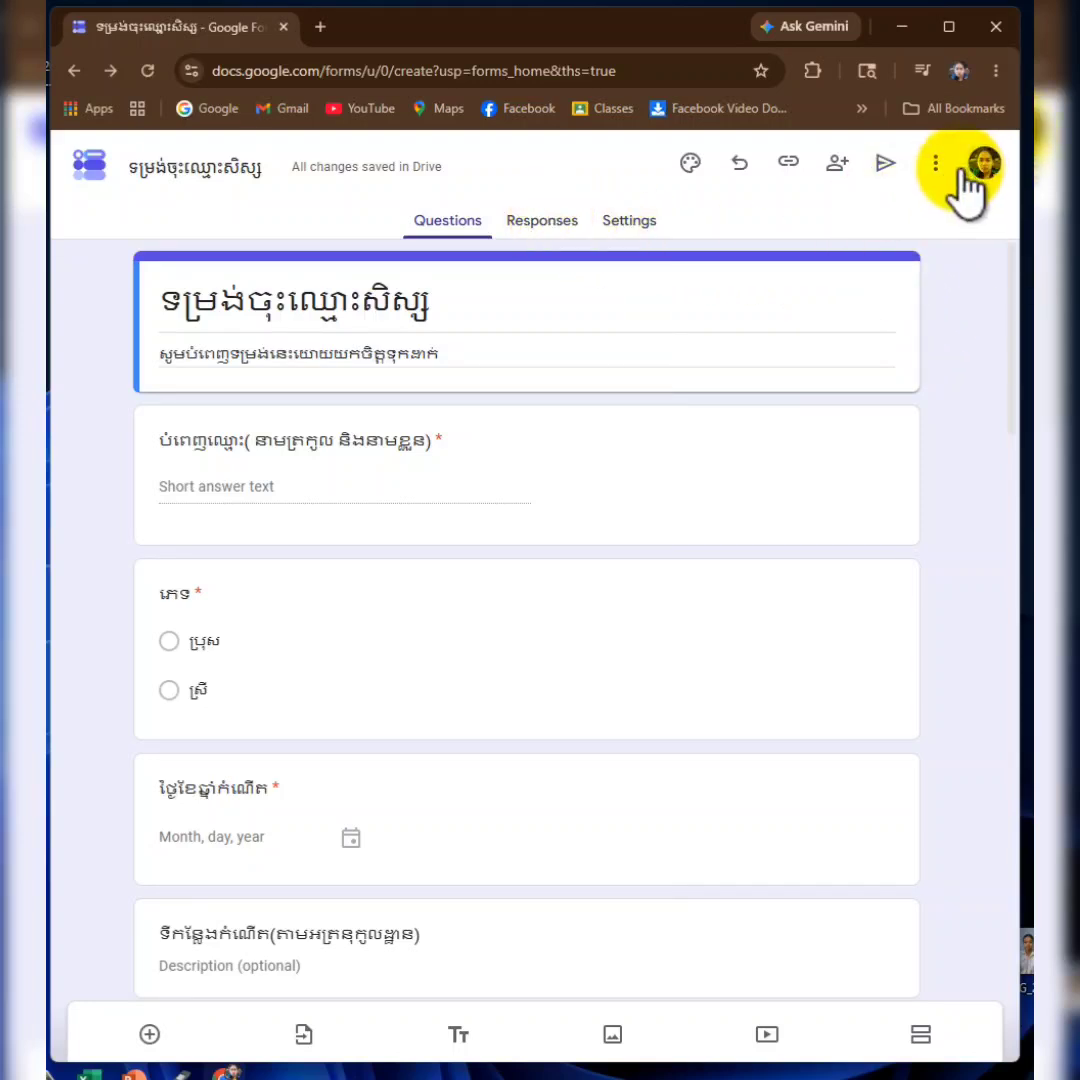
- Publish the form for anyone with the link and dismiss the response management tip
left_click(884, 165)
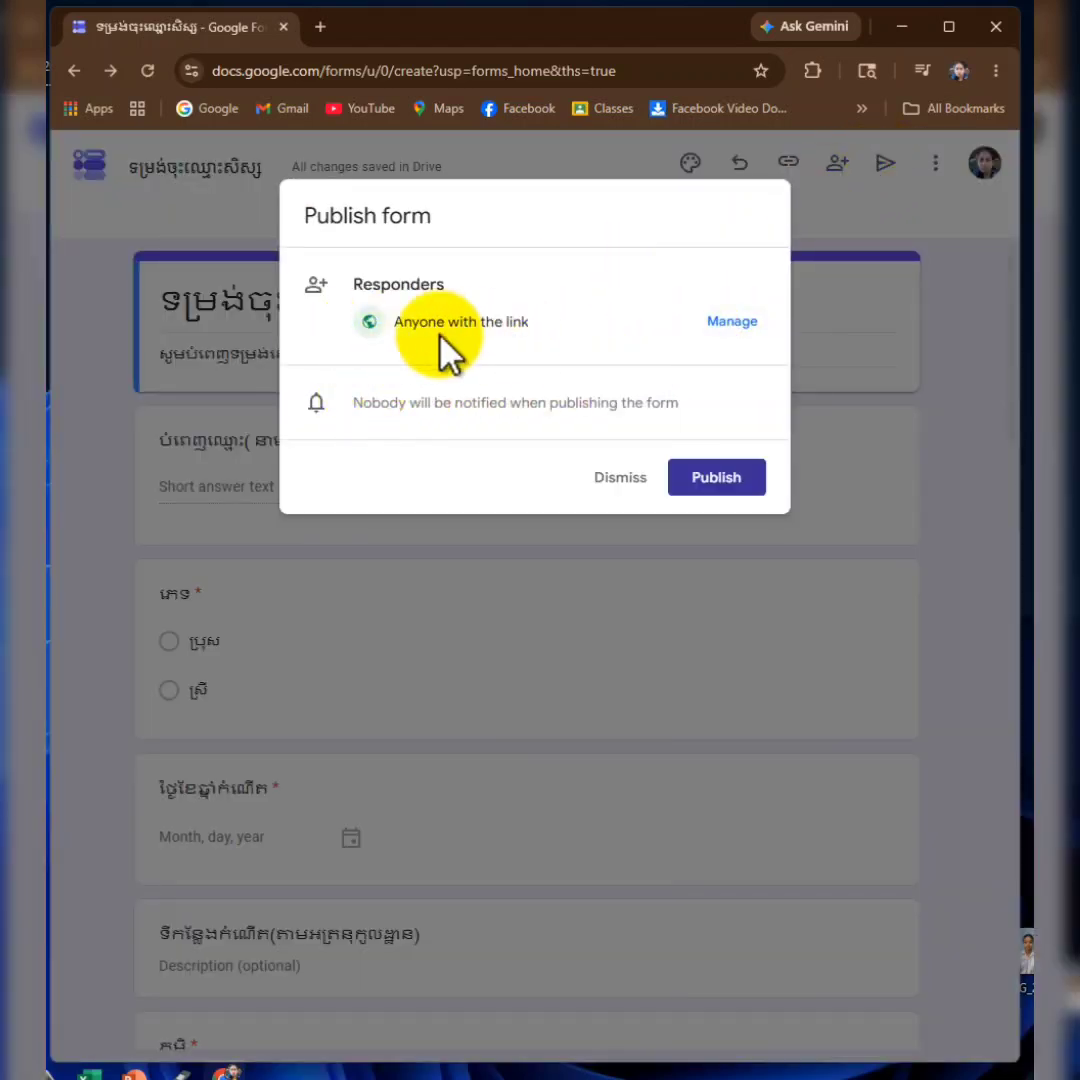
left_click(722, 479)
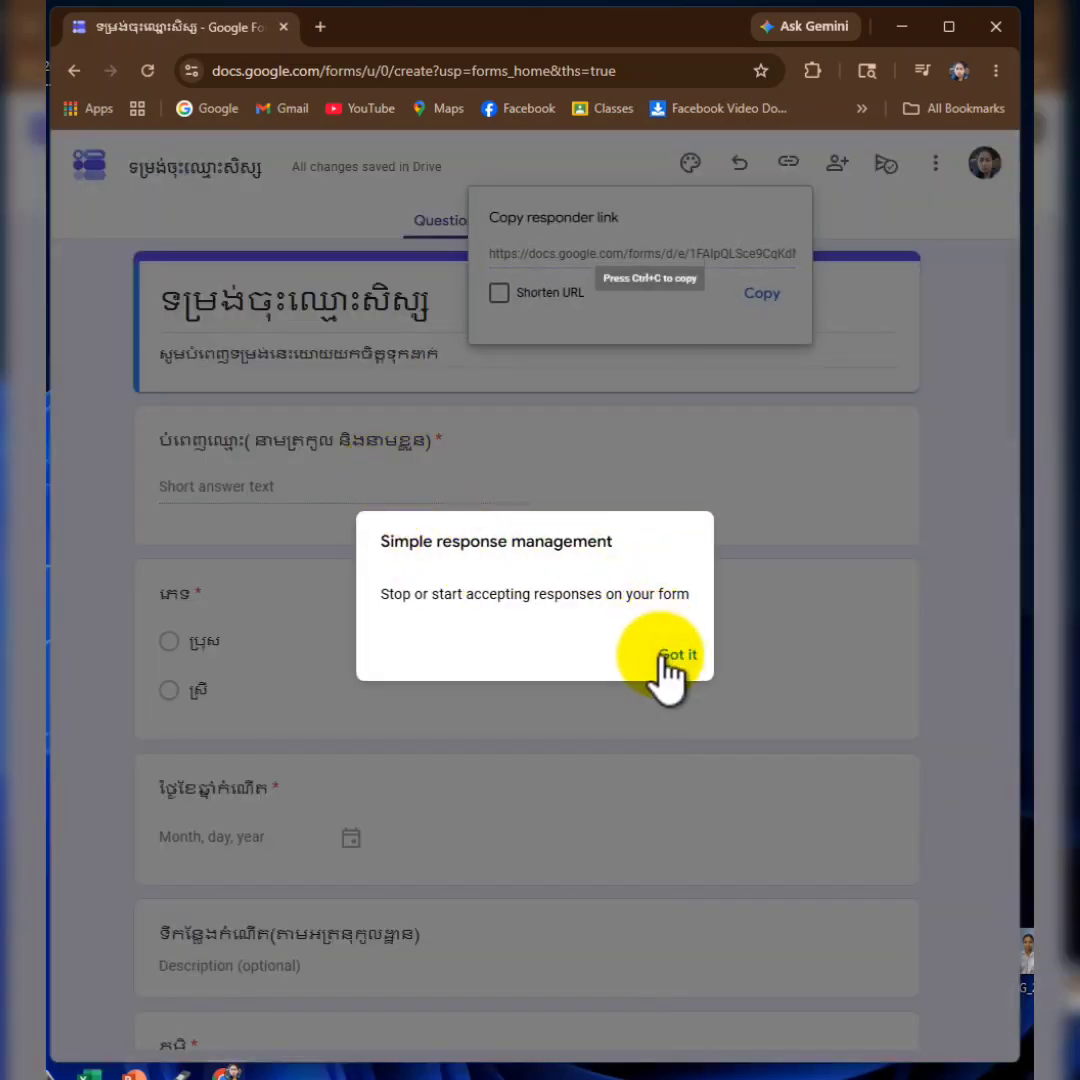
left_click(668, 658)
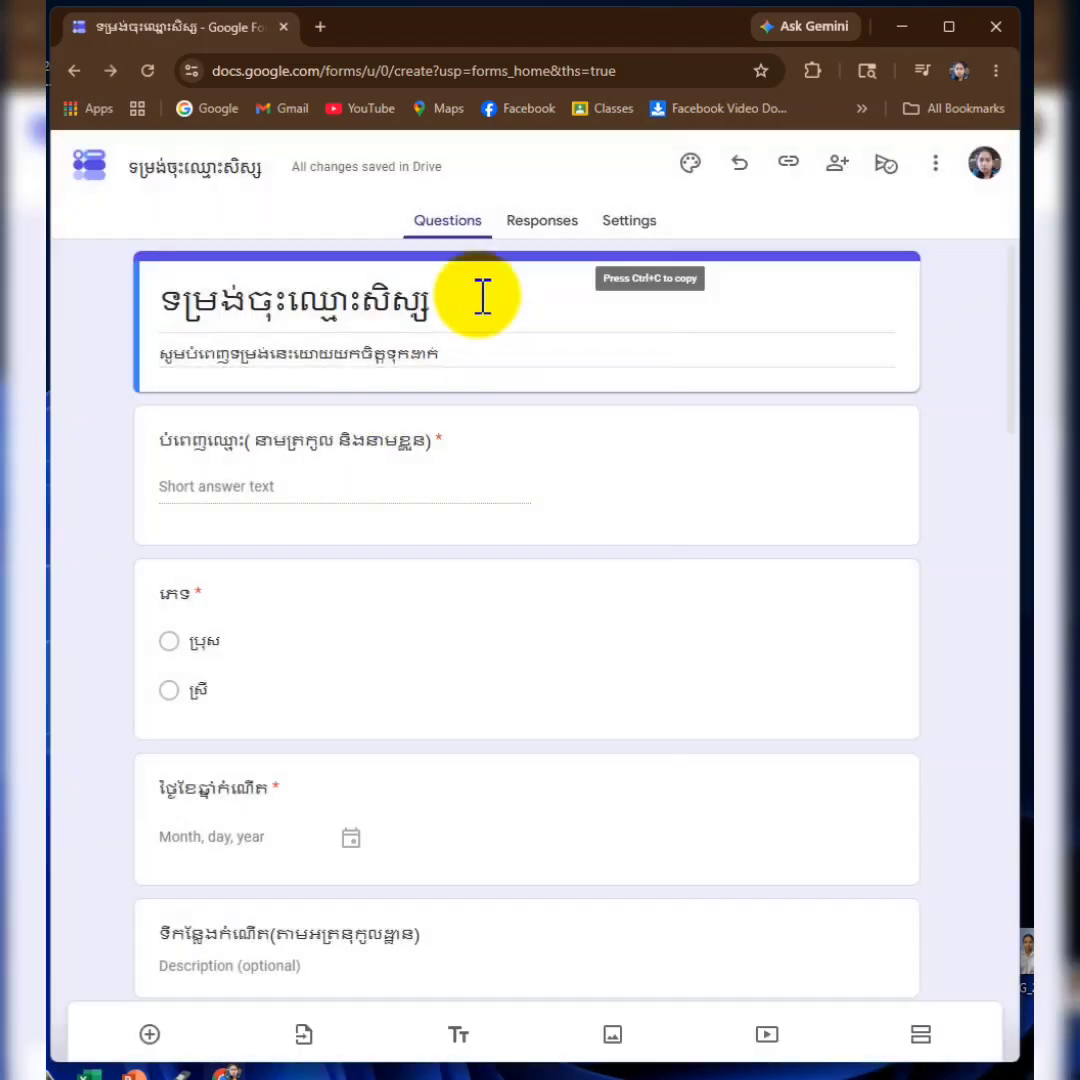
- Open the responder access management from the published options and copy the responder link
left_click(897, 172)
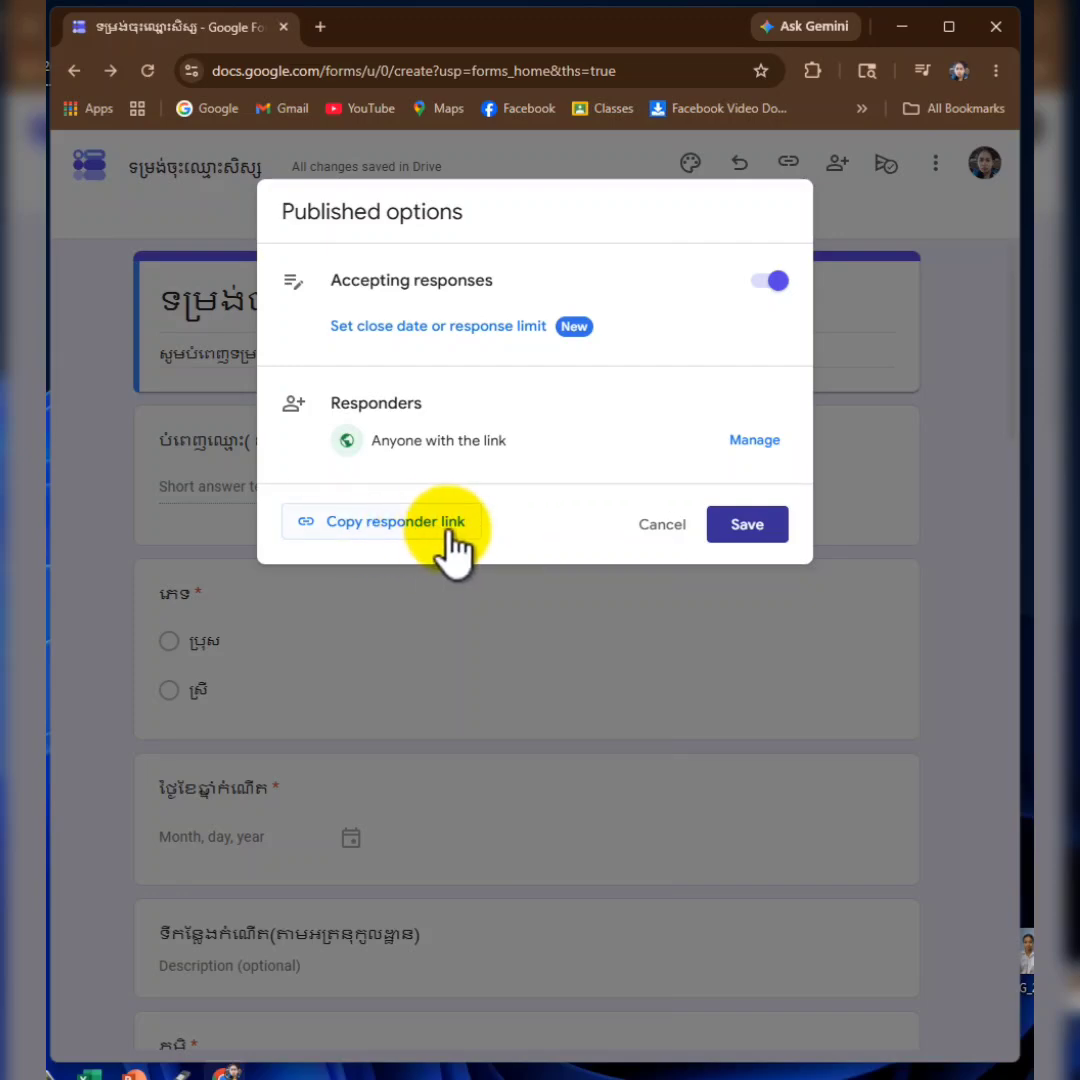
left_click(756, 442)
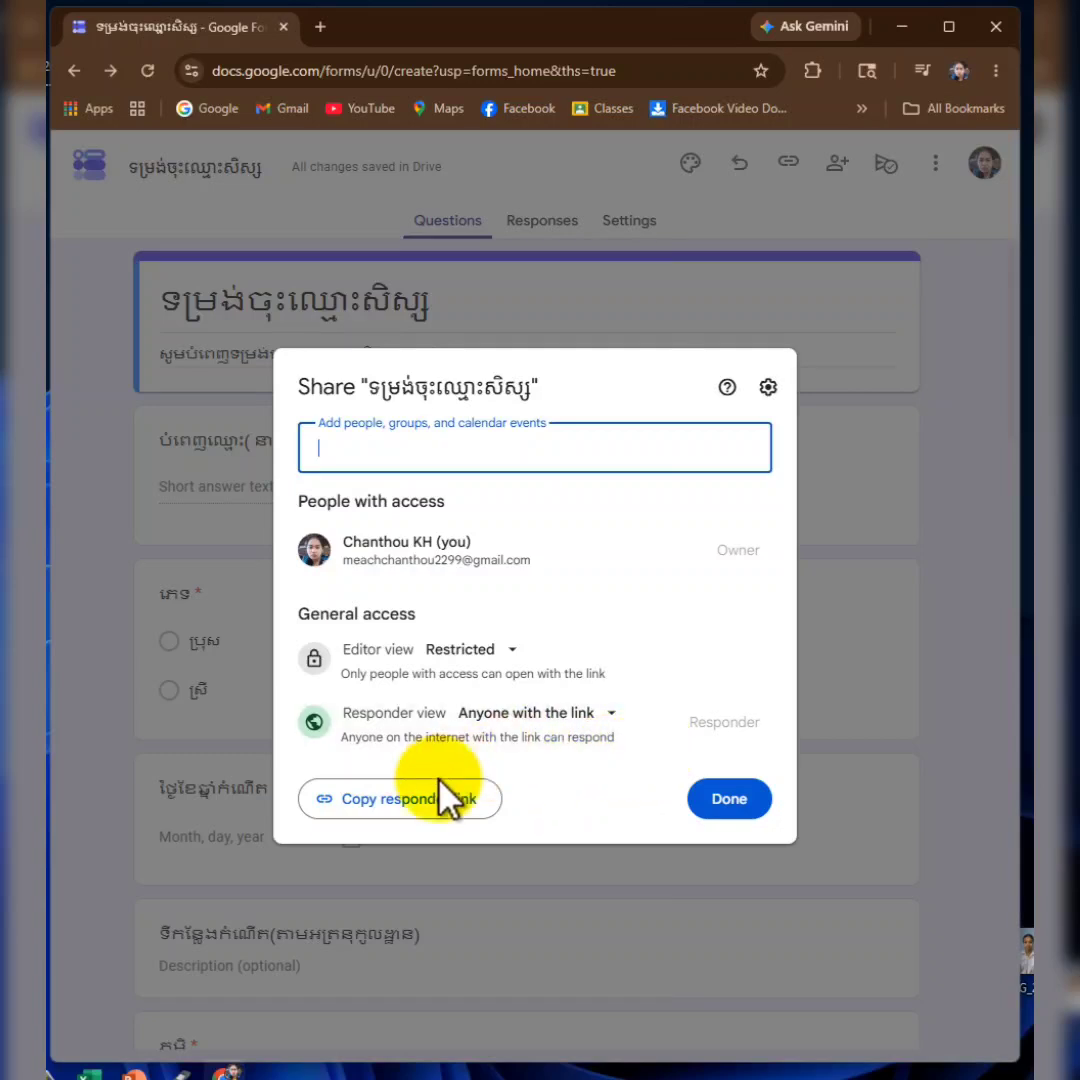
left_click(385, 805)
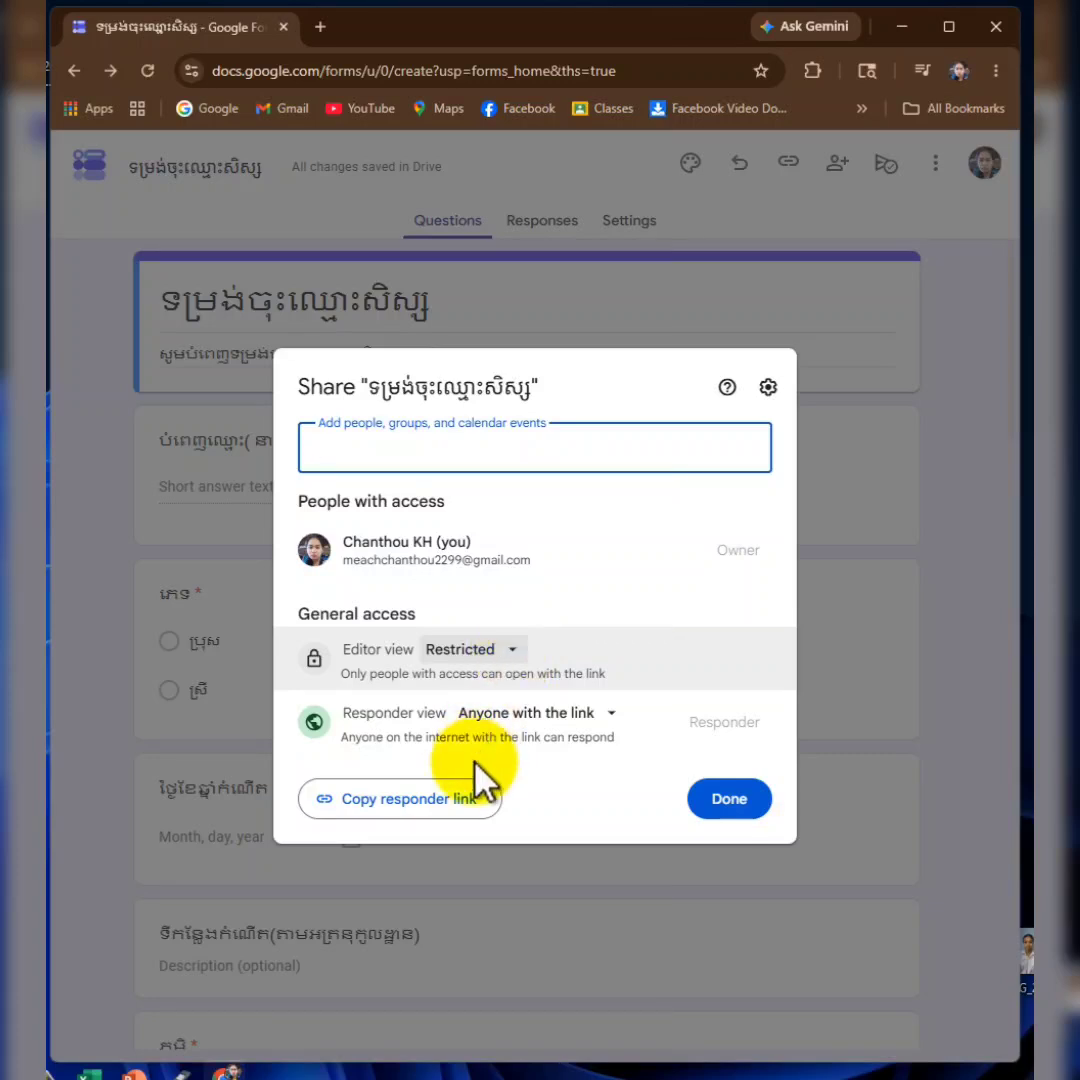
left_click(446, 815)
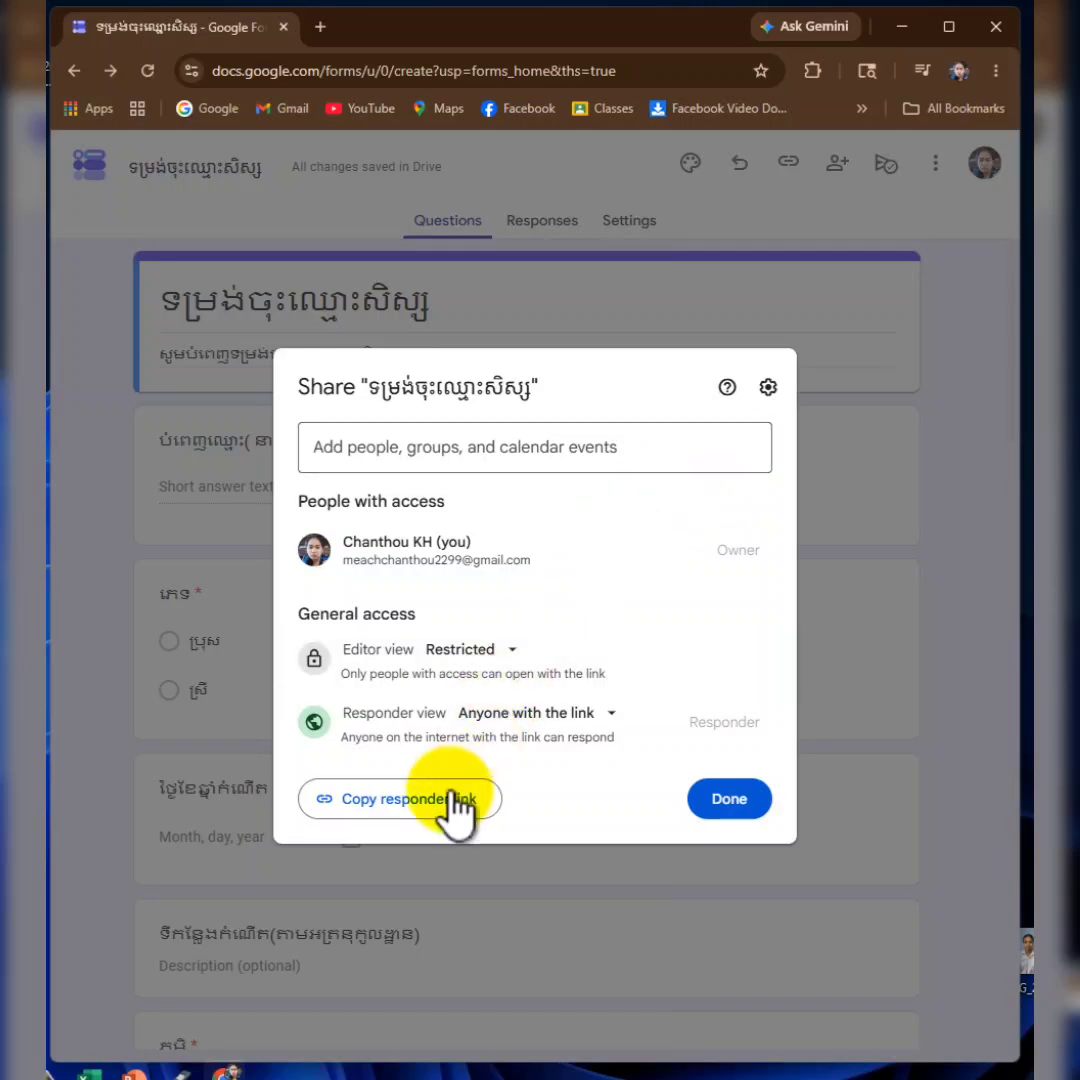
- Finish the sharing settings, copy the shortened responder link from the published options and save those options
left_click(733, 805)
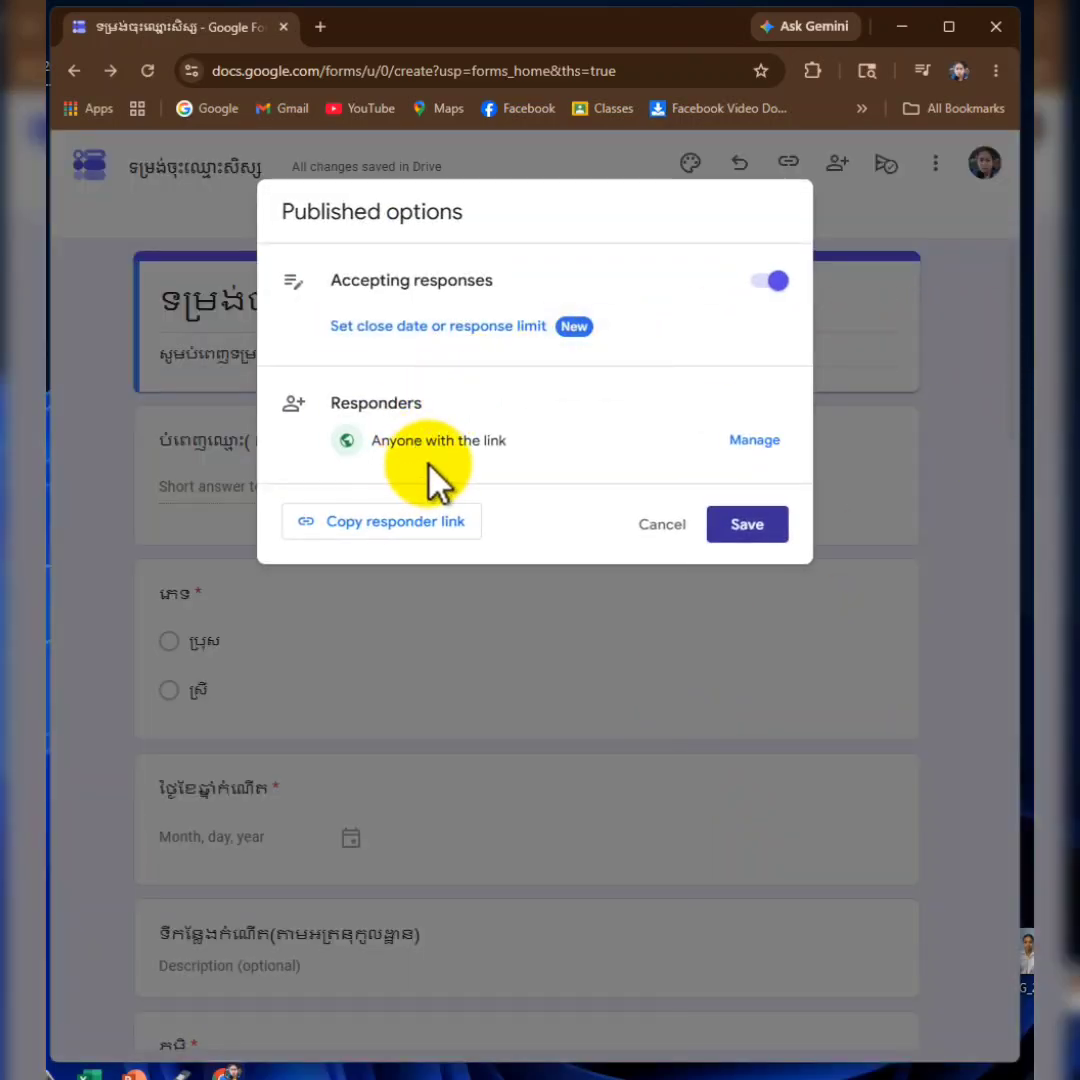
left_click(407, 522)
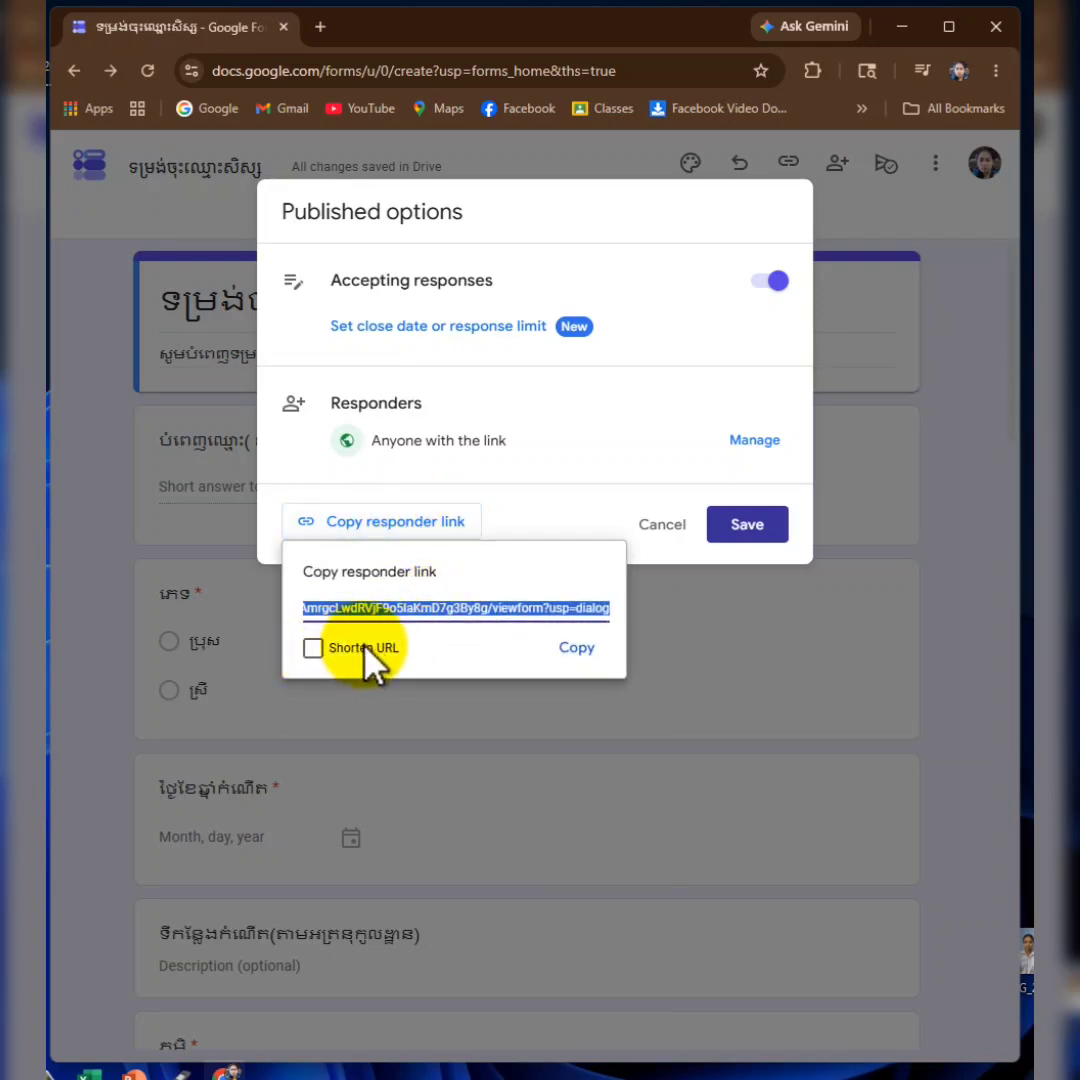
left_click(313, 648)
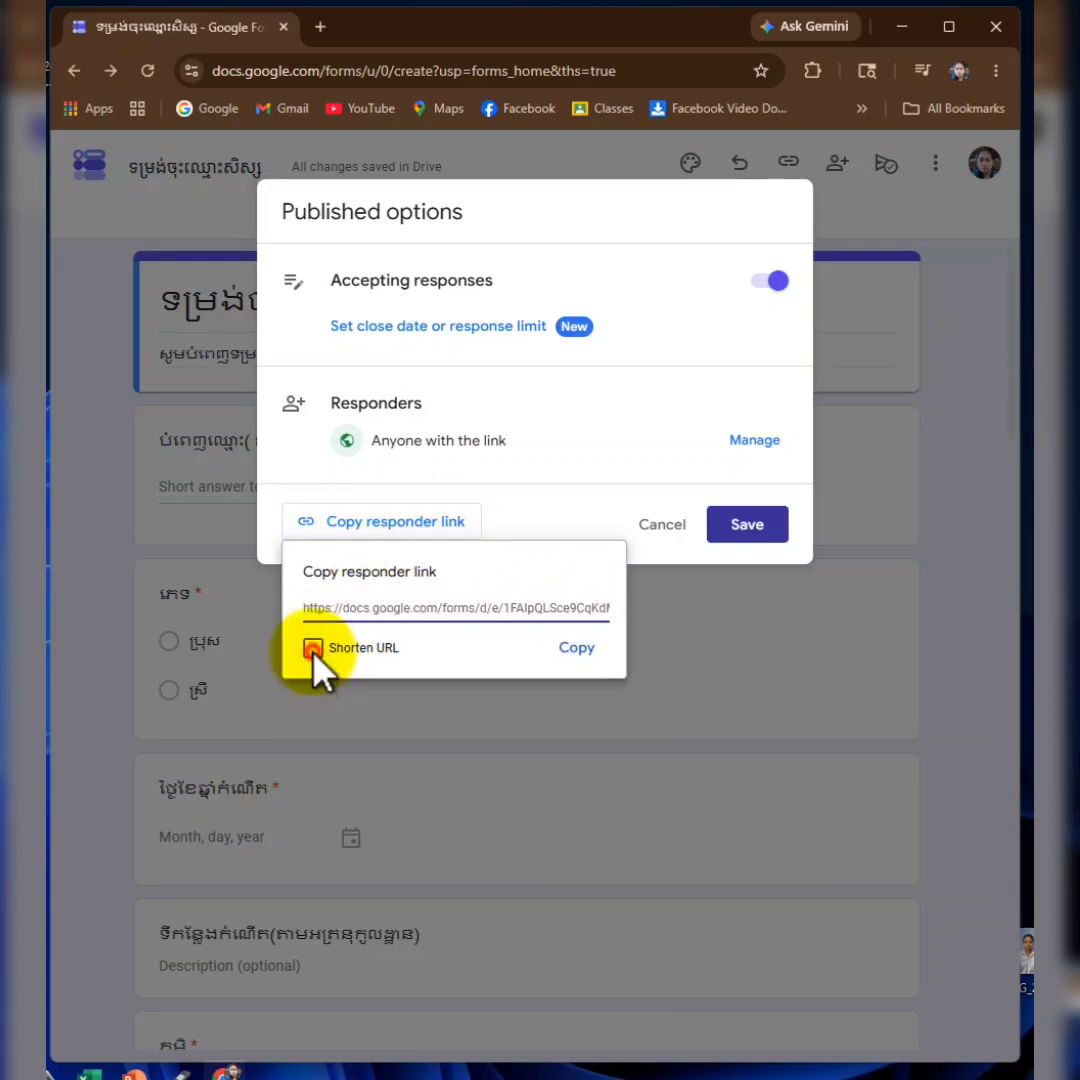
left_click(580, 648)
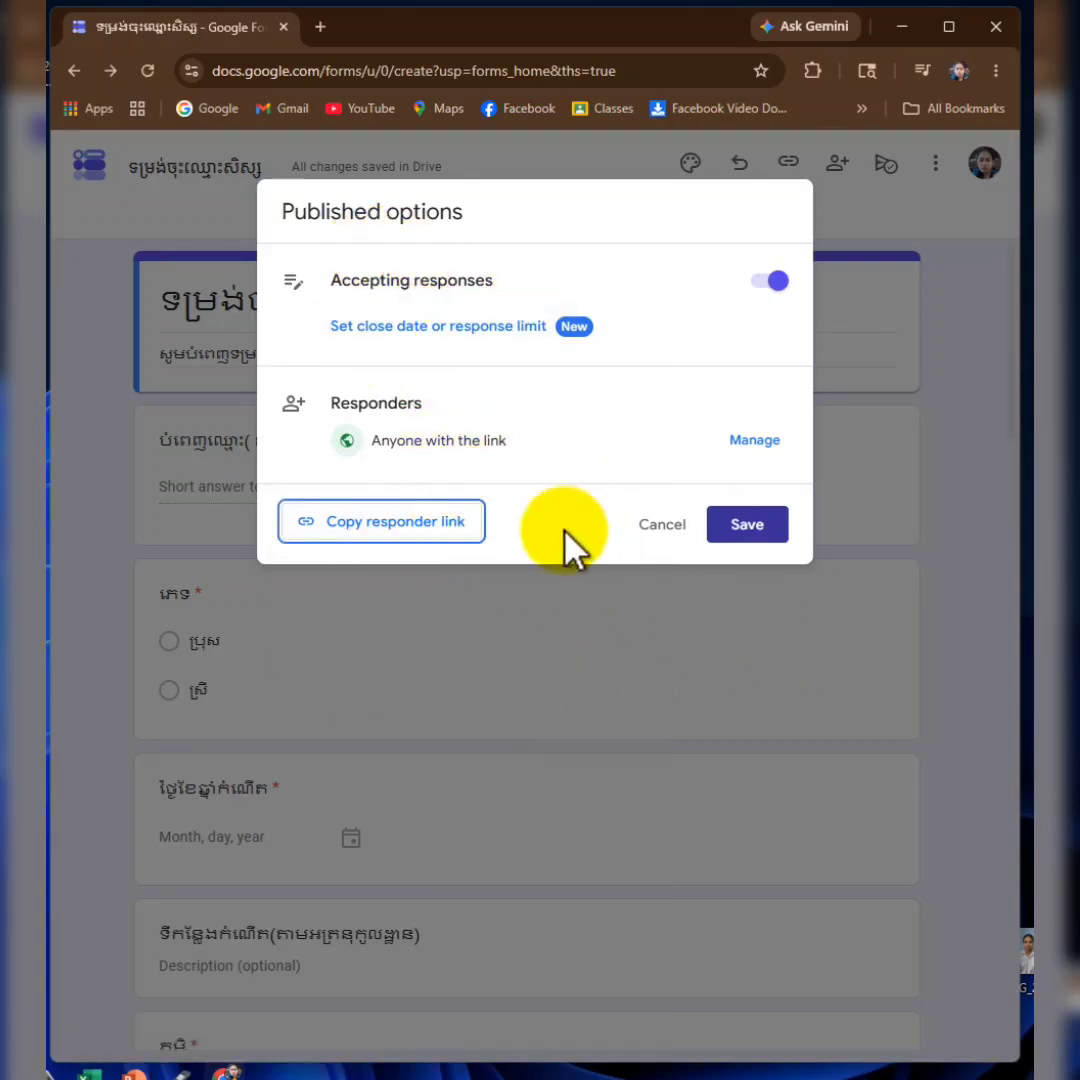
left_click(750, 530)
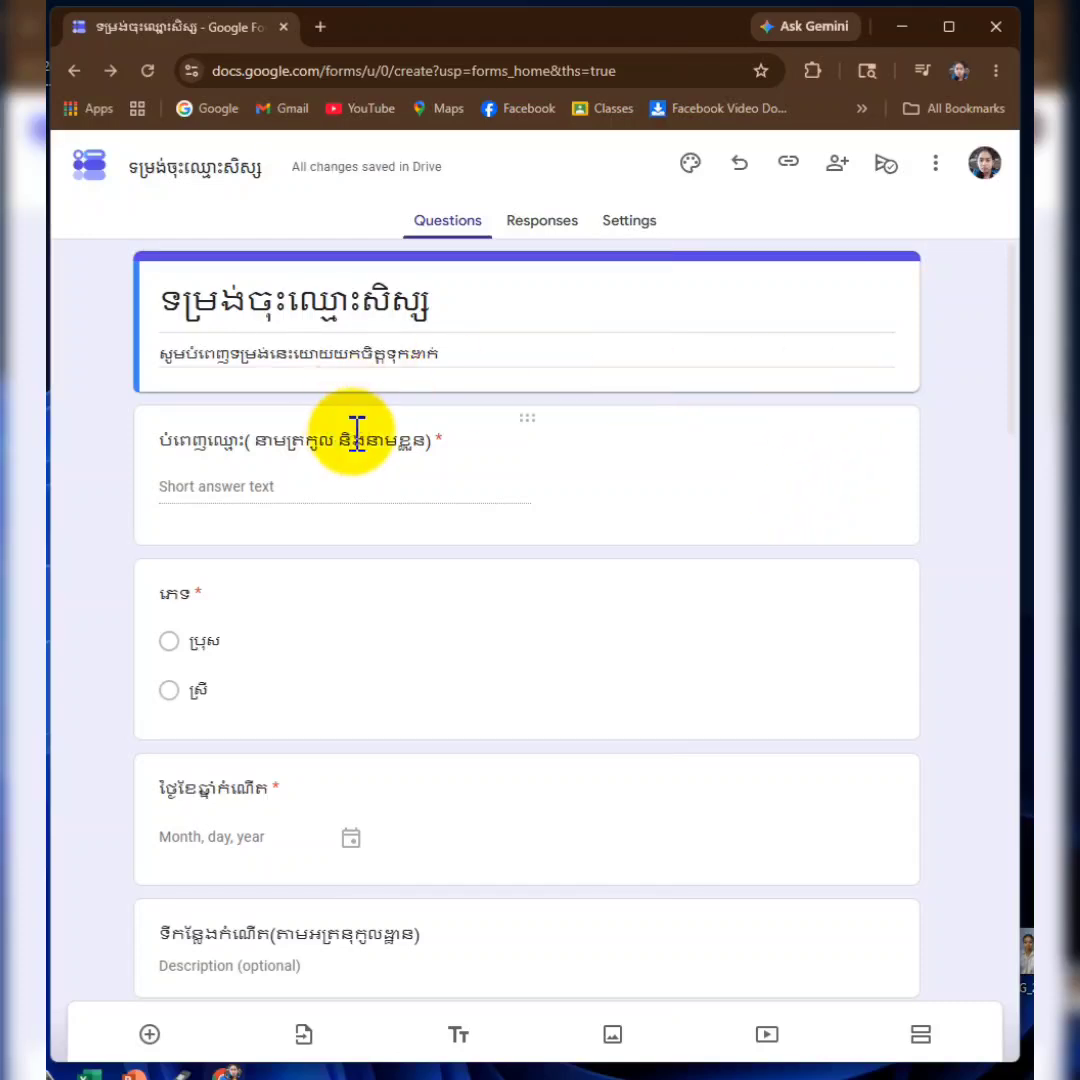
- Switch to Telegram, open the "Kanharith Software" channel and post the copied responder link there
scroll(370, 460, "down", 1)
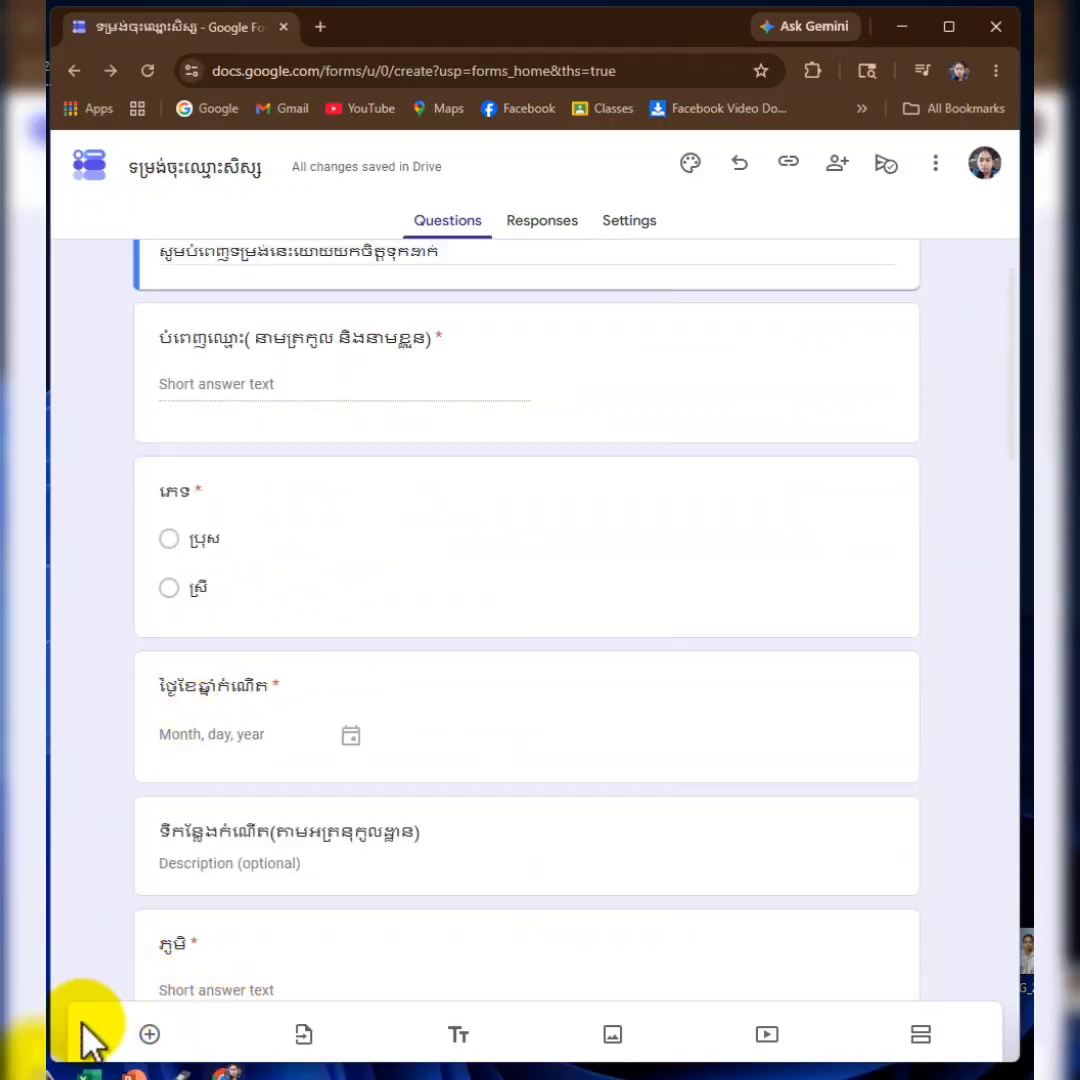
left_click(62, 1075)
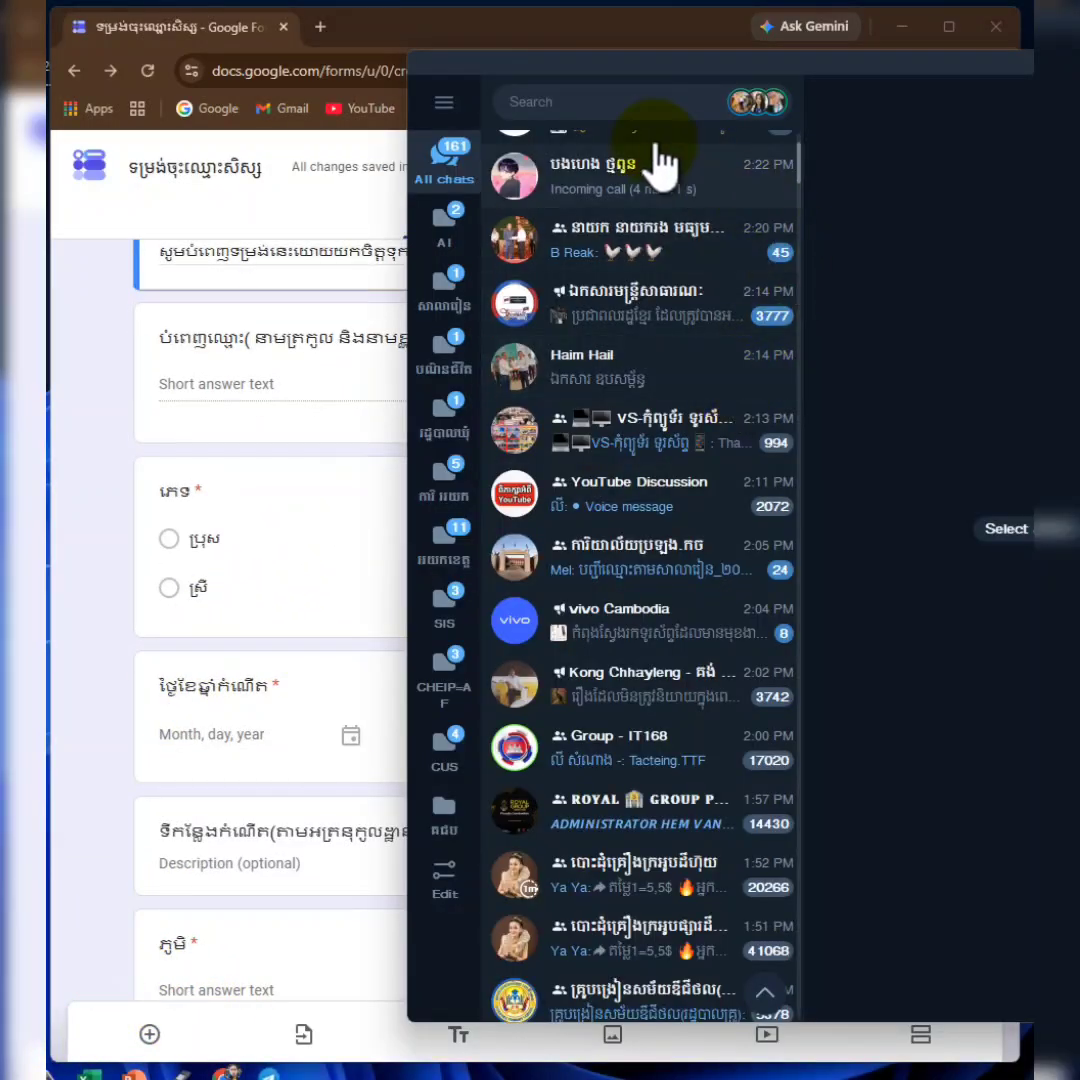
left_click(655, 101)
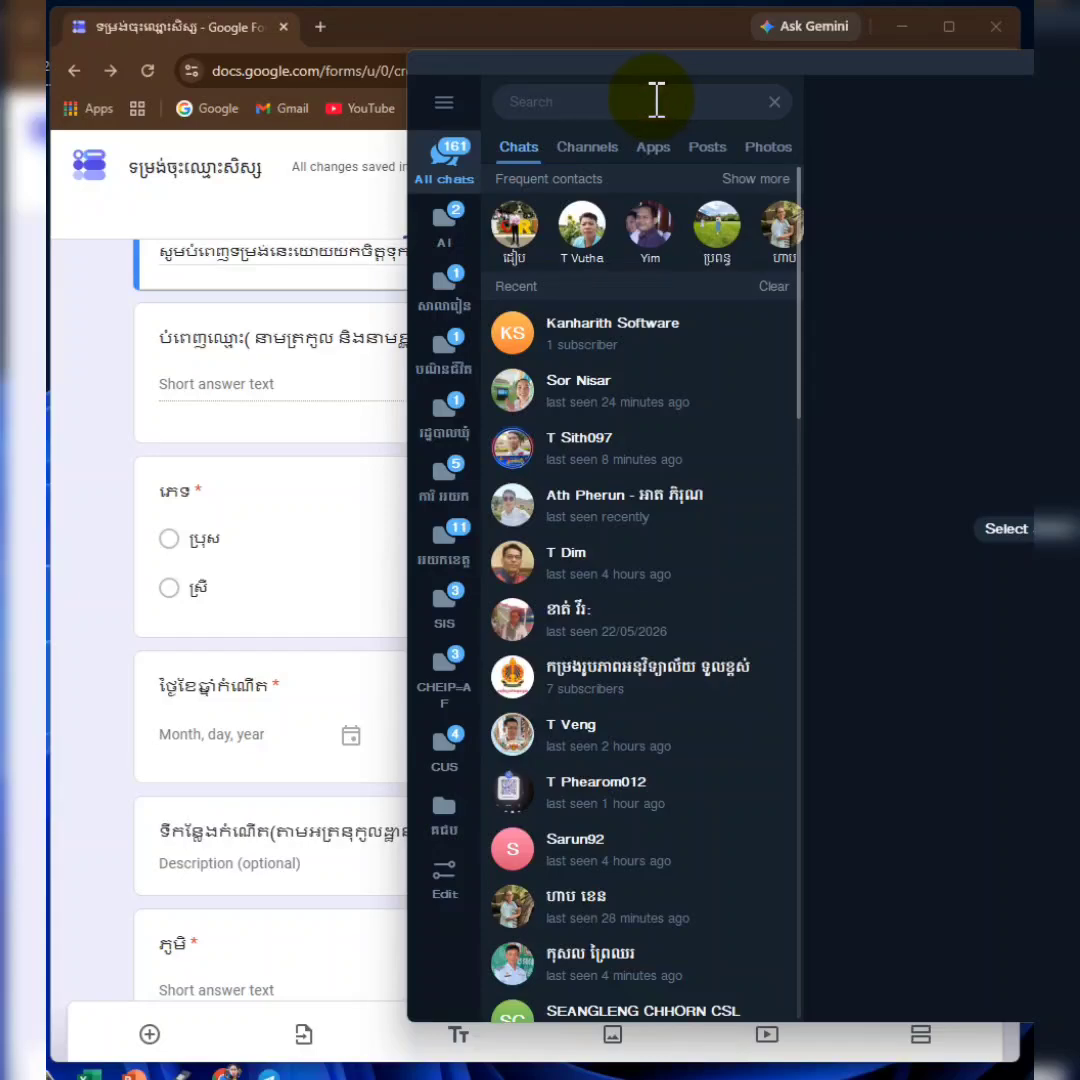
left_click(651, 334)
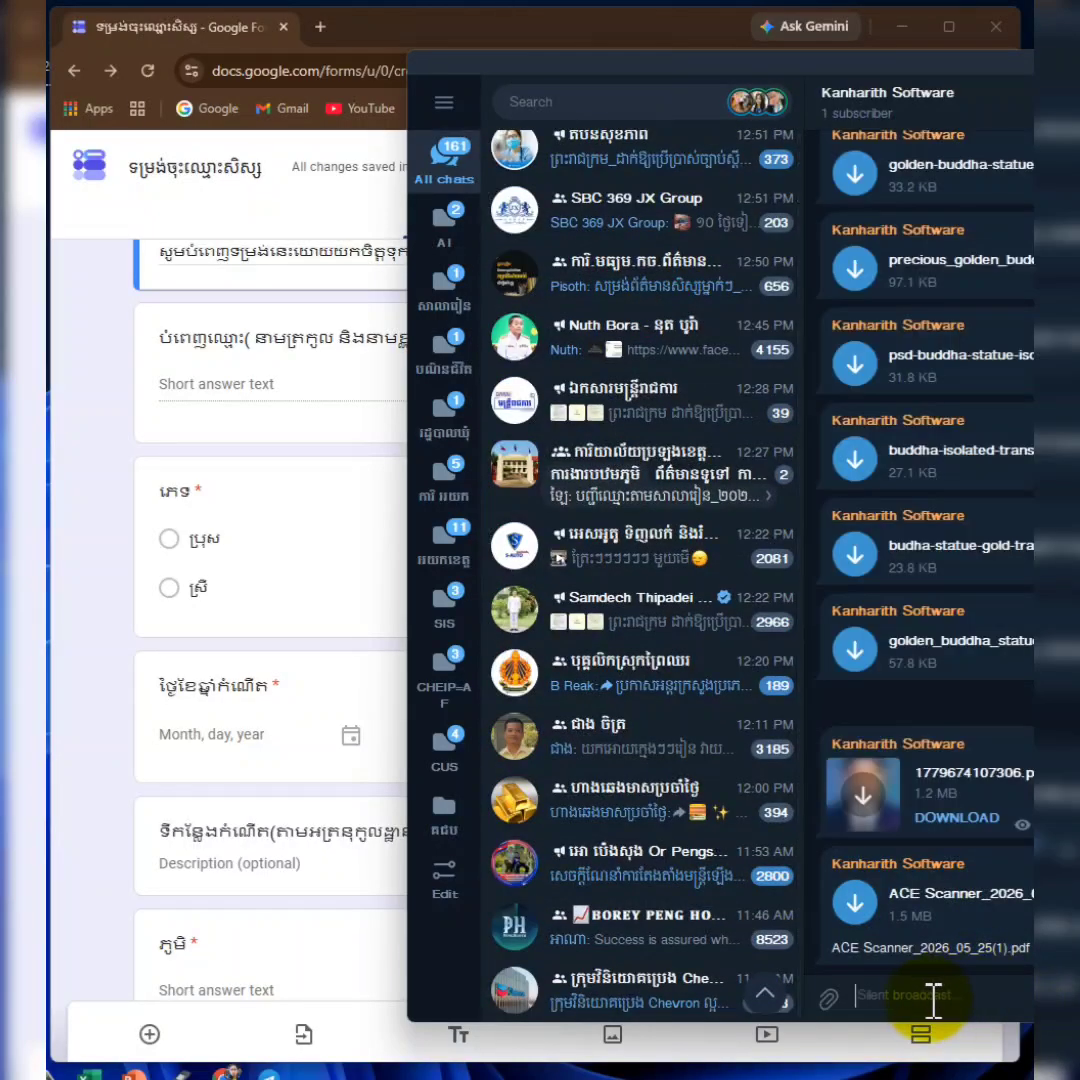
key("ctrl+v")
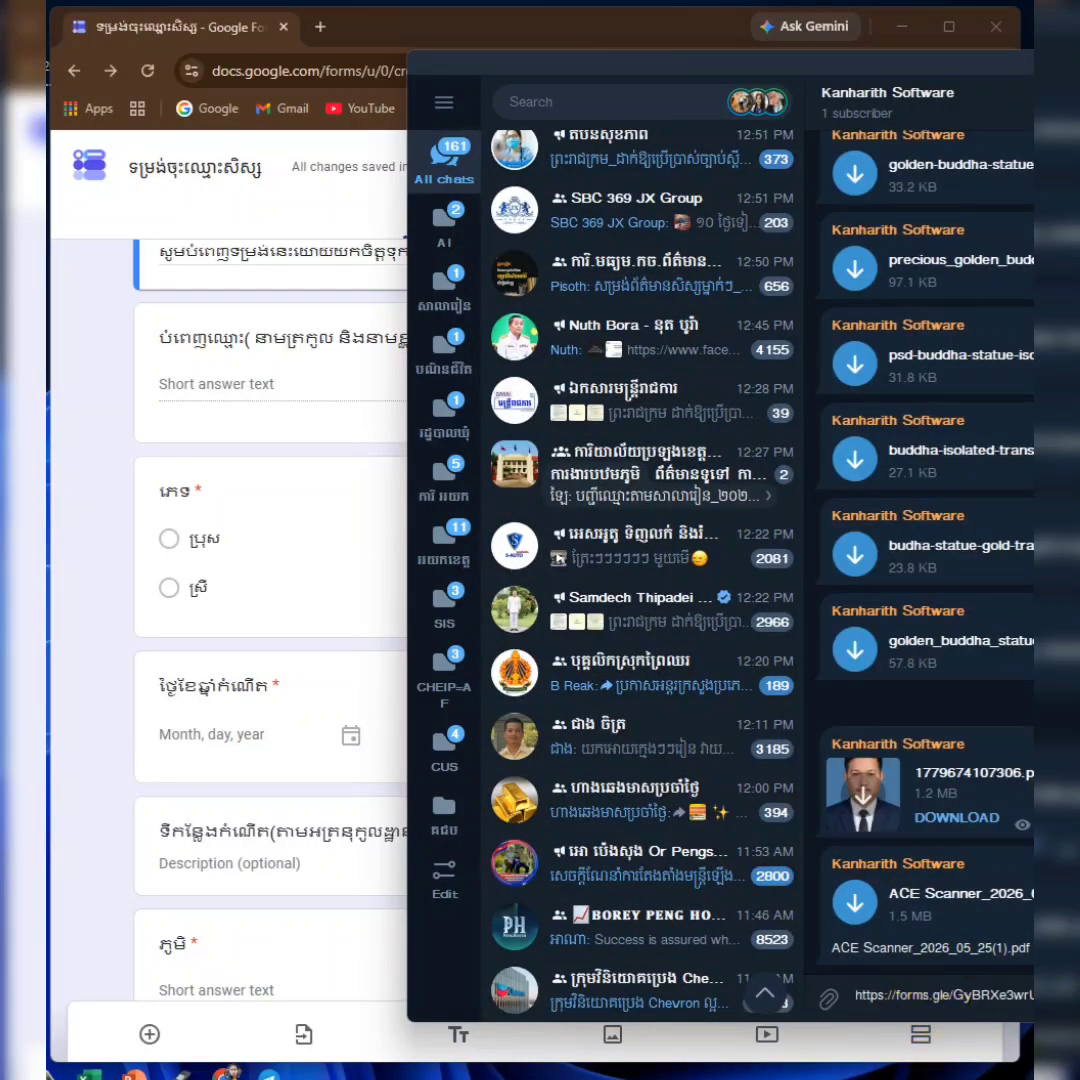
key("Return")
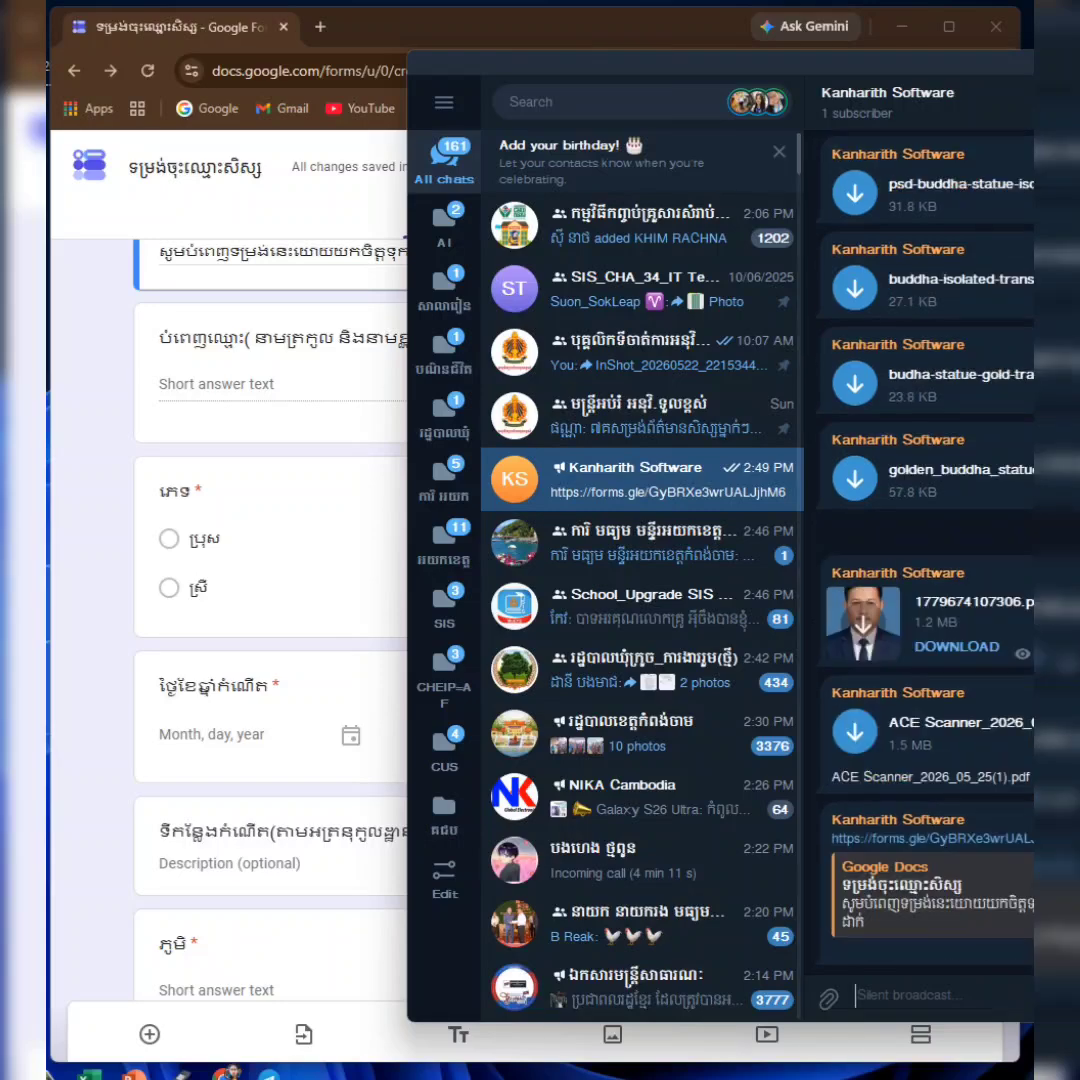
- Switch back to Google Forms and examine the form's collected responses and the settings for how responses are collected and protected
left_click(619, 22)
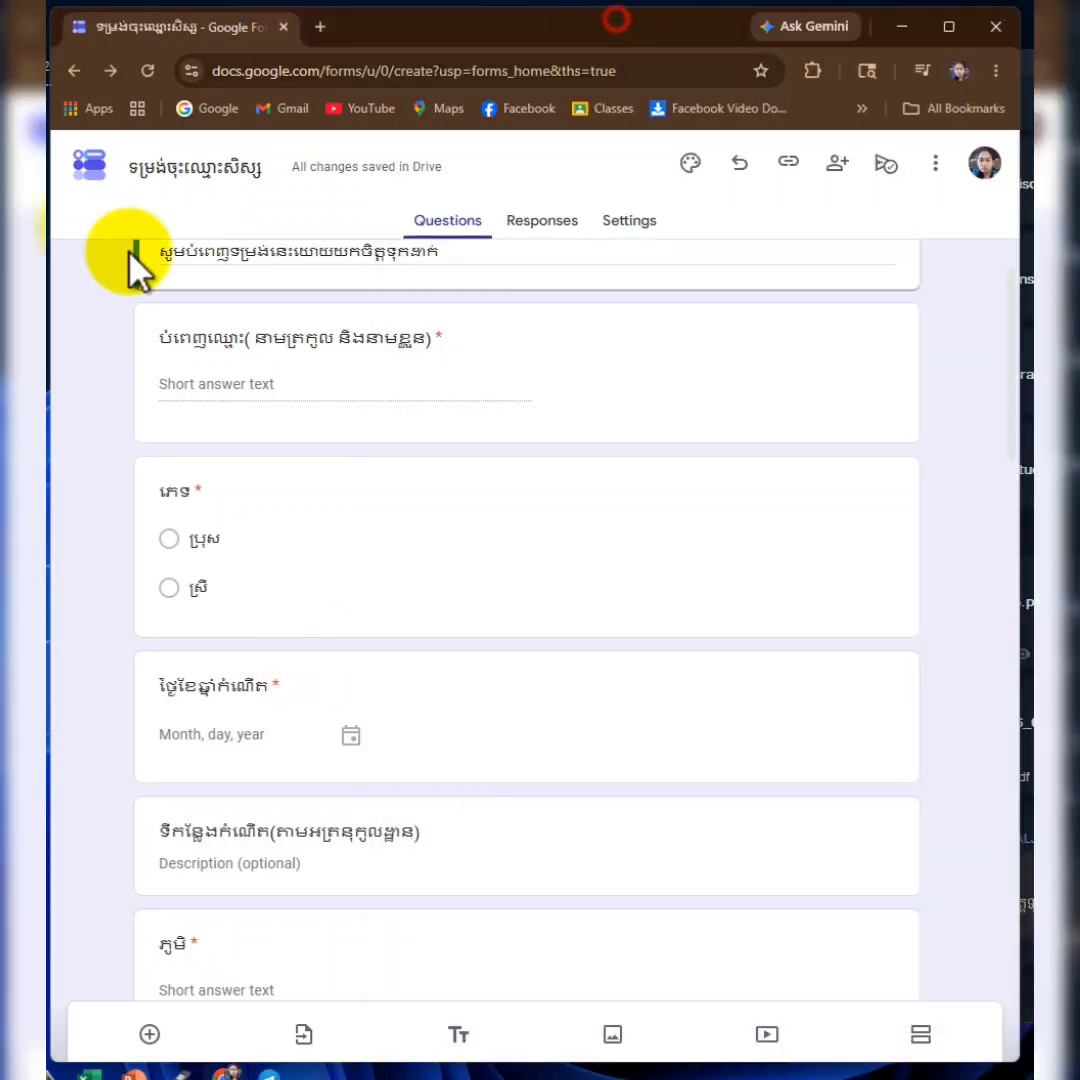
left_click(545, 220)
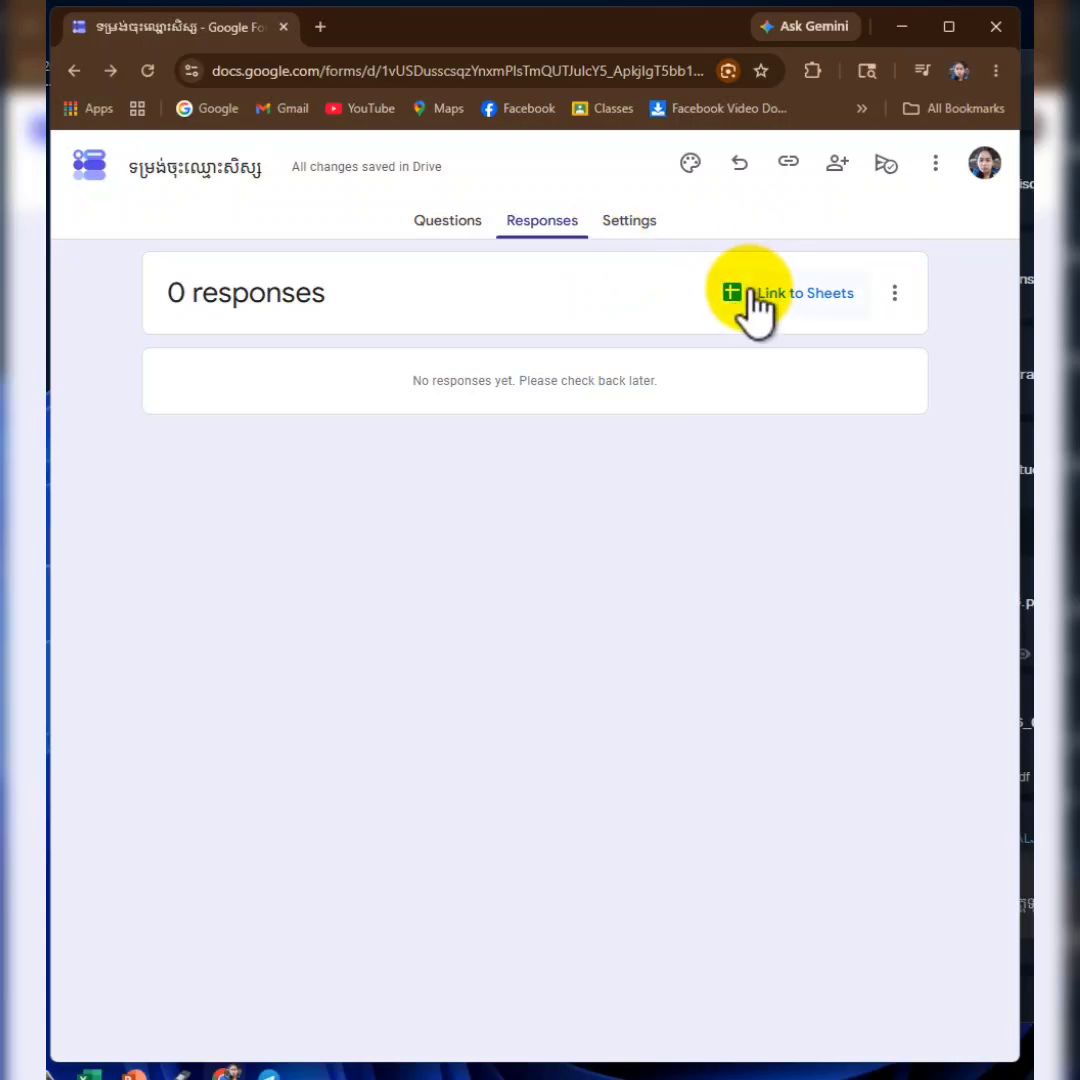
left_click(437, 219)
left_click(540, 222)
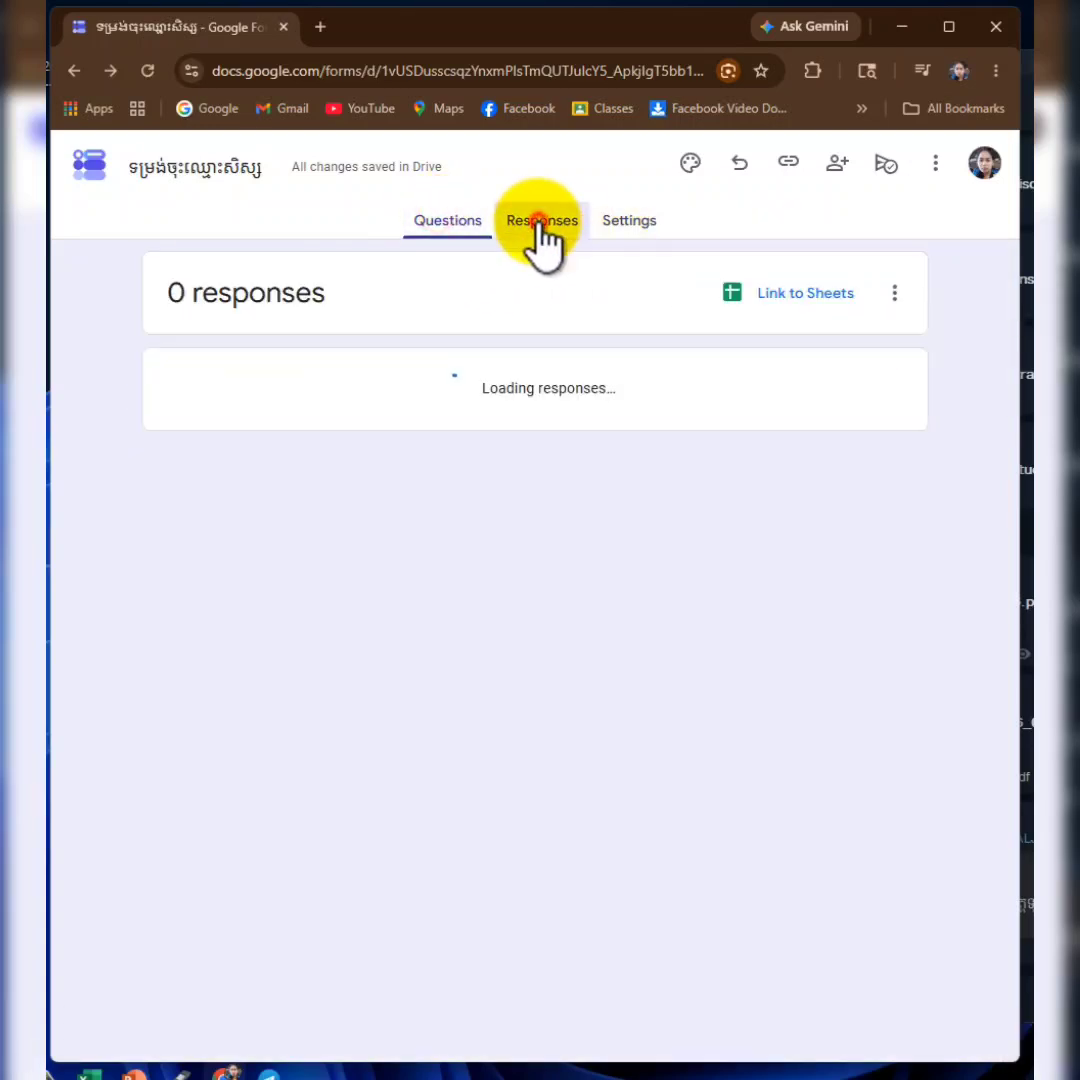
left_click(449, 224)
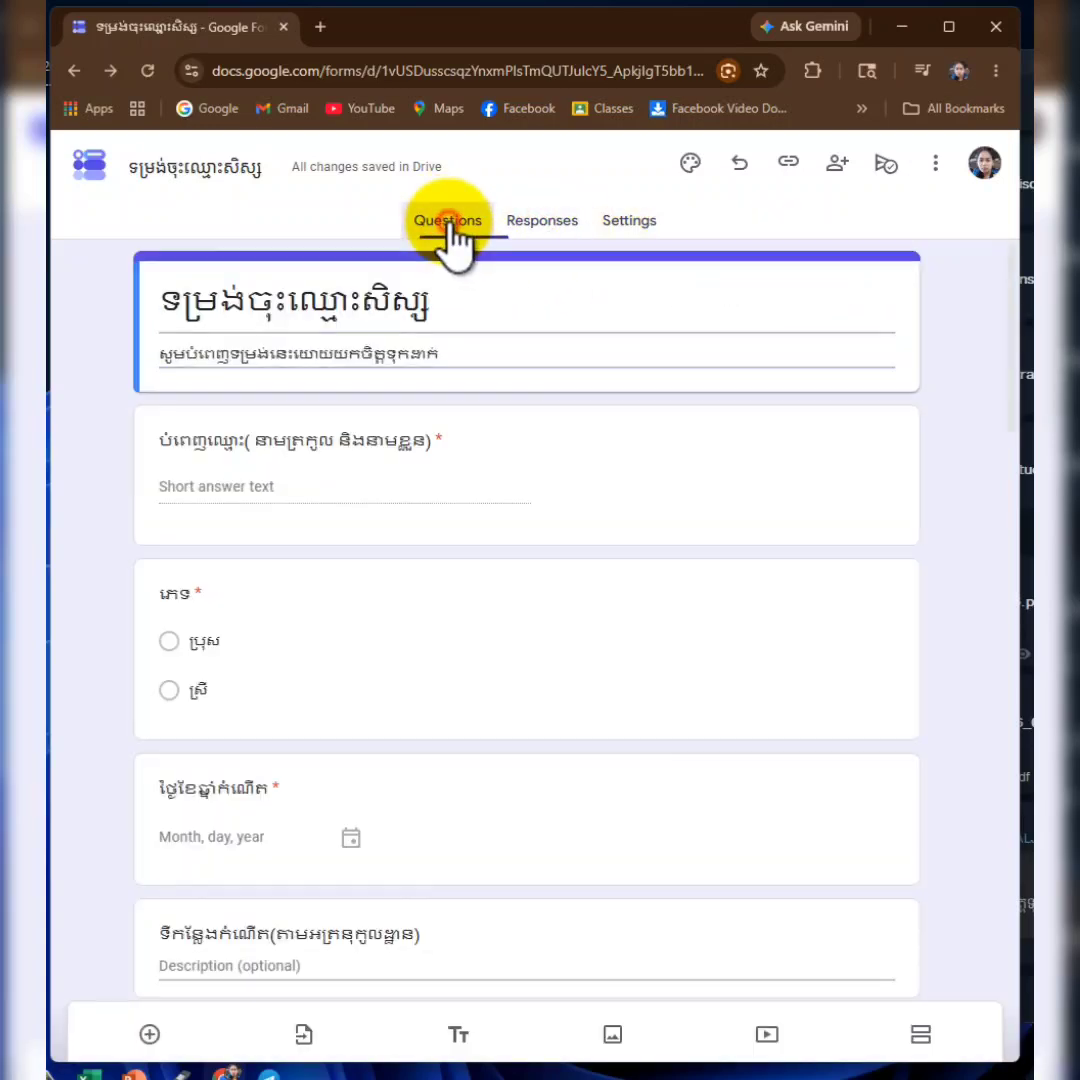
left_click(628, 224)
scroll(490, 410, "down", 1)
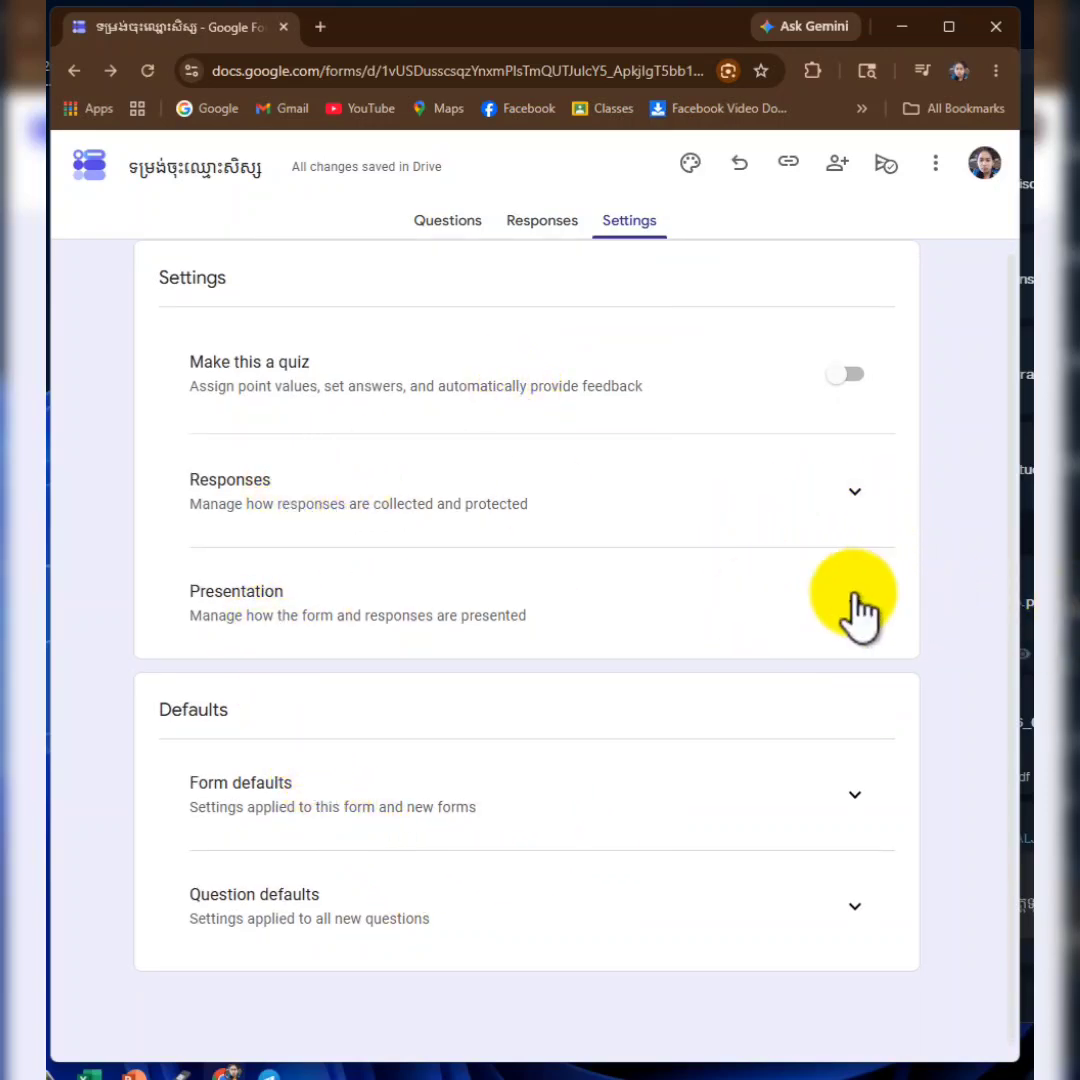
left_click(855, 495)
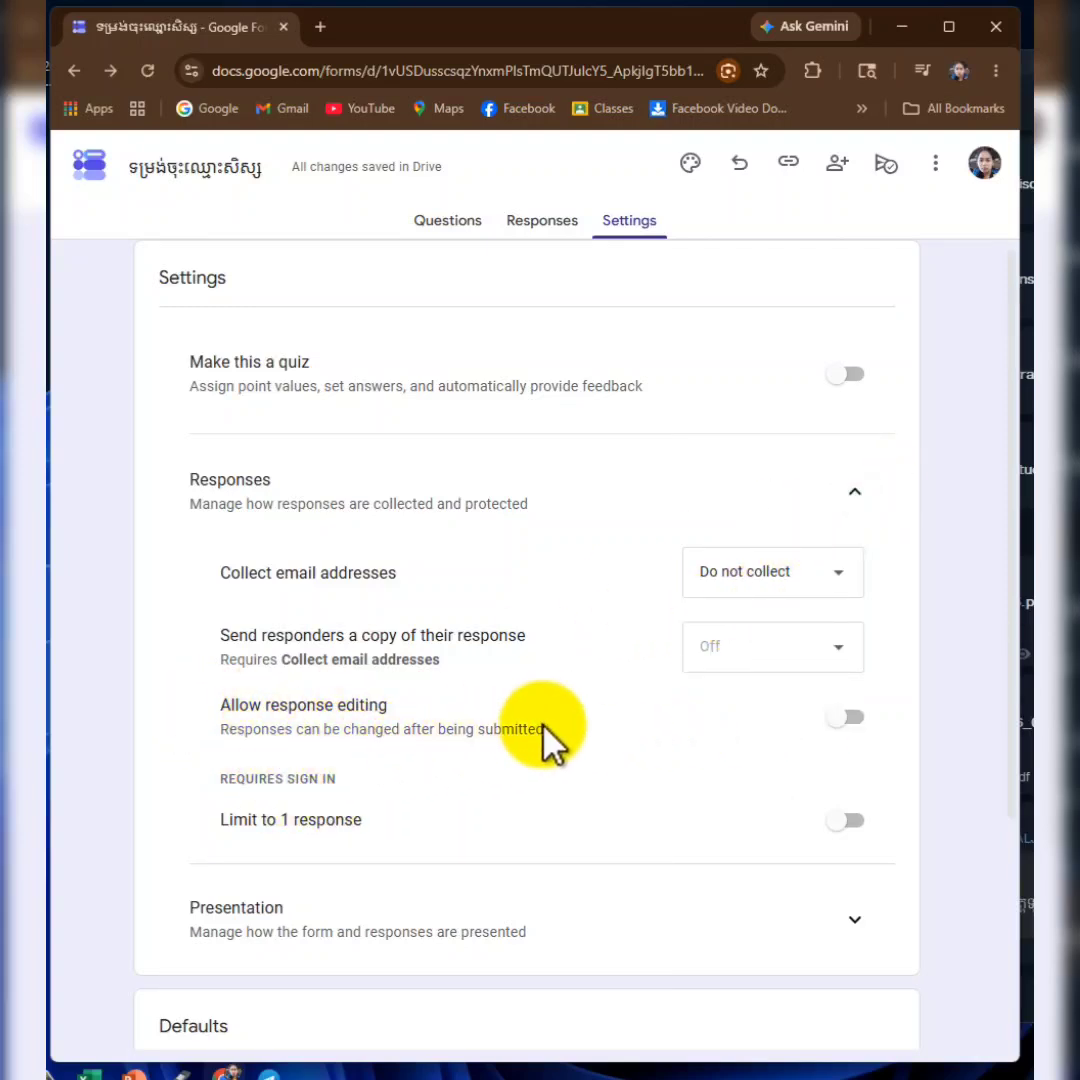
left_click(854, 491)
- Set the form's confirmation message in the presentation settings to "ព័ត៌មានត្រូវបានបញ្ជូនជោគជ័យ" and save it
left_click(854, 603)
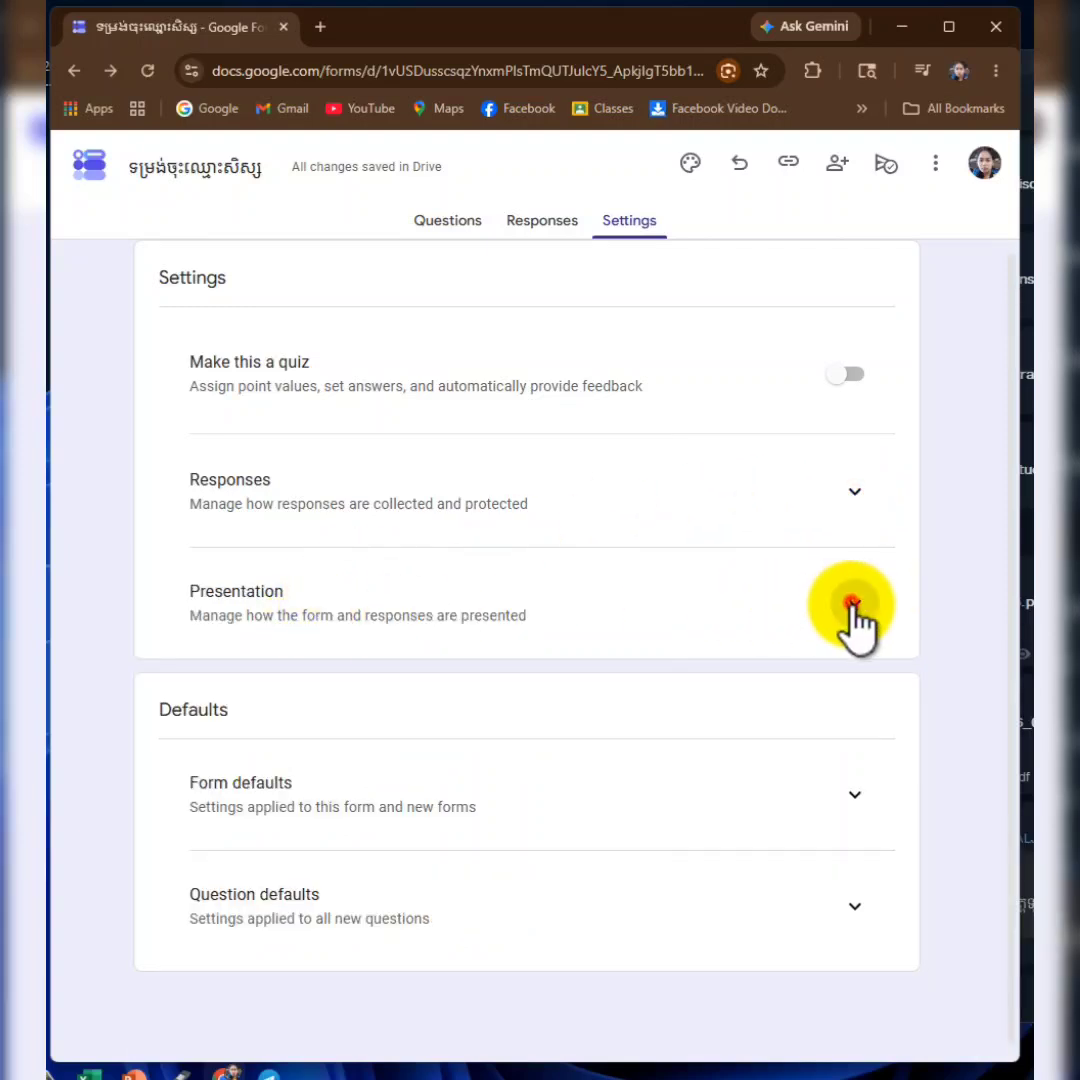
scroll(560, 705, "down", 2)
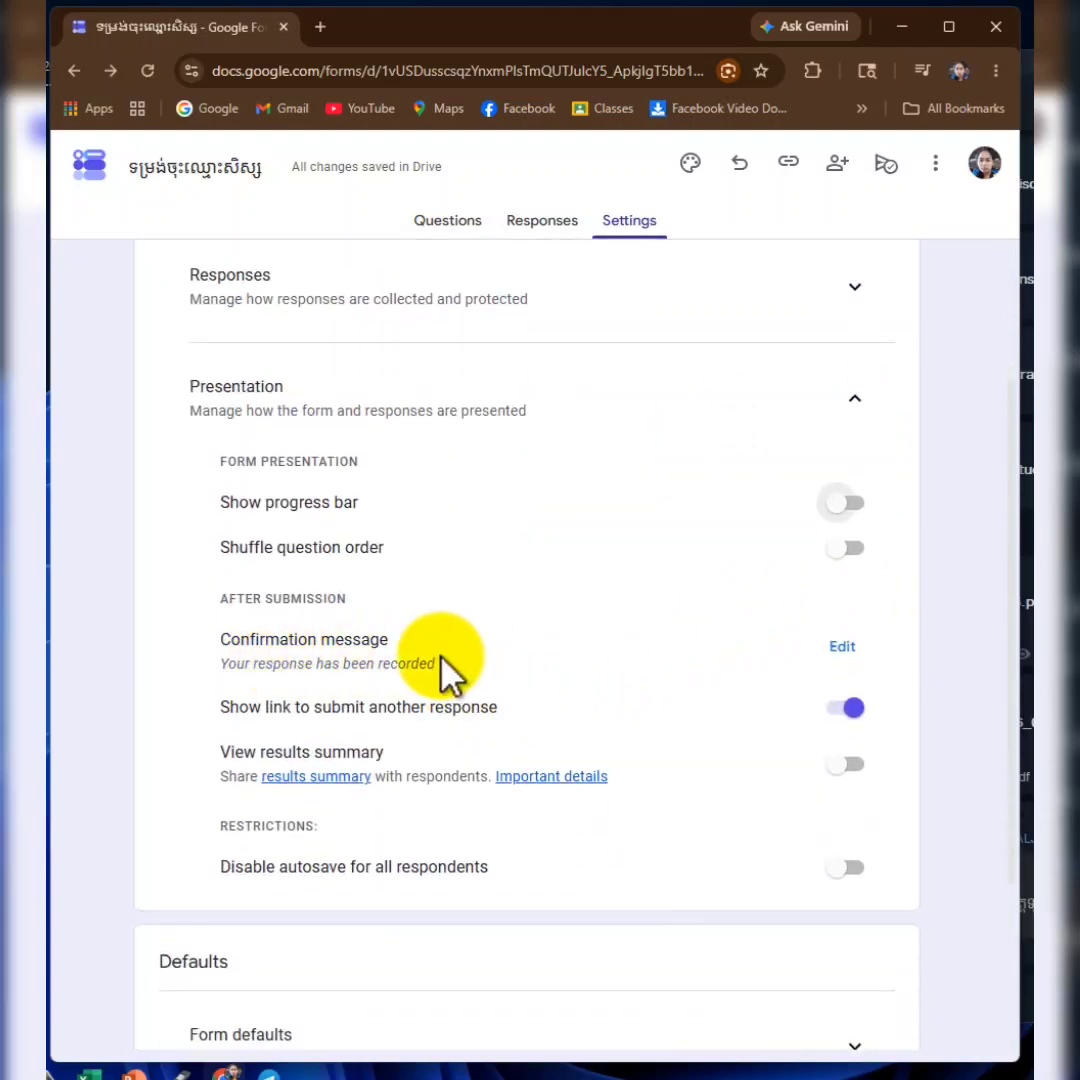
left_click(844, 656)
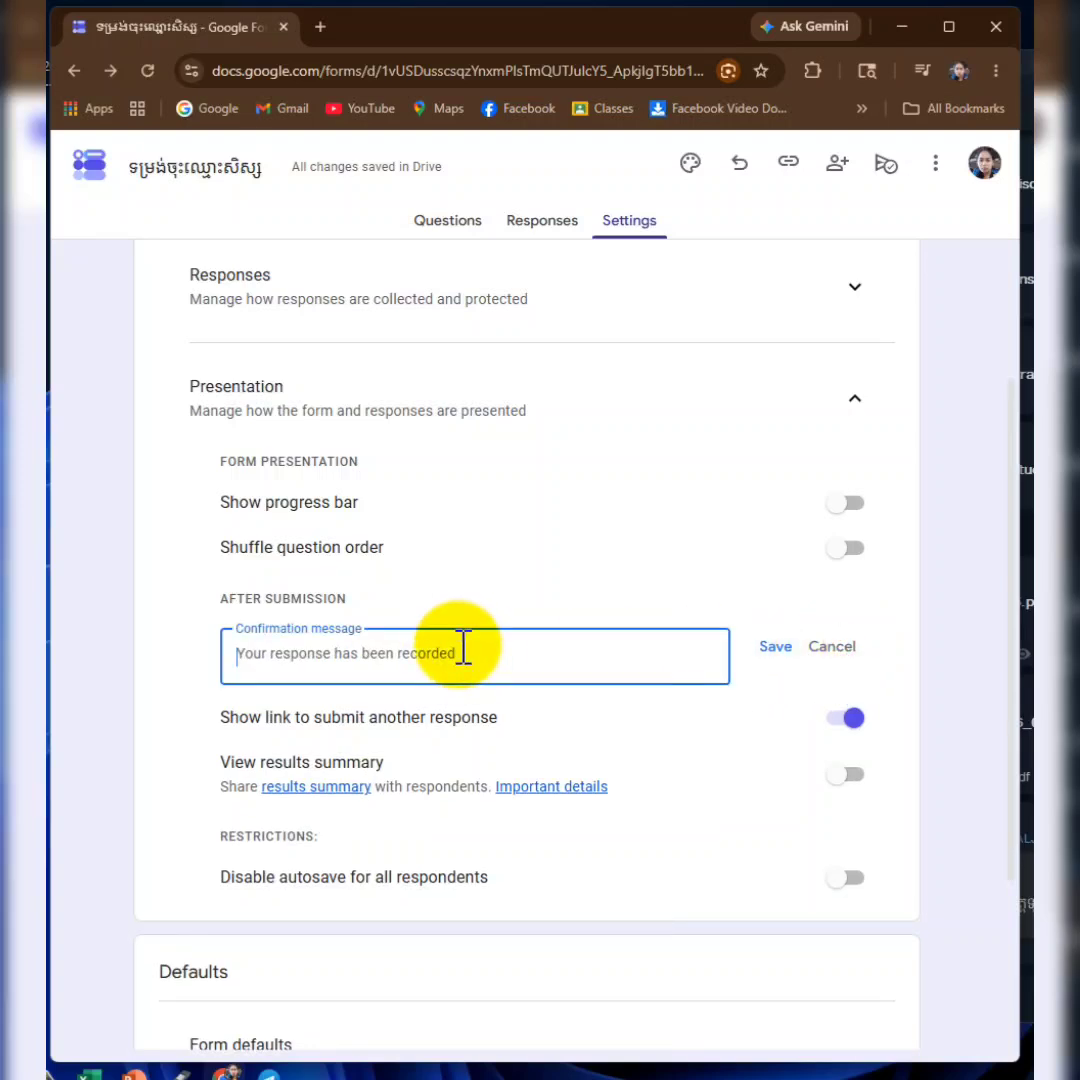
type("ត៌មានត្រូវបានបញ្ជូនជោគជ័យ")
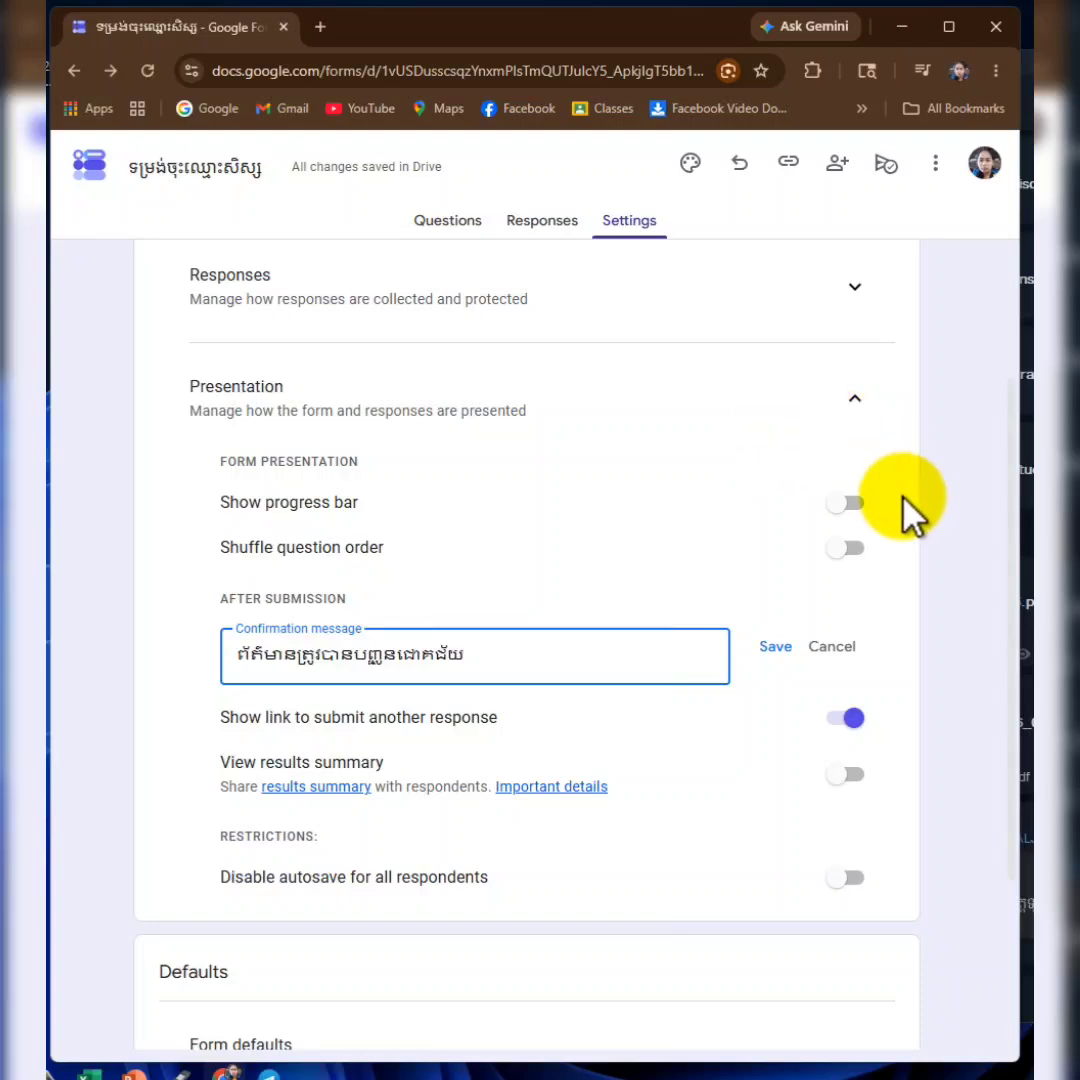
left_click(772, 648)
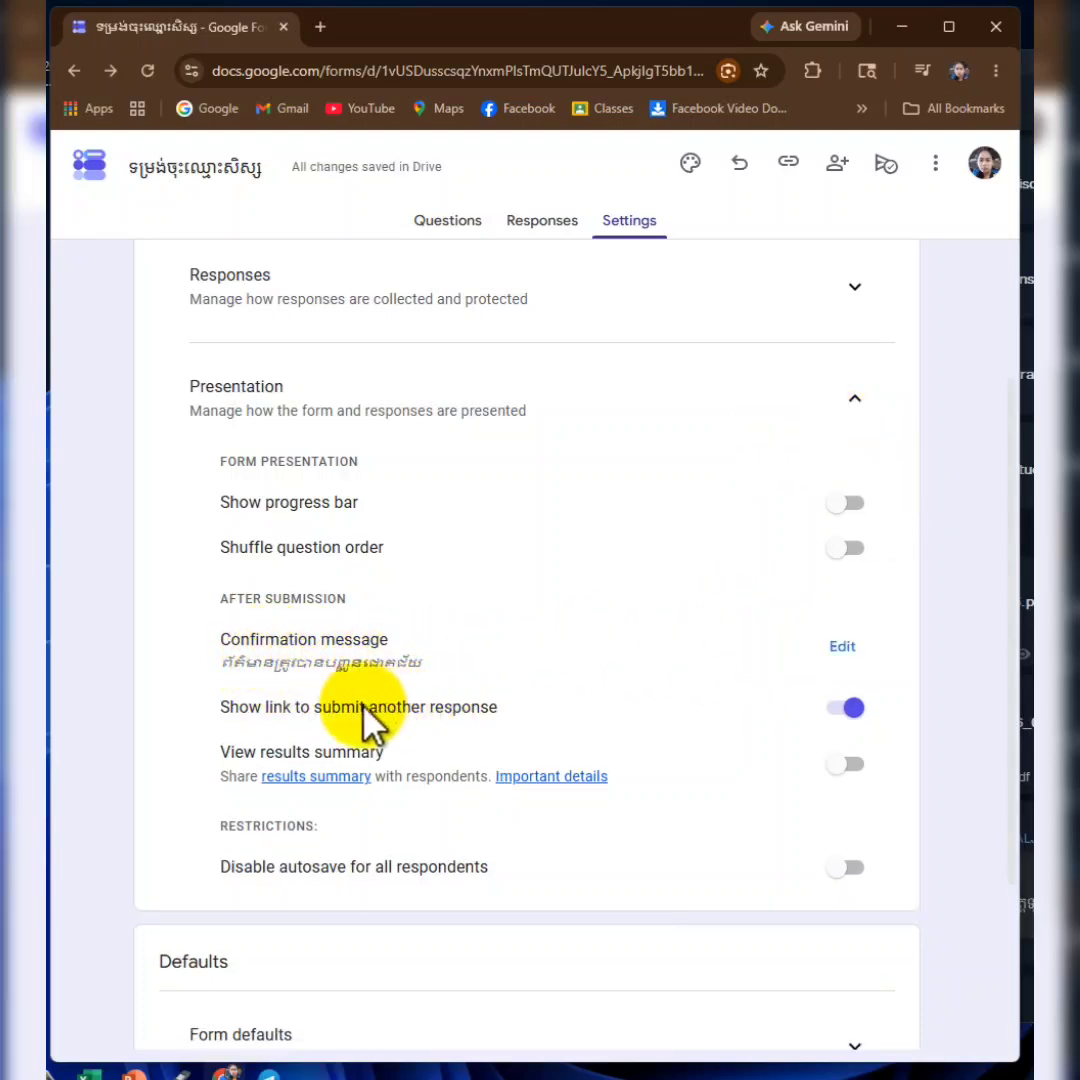
- Enable sharing the results summary with respondents in the form's presentation settings
scroll(338, 670, "down", 3)
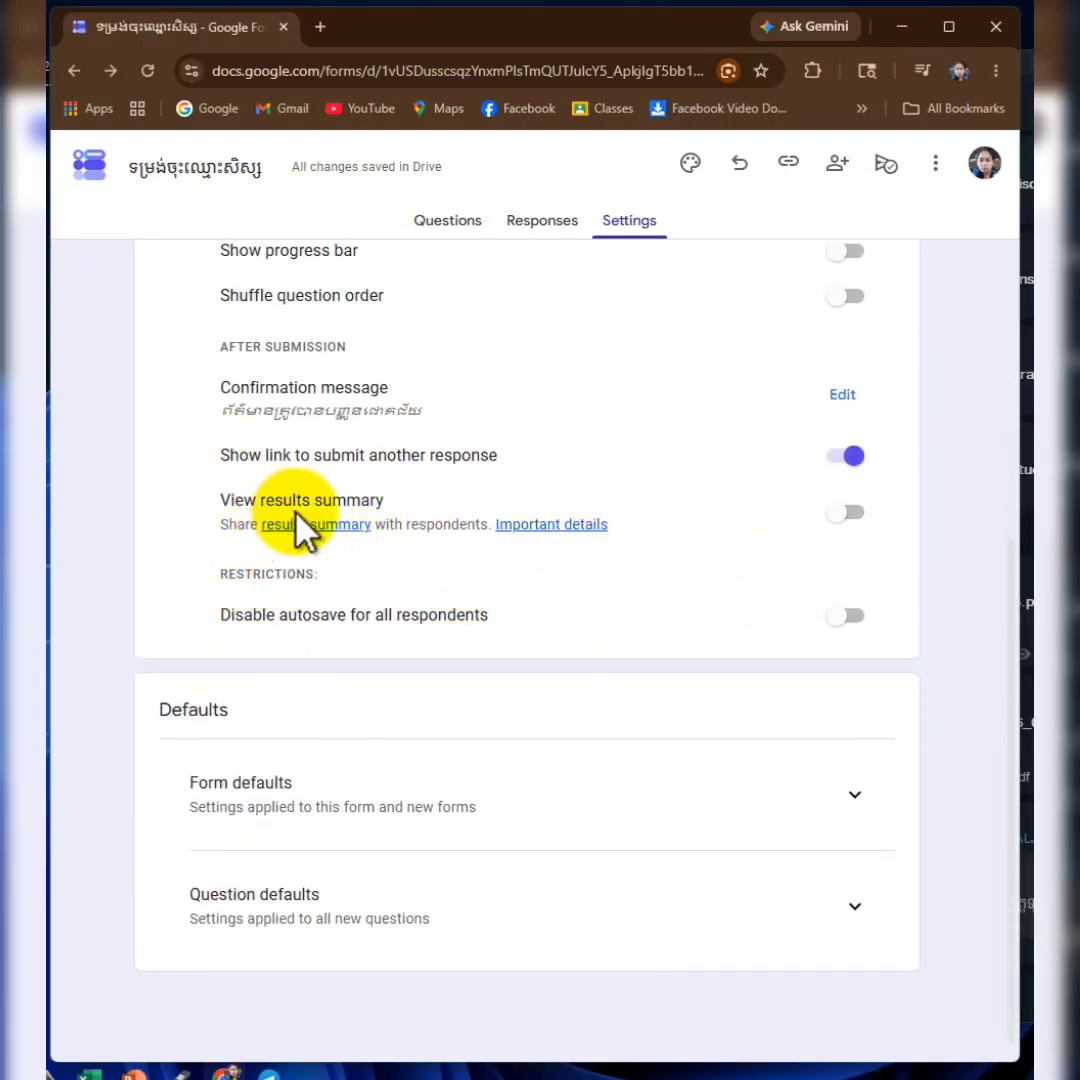
left_click(849, 512)
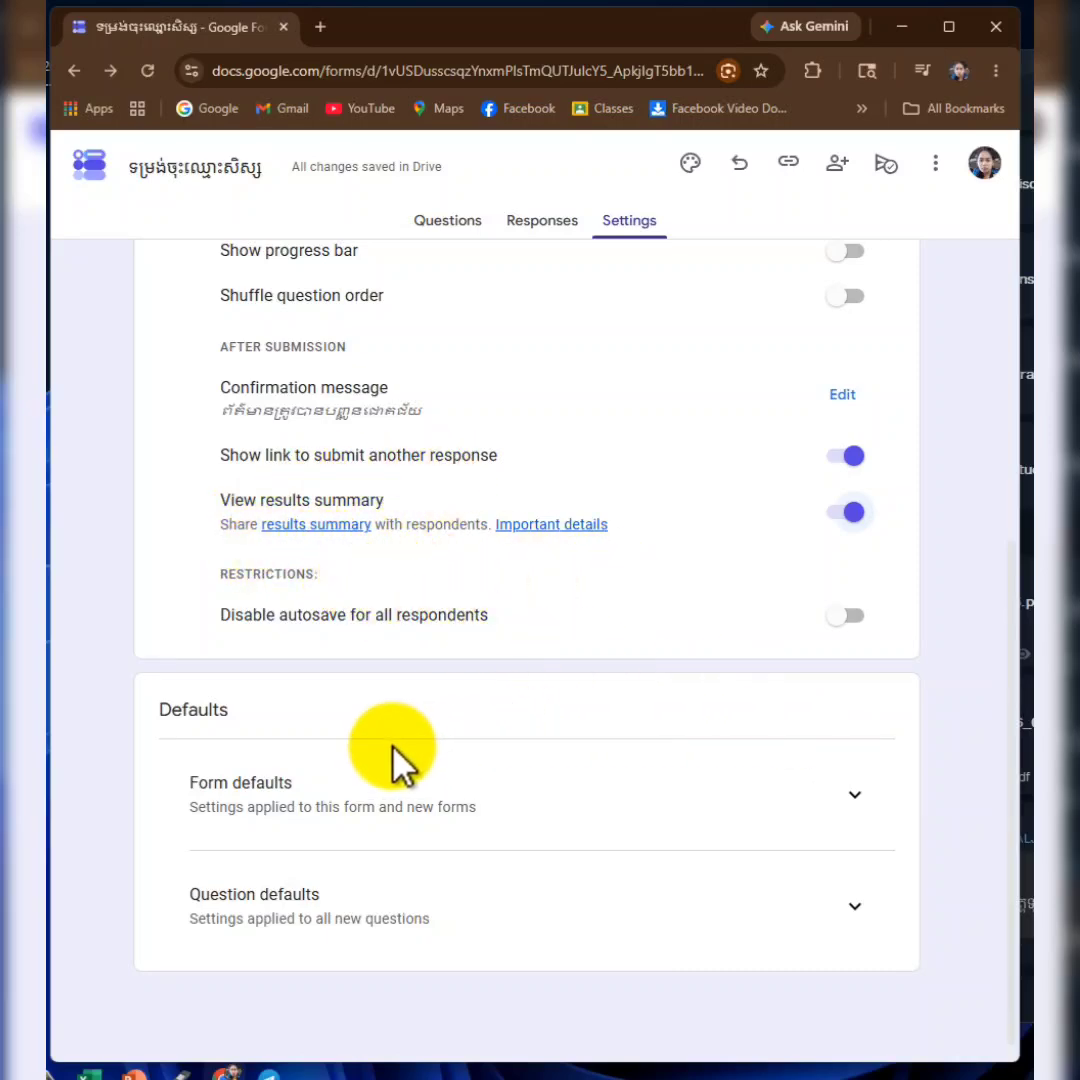
scroll(639, 663, "up", 5)
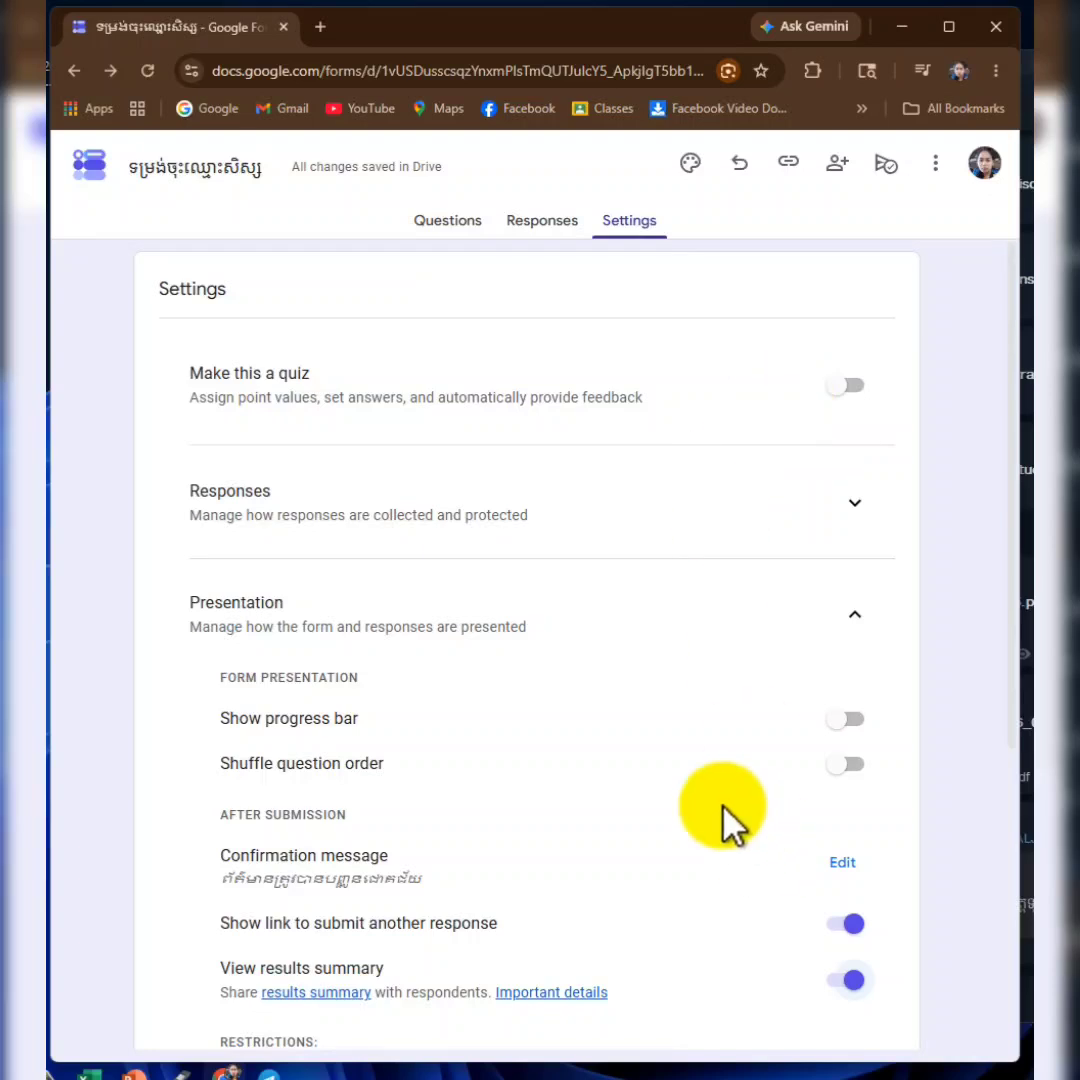
mouse_move(62, 1060)
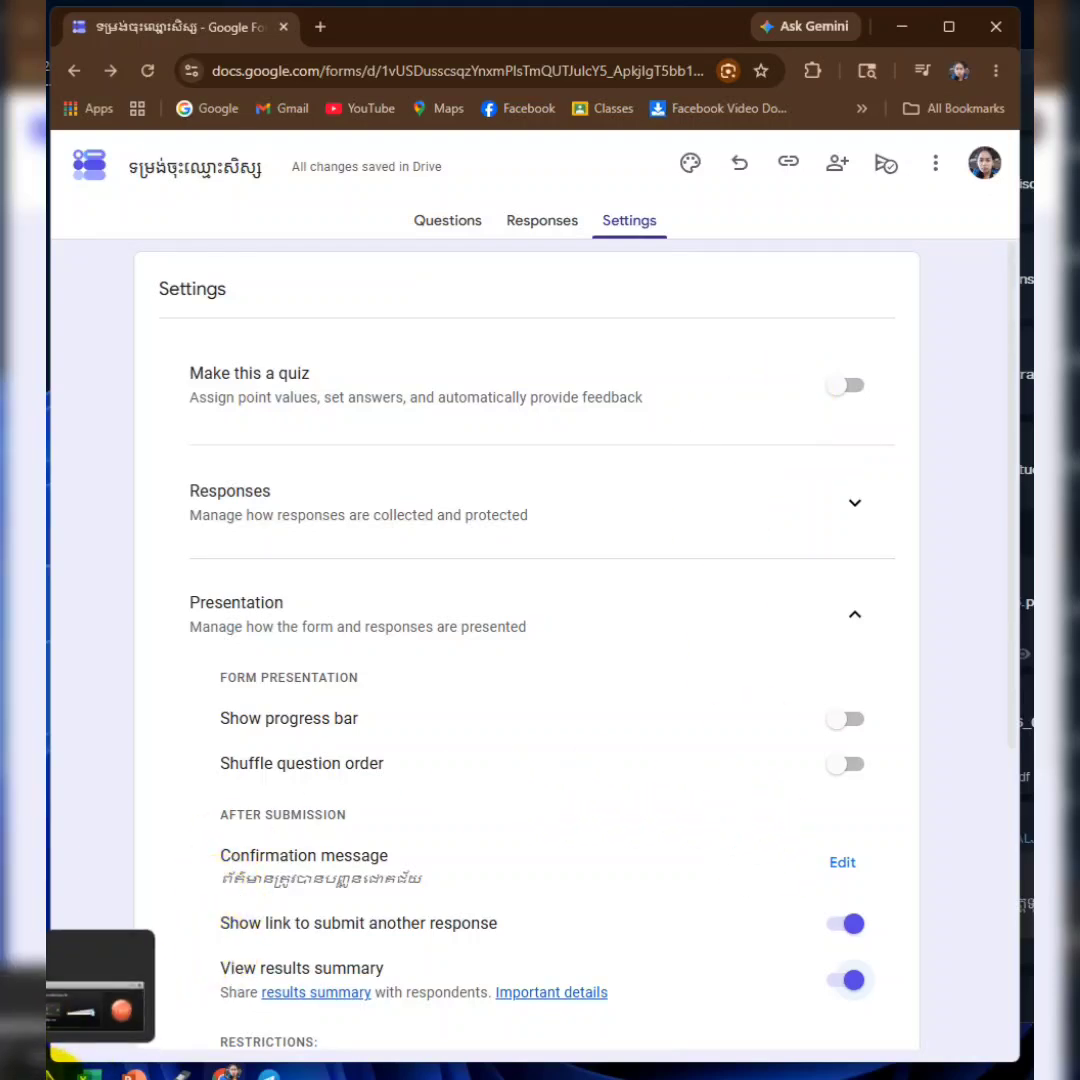